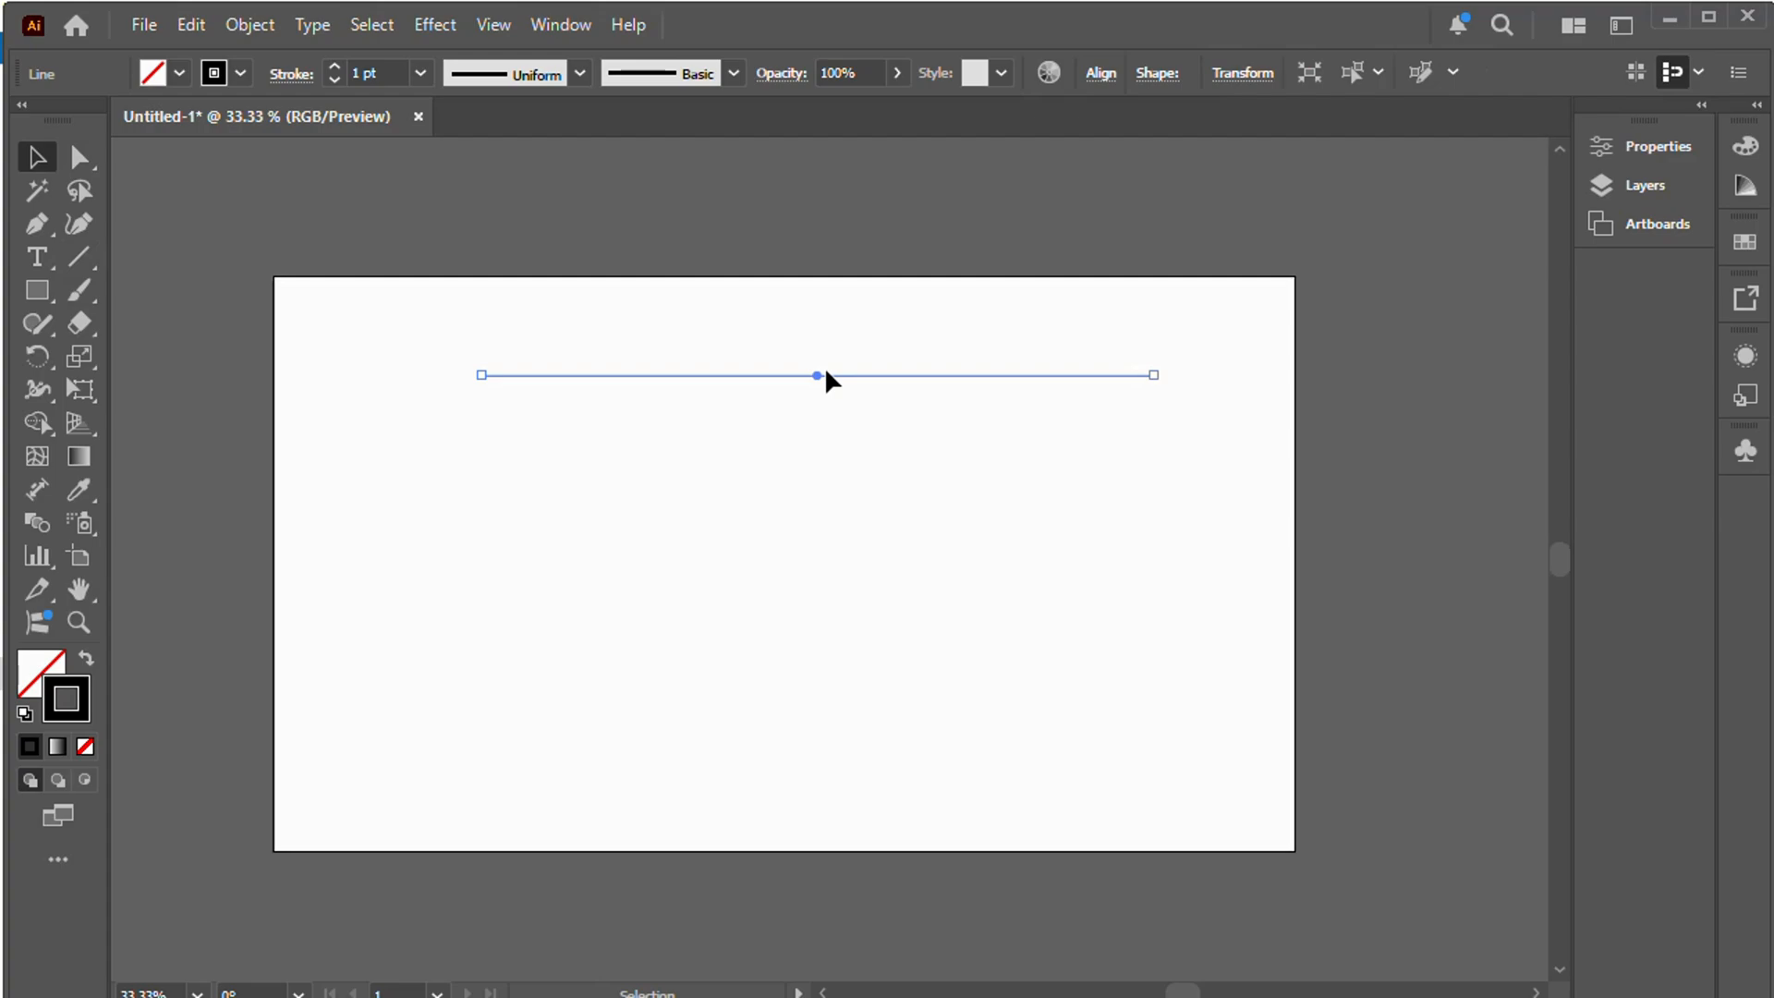
Duplicate the horizontal line straight downward at even spacing until there are nine parallel lines
drag(829, 375, 826, 427)
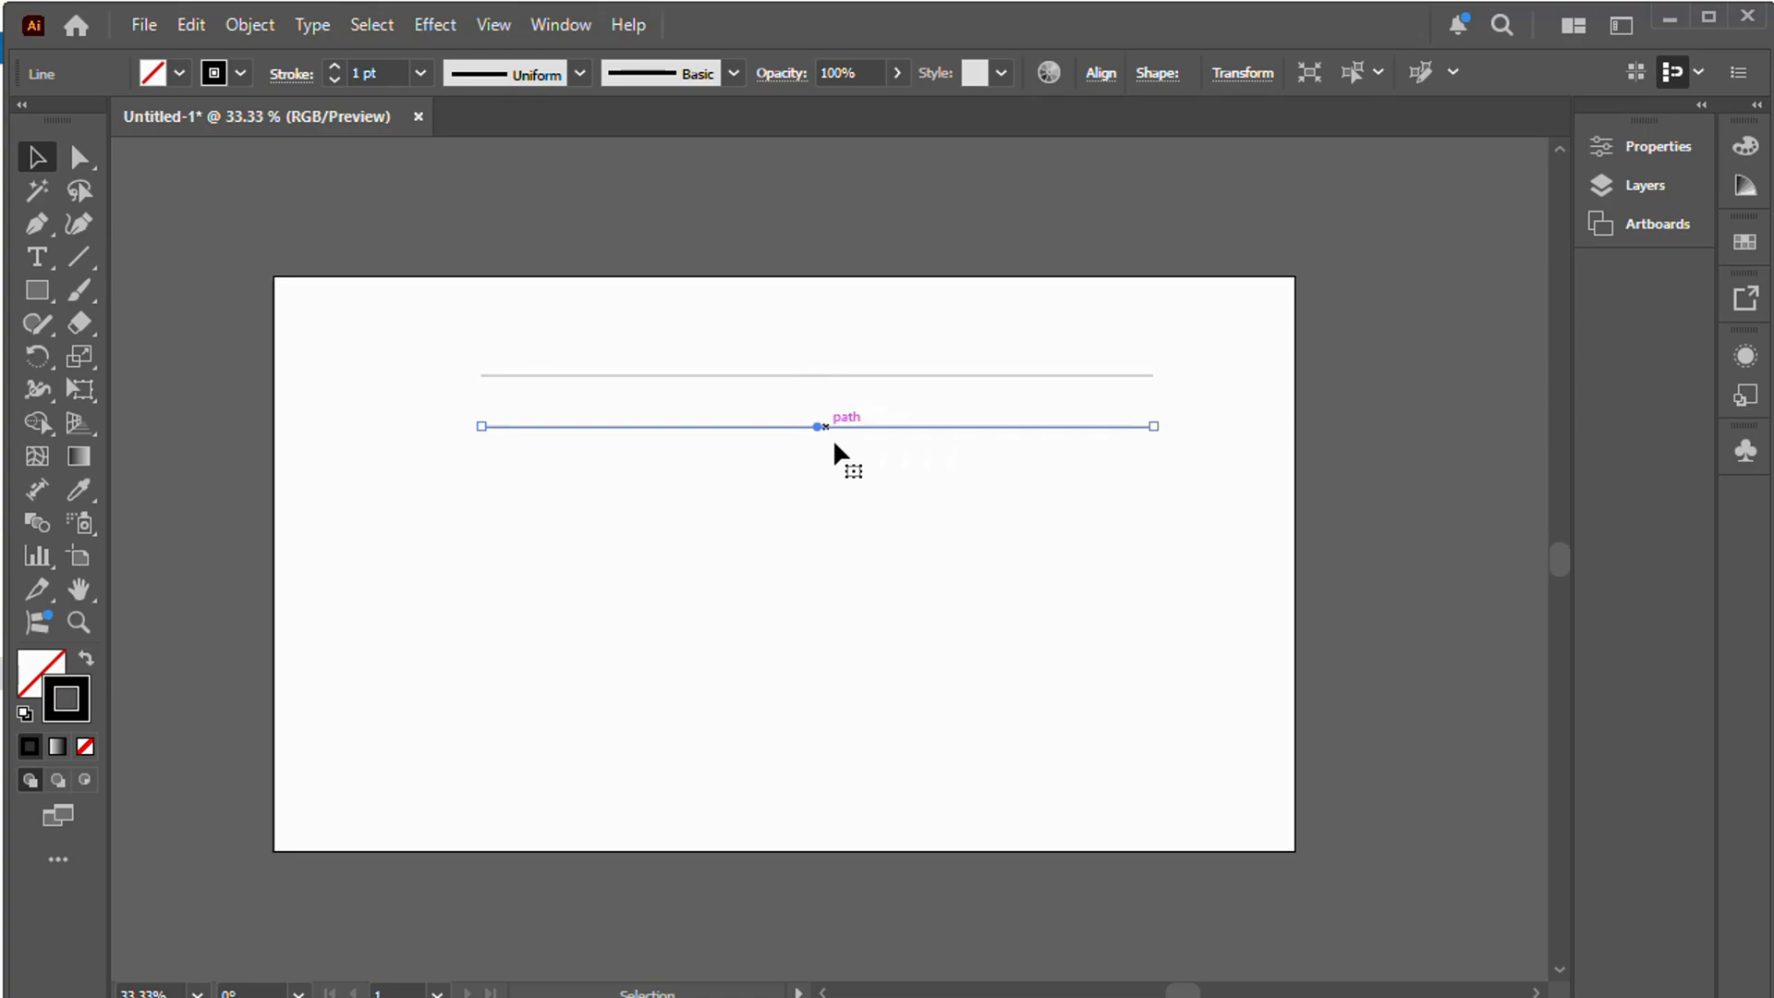
key(a)
key(ctrl+d)
key(ctrl+d)
key(ctrl+d)
key(ctrl+d)
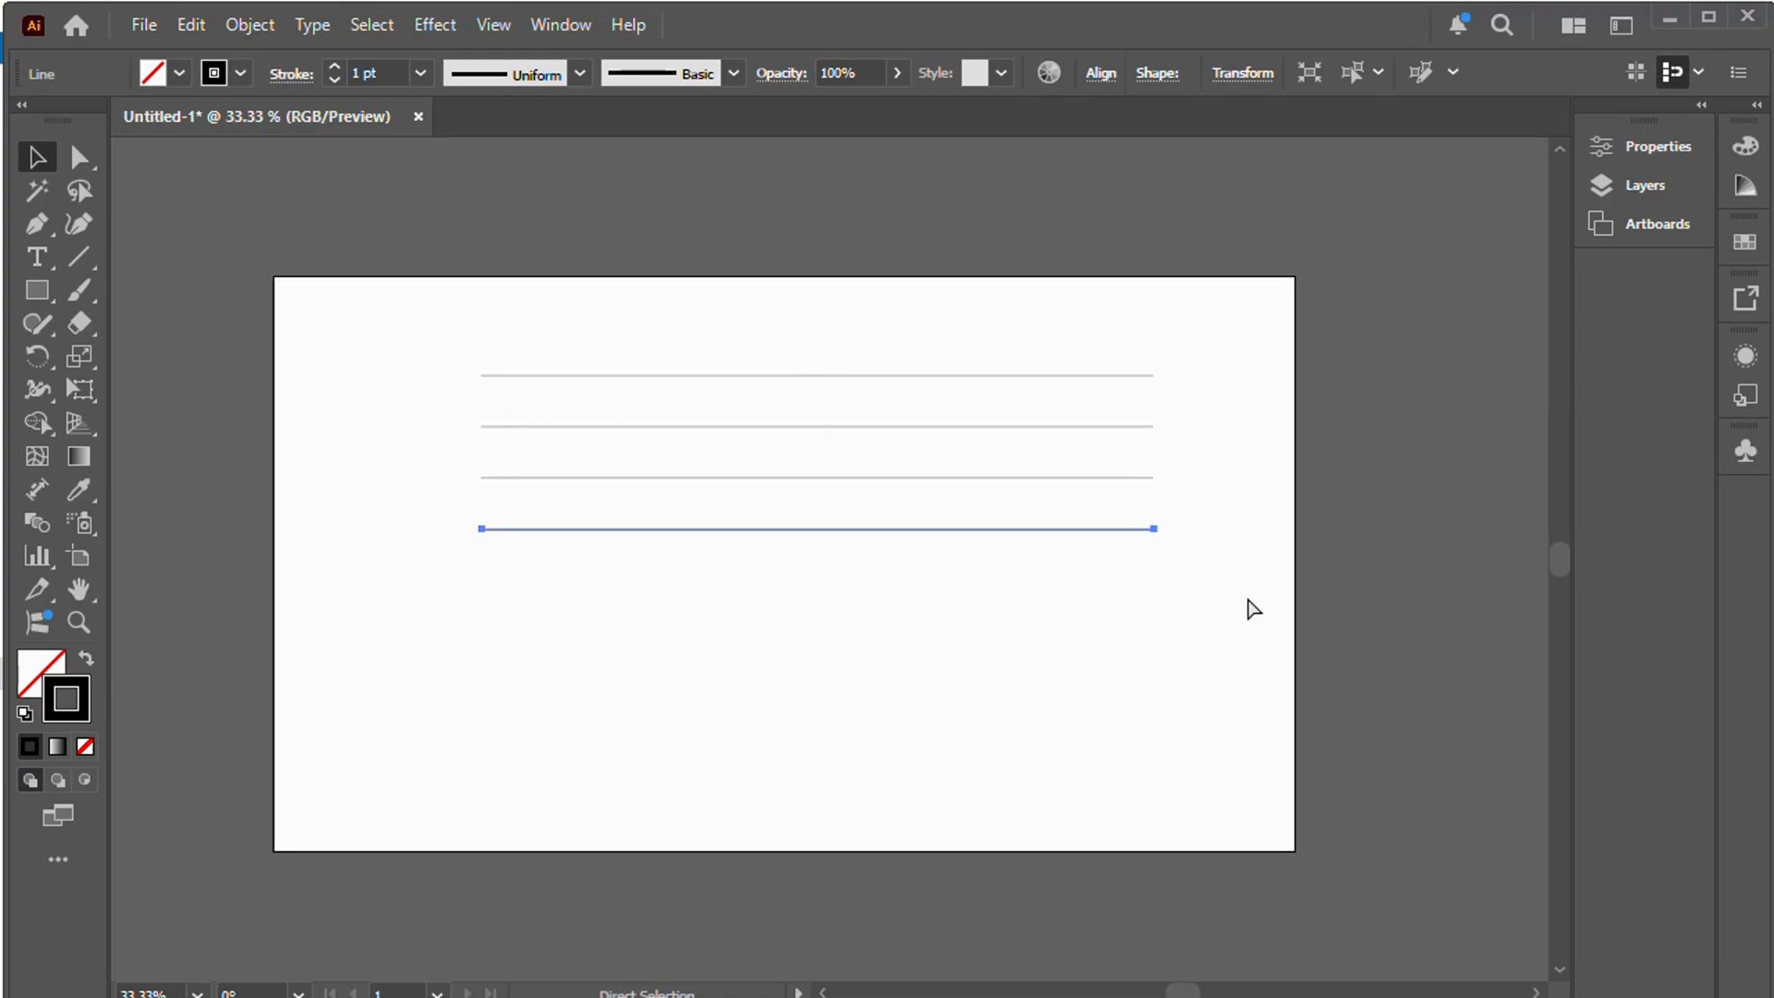
key(ctrl+d)
key(ctrl+d)
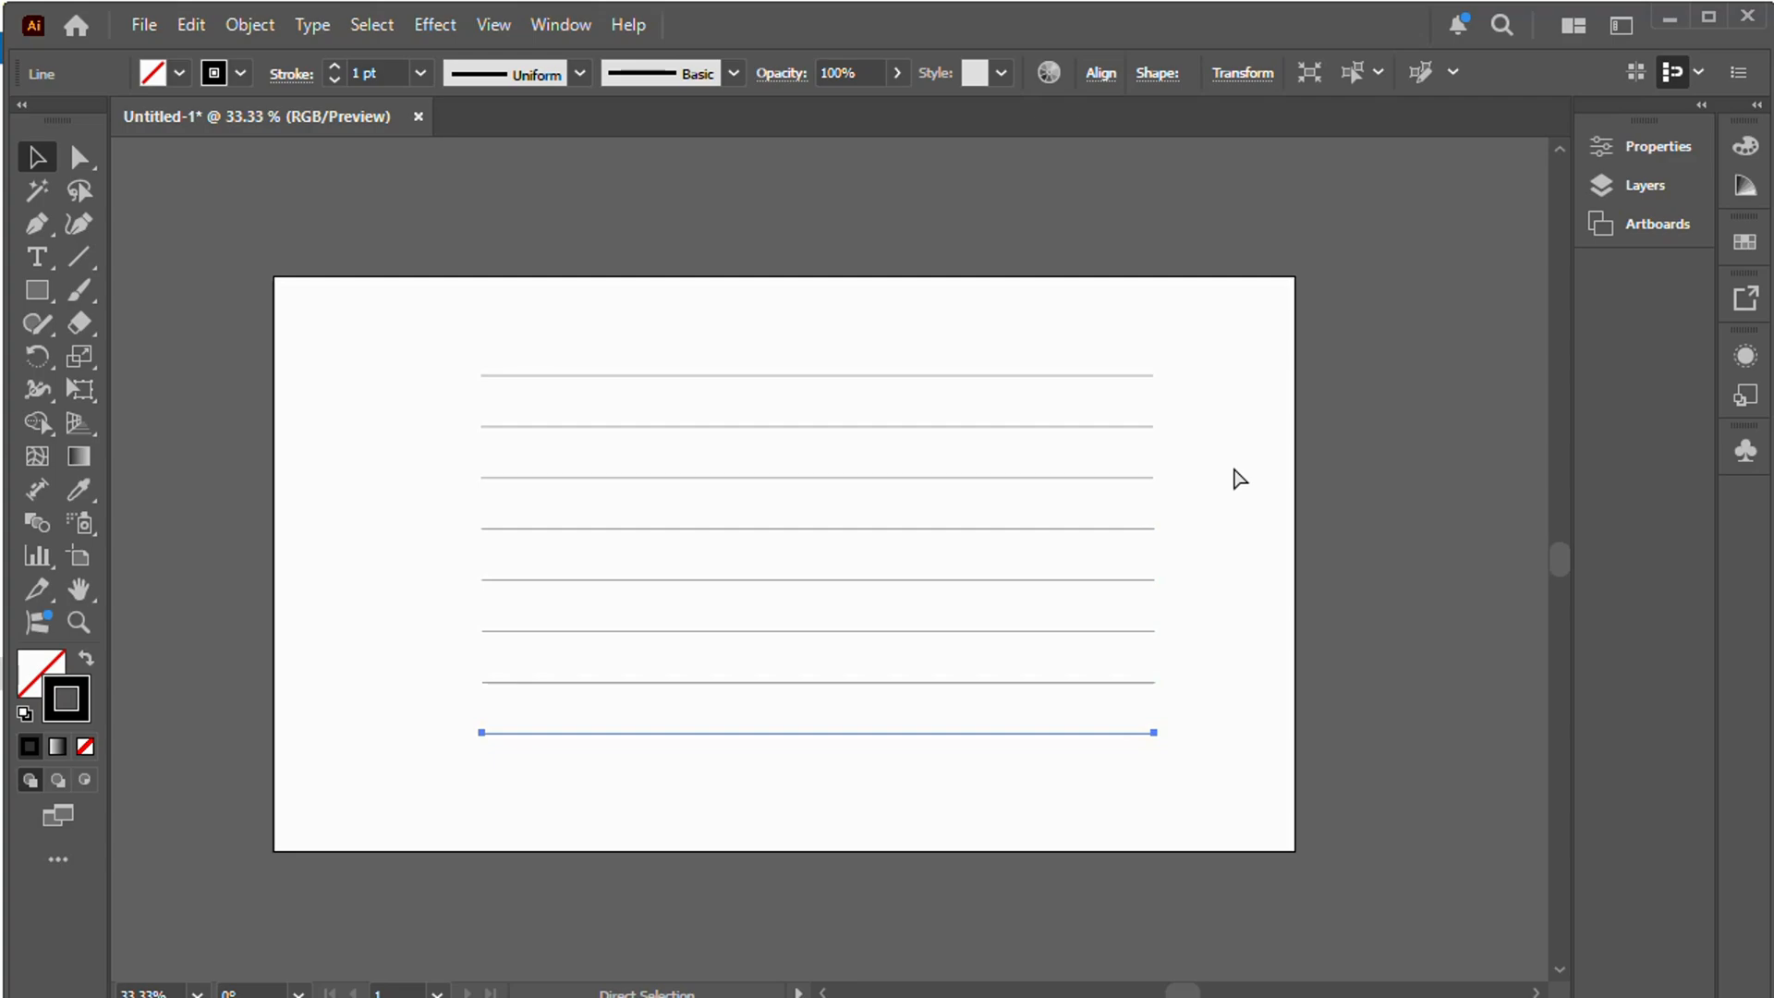
key(ctrl+d)
Create a copy of all nine horizontal lines rotated by 90° to form a square grid
key(v)
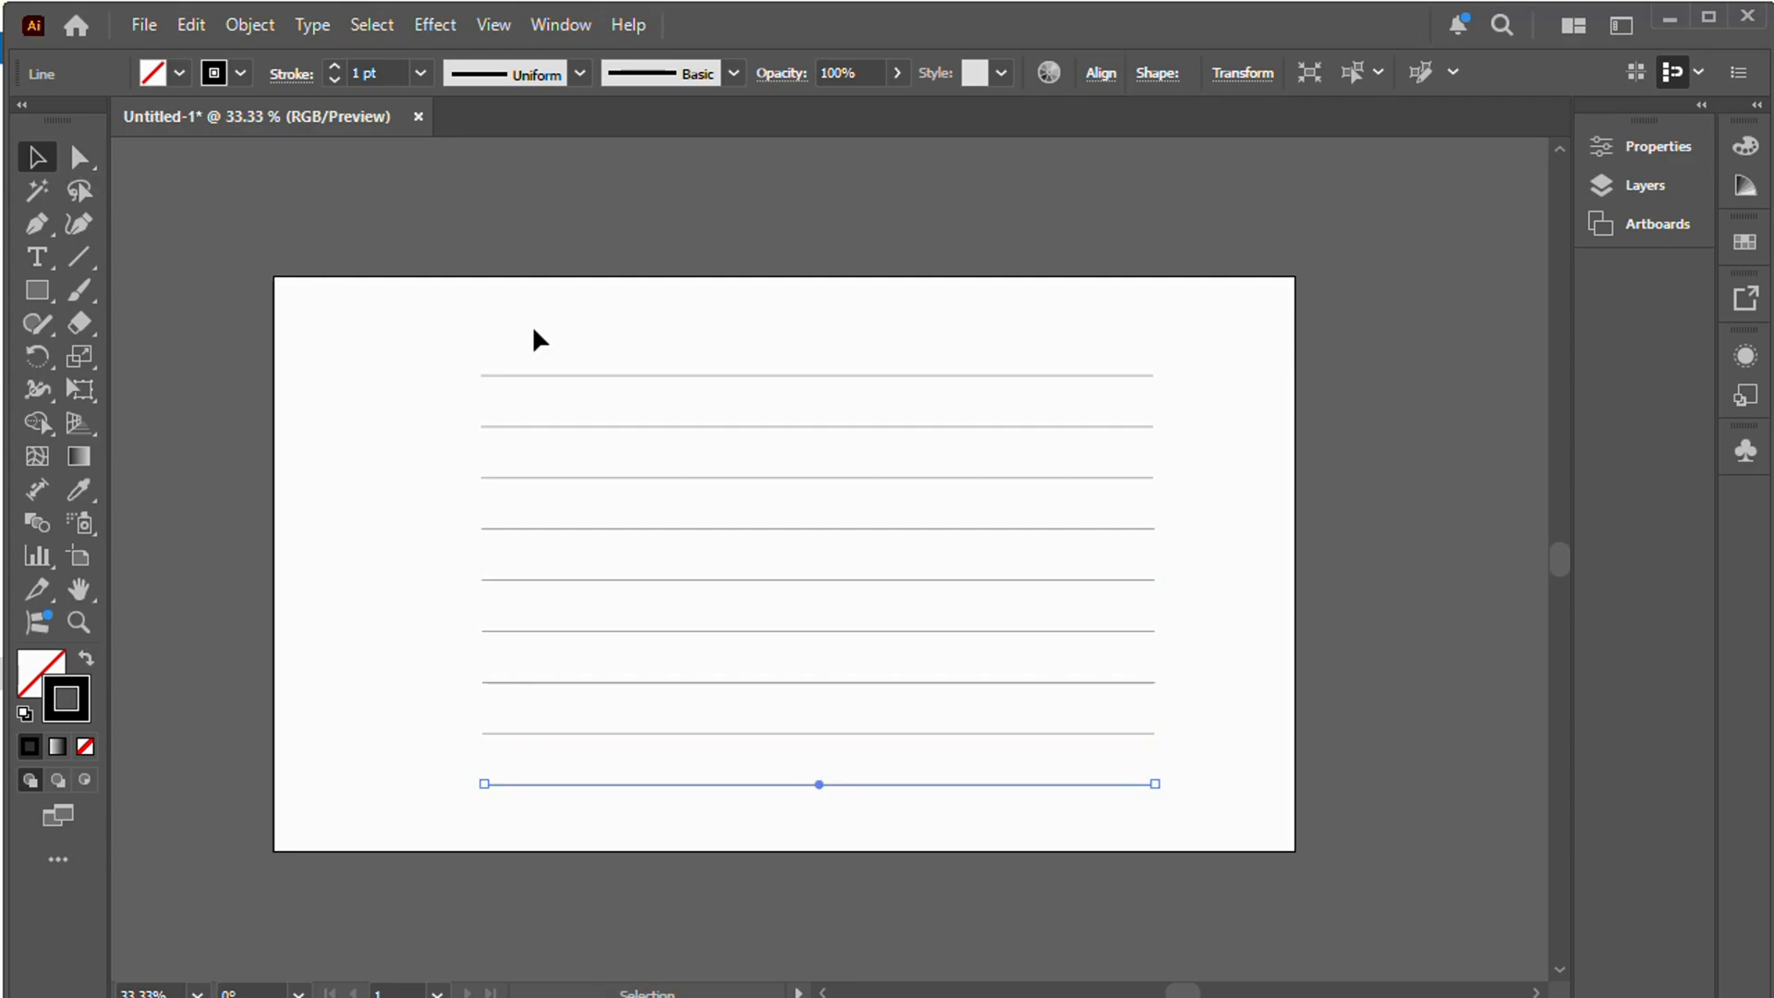
click(477, 338)
drag(870, 800, 873, 804)
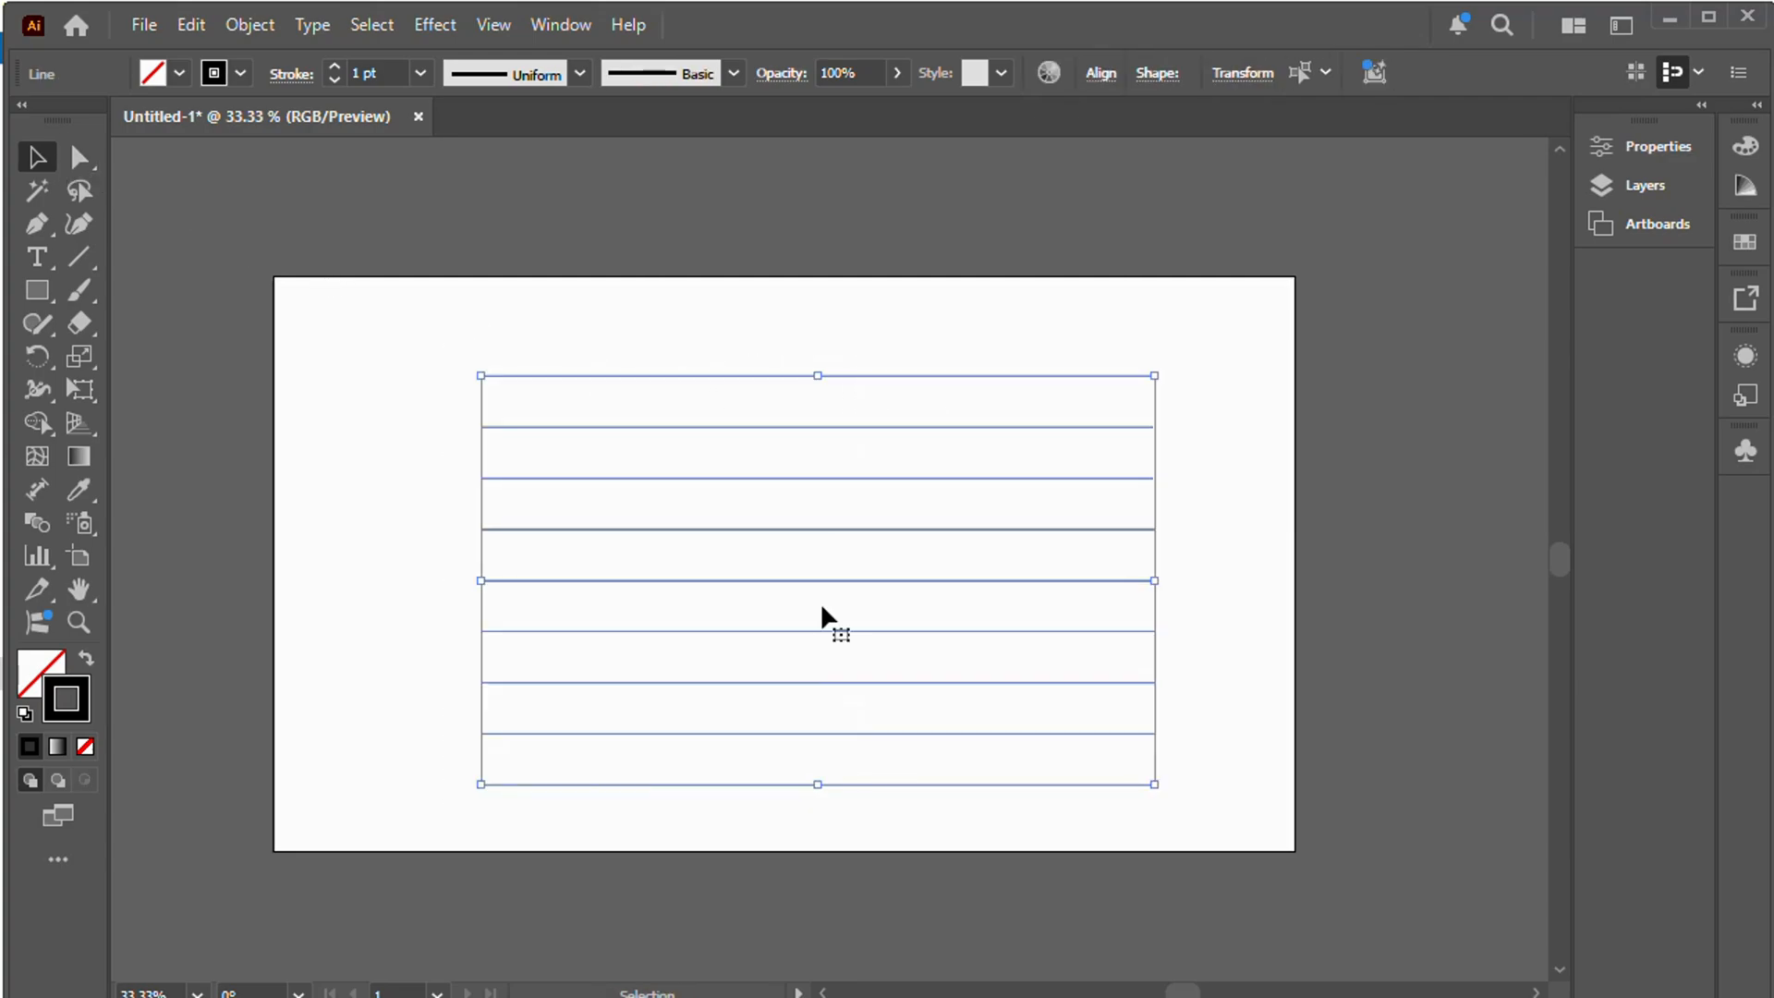
right_click(756, 524)
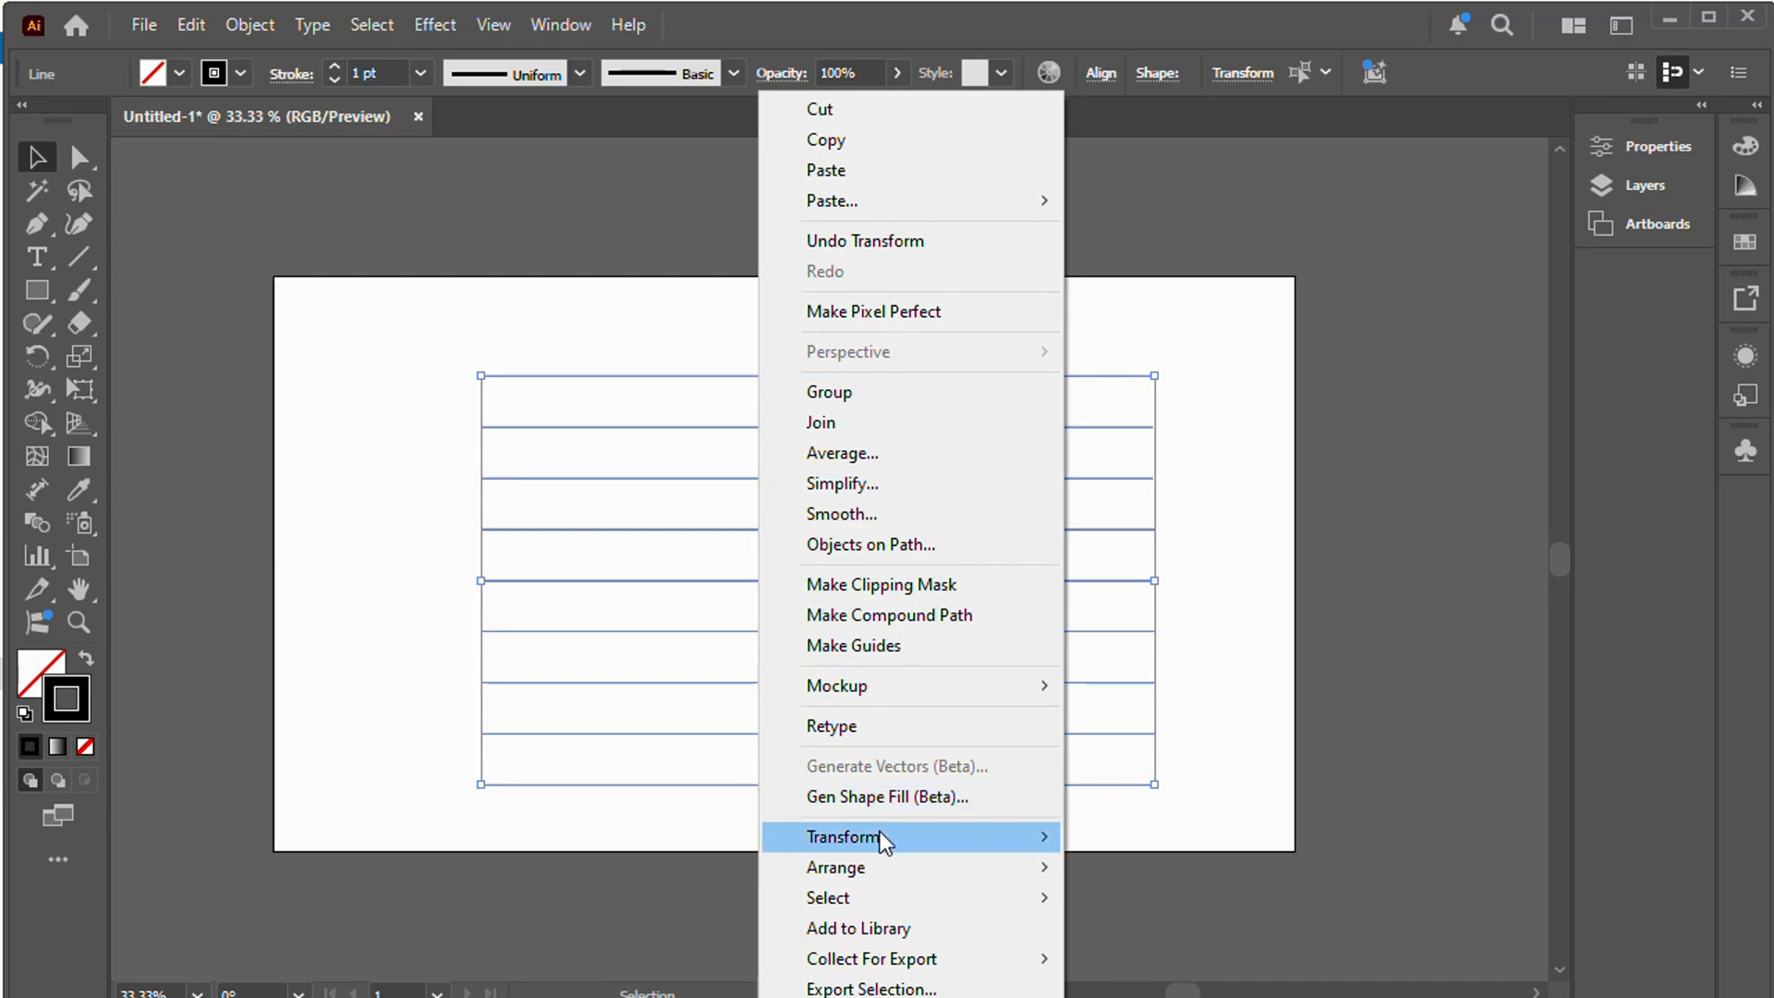
mouse_move(879, 833)
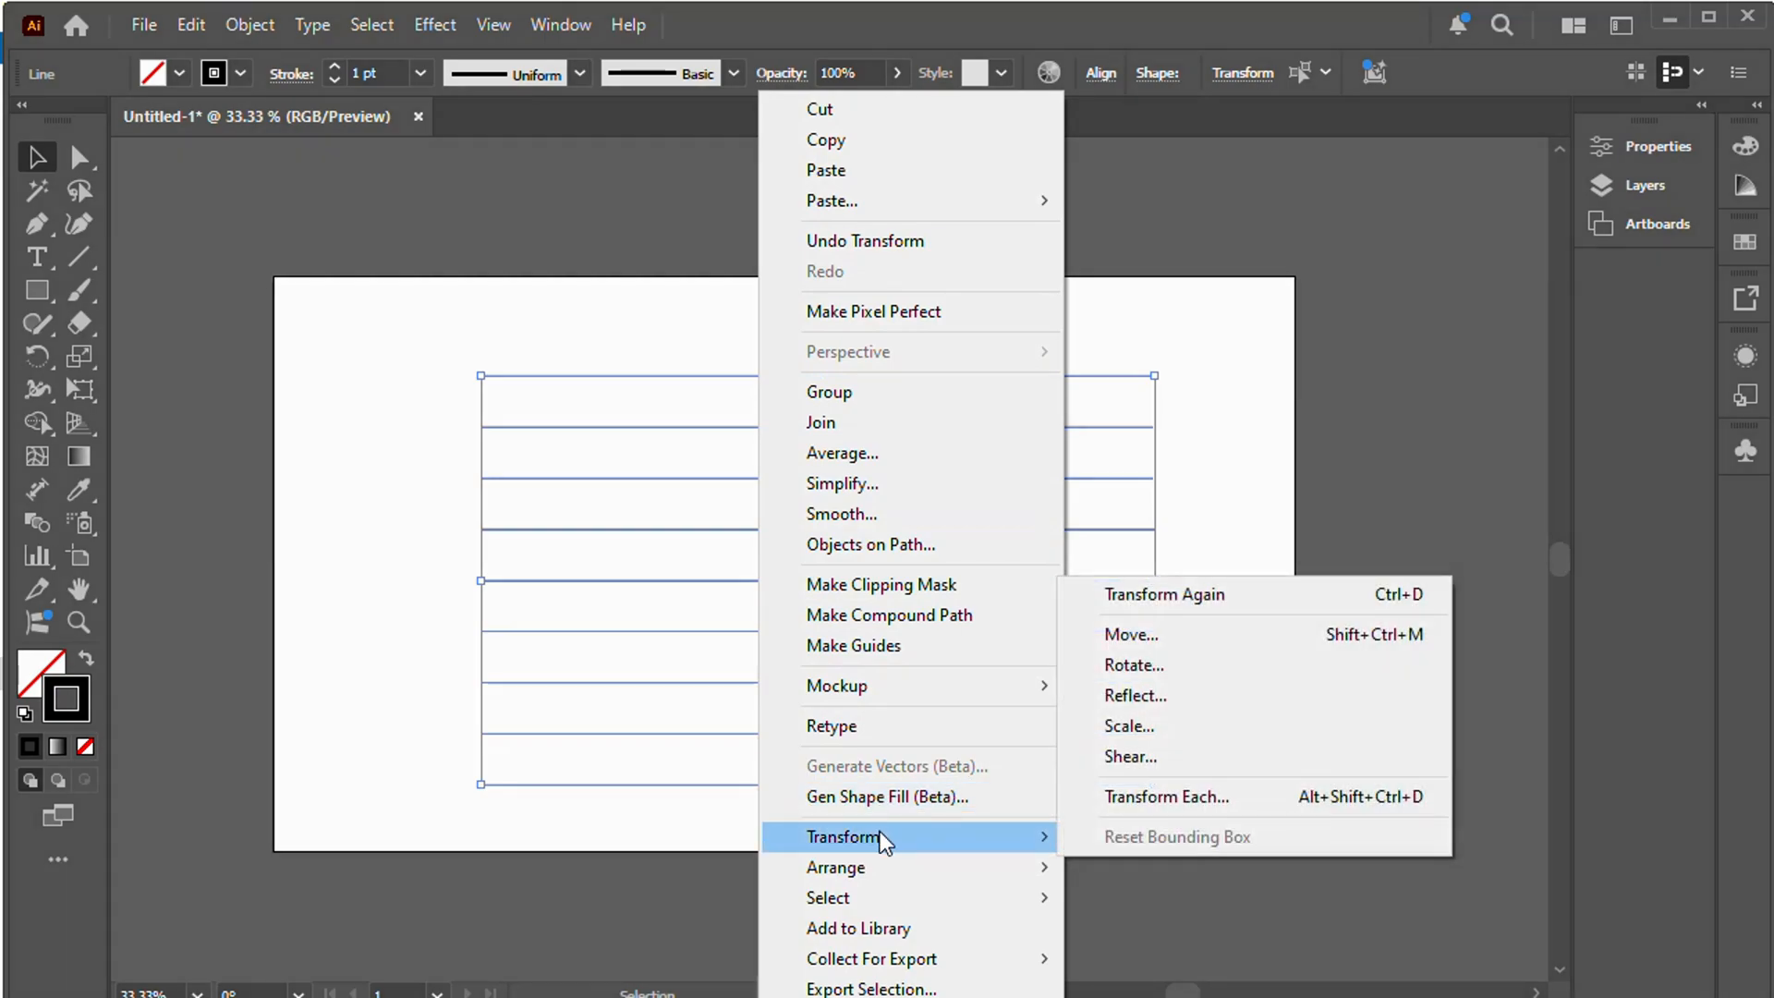
click(1140, 665)
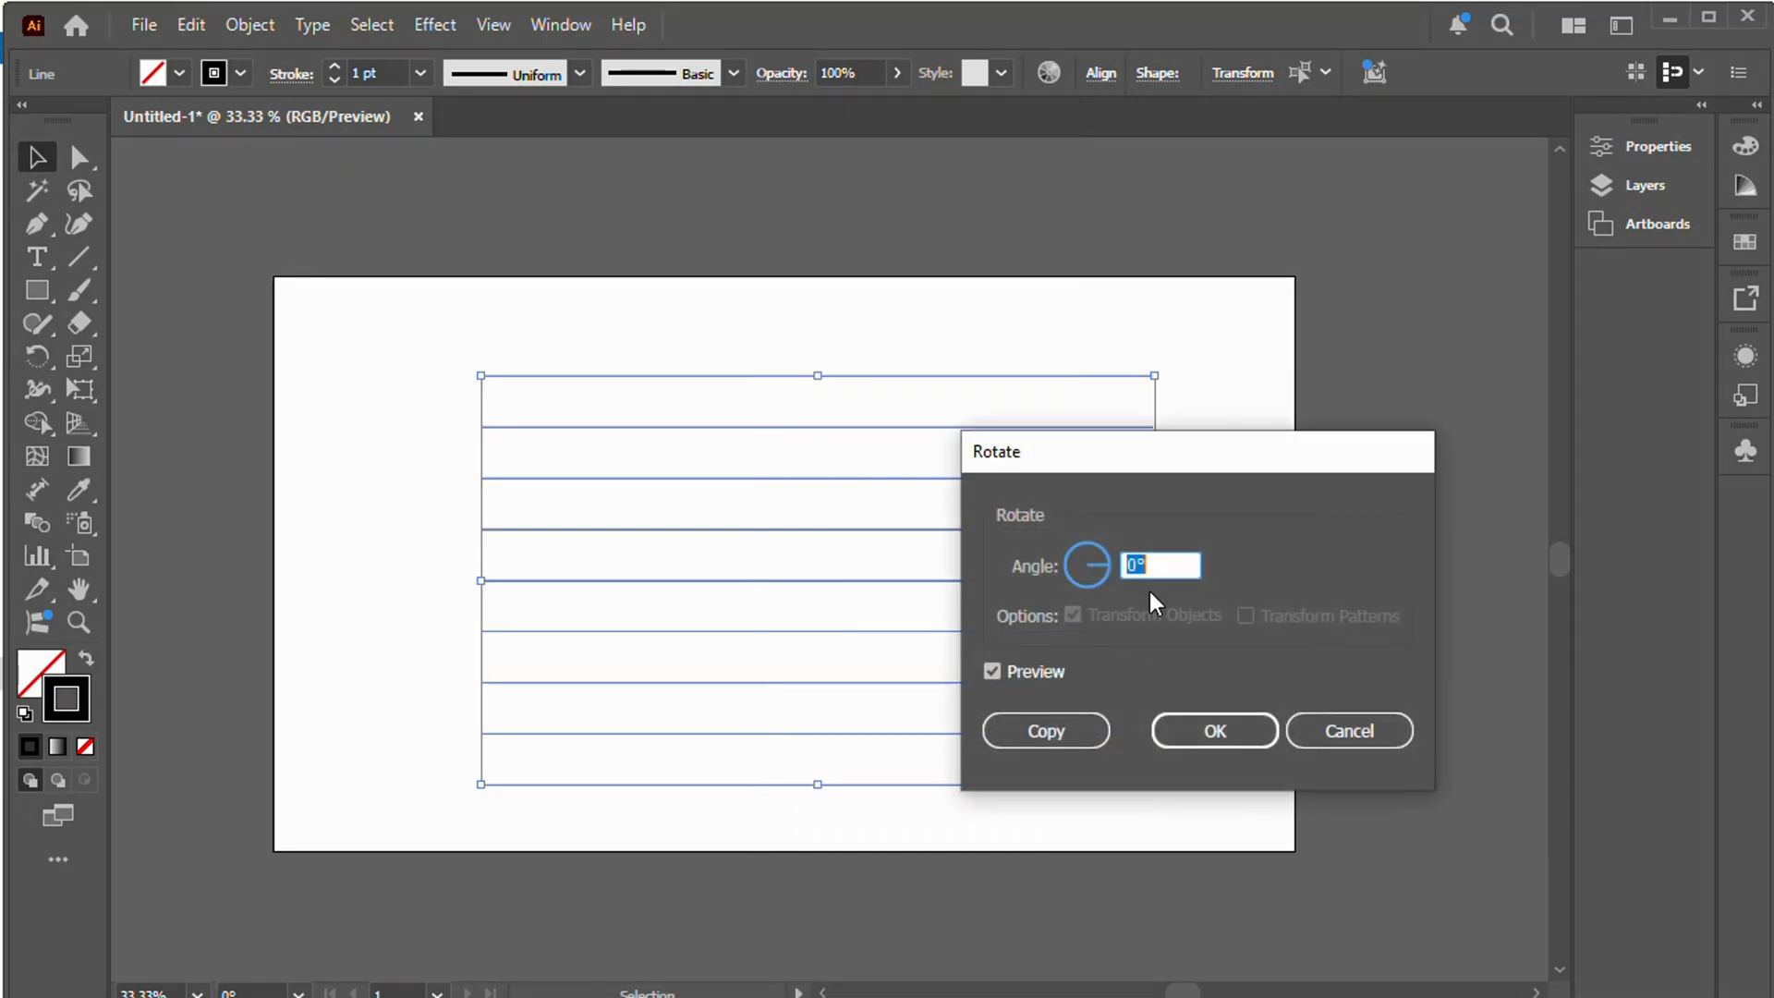
text(9)
click(1055, 731)
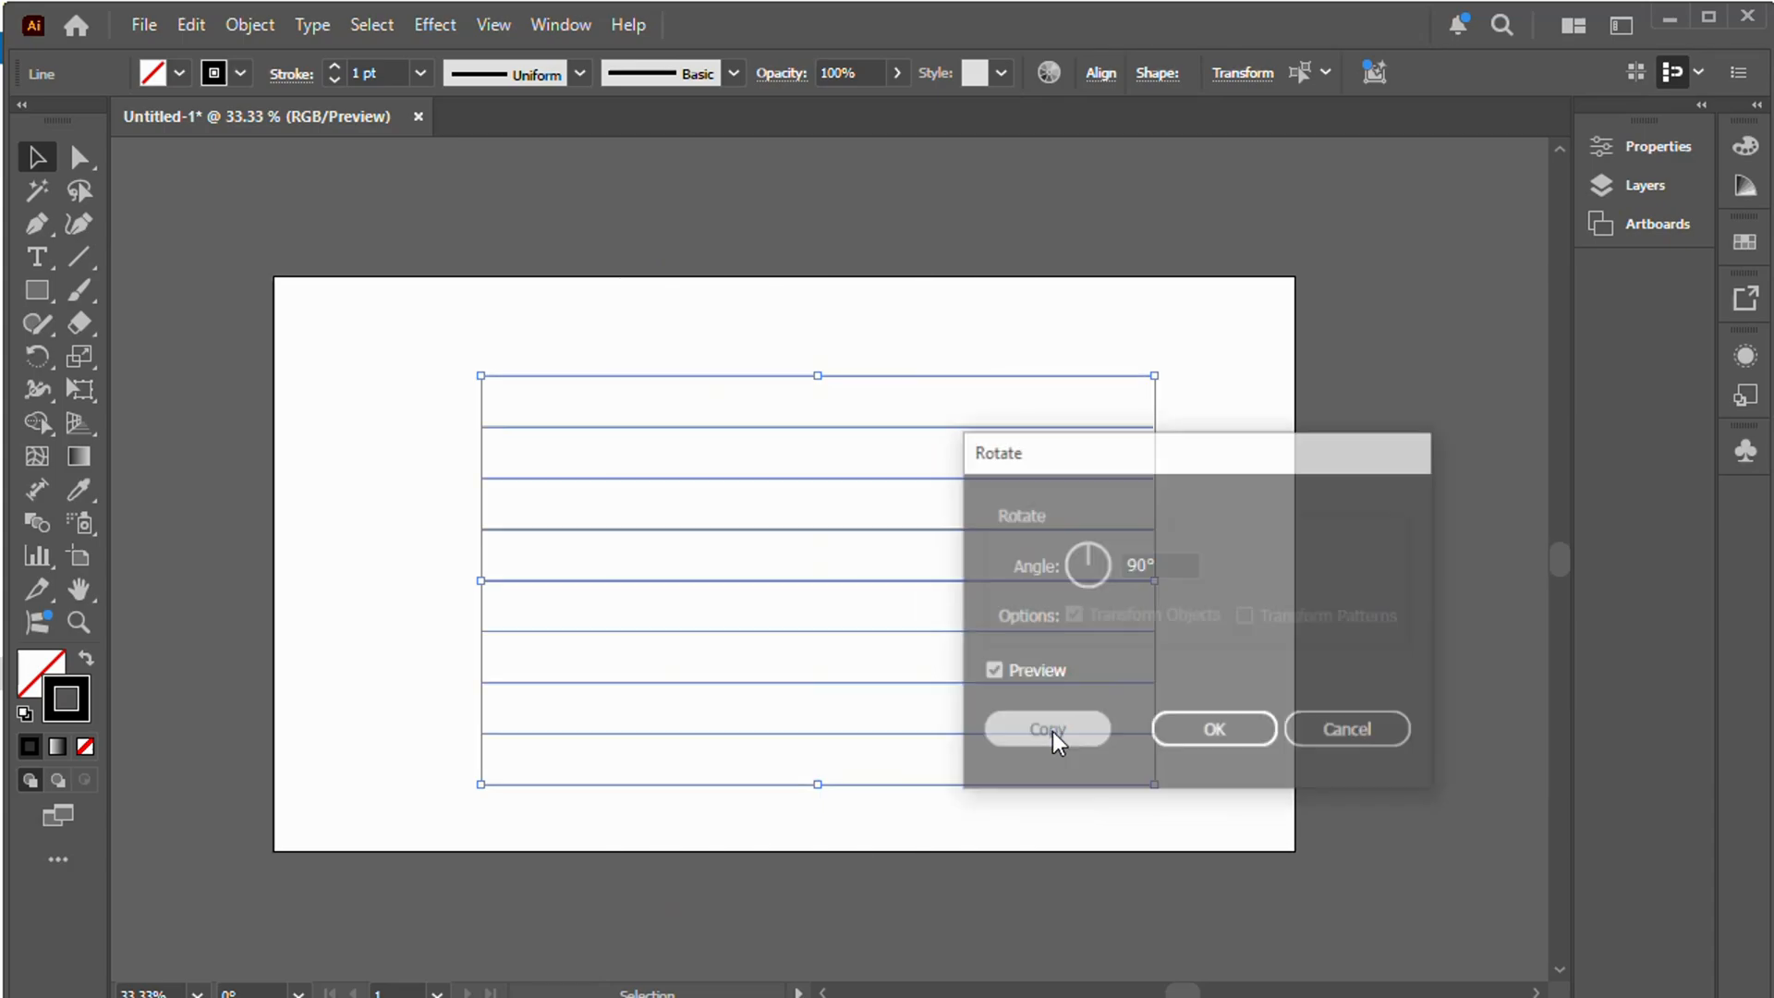
click(385, 293)
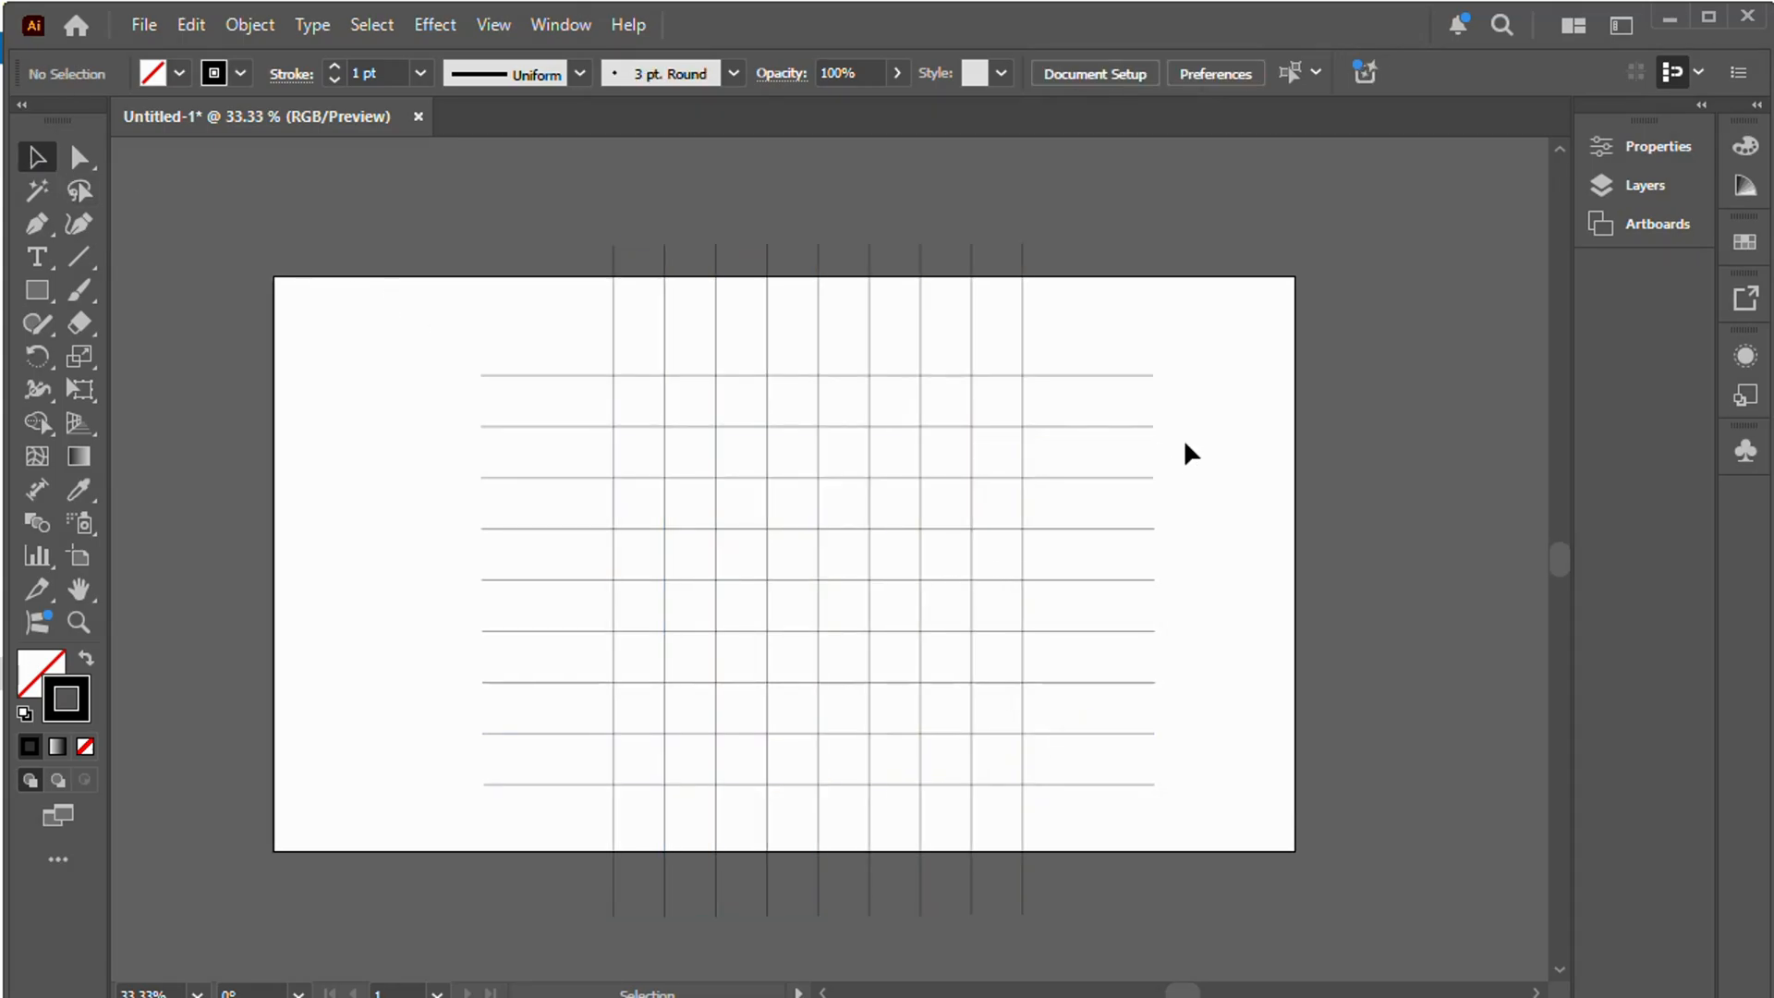
Draw a circle from the grid's central intersection with a radius of four grid cells, reaching the outermost lines
drag(35, 298, 137, 361)
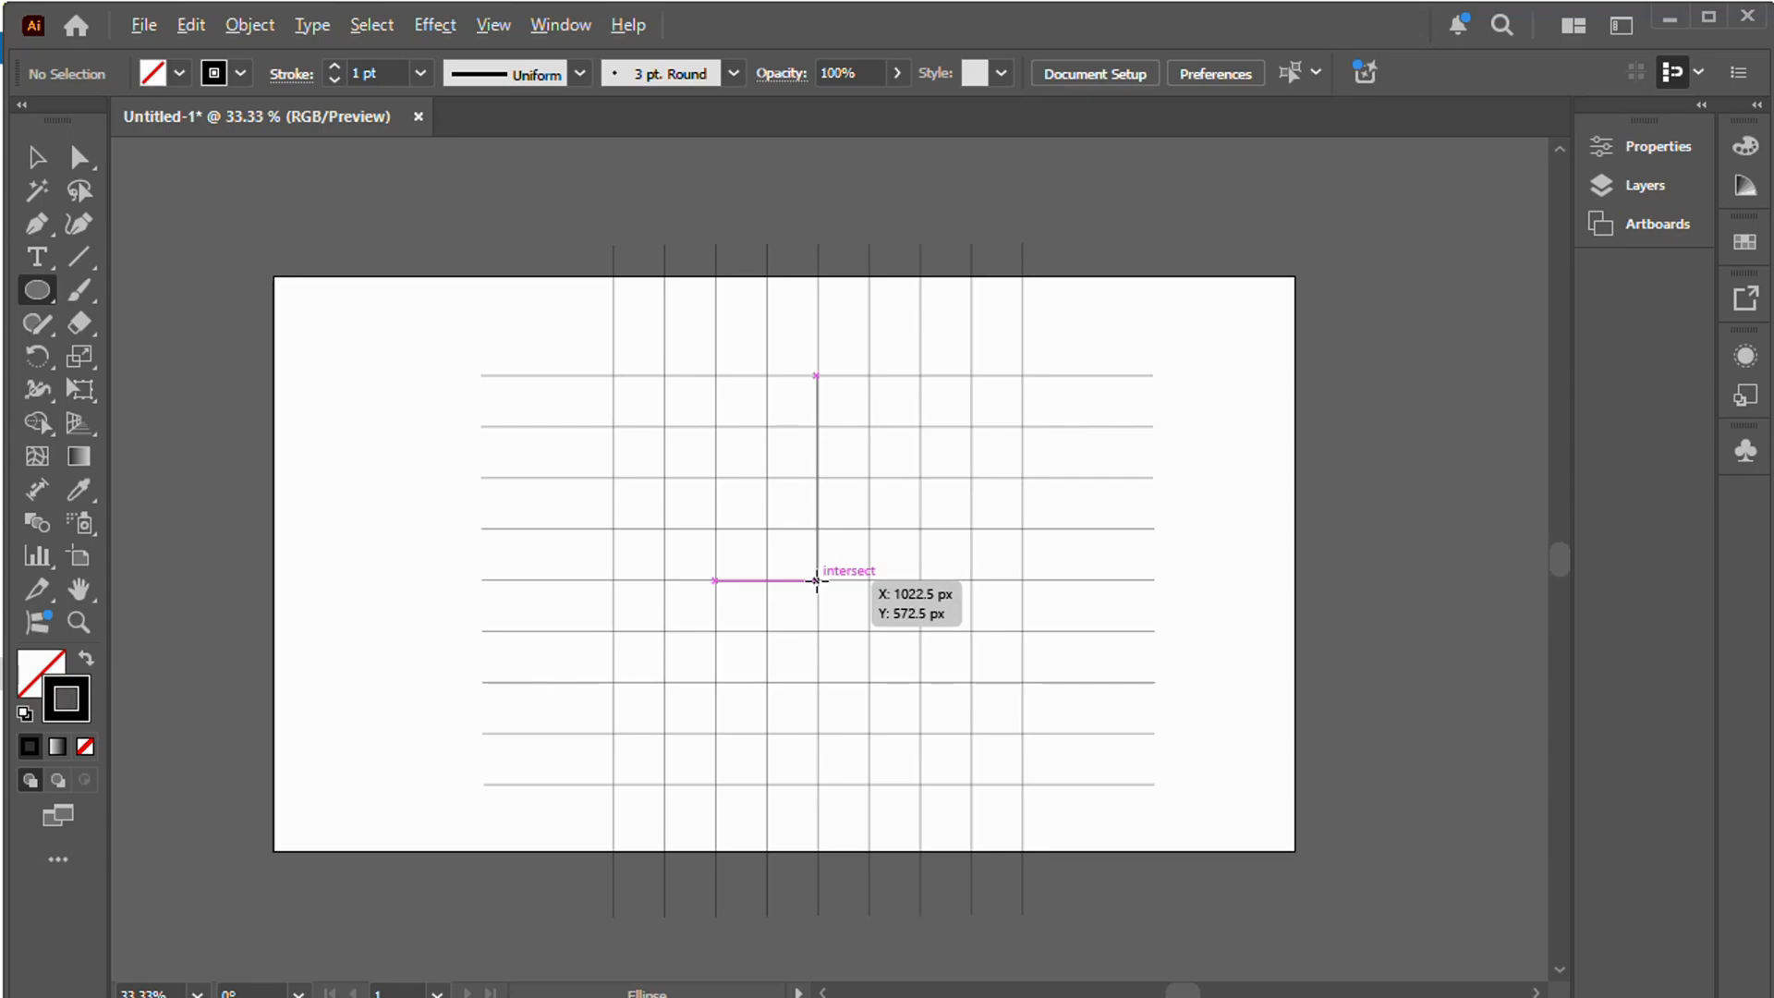
drag(817, 580, 944, 782)
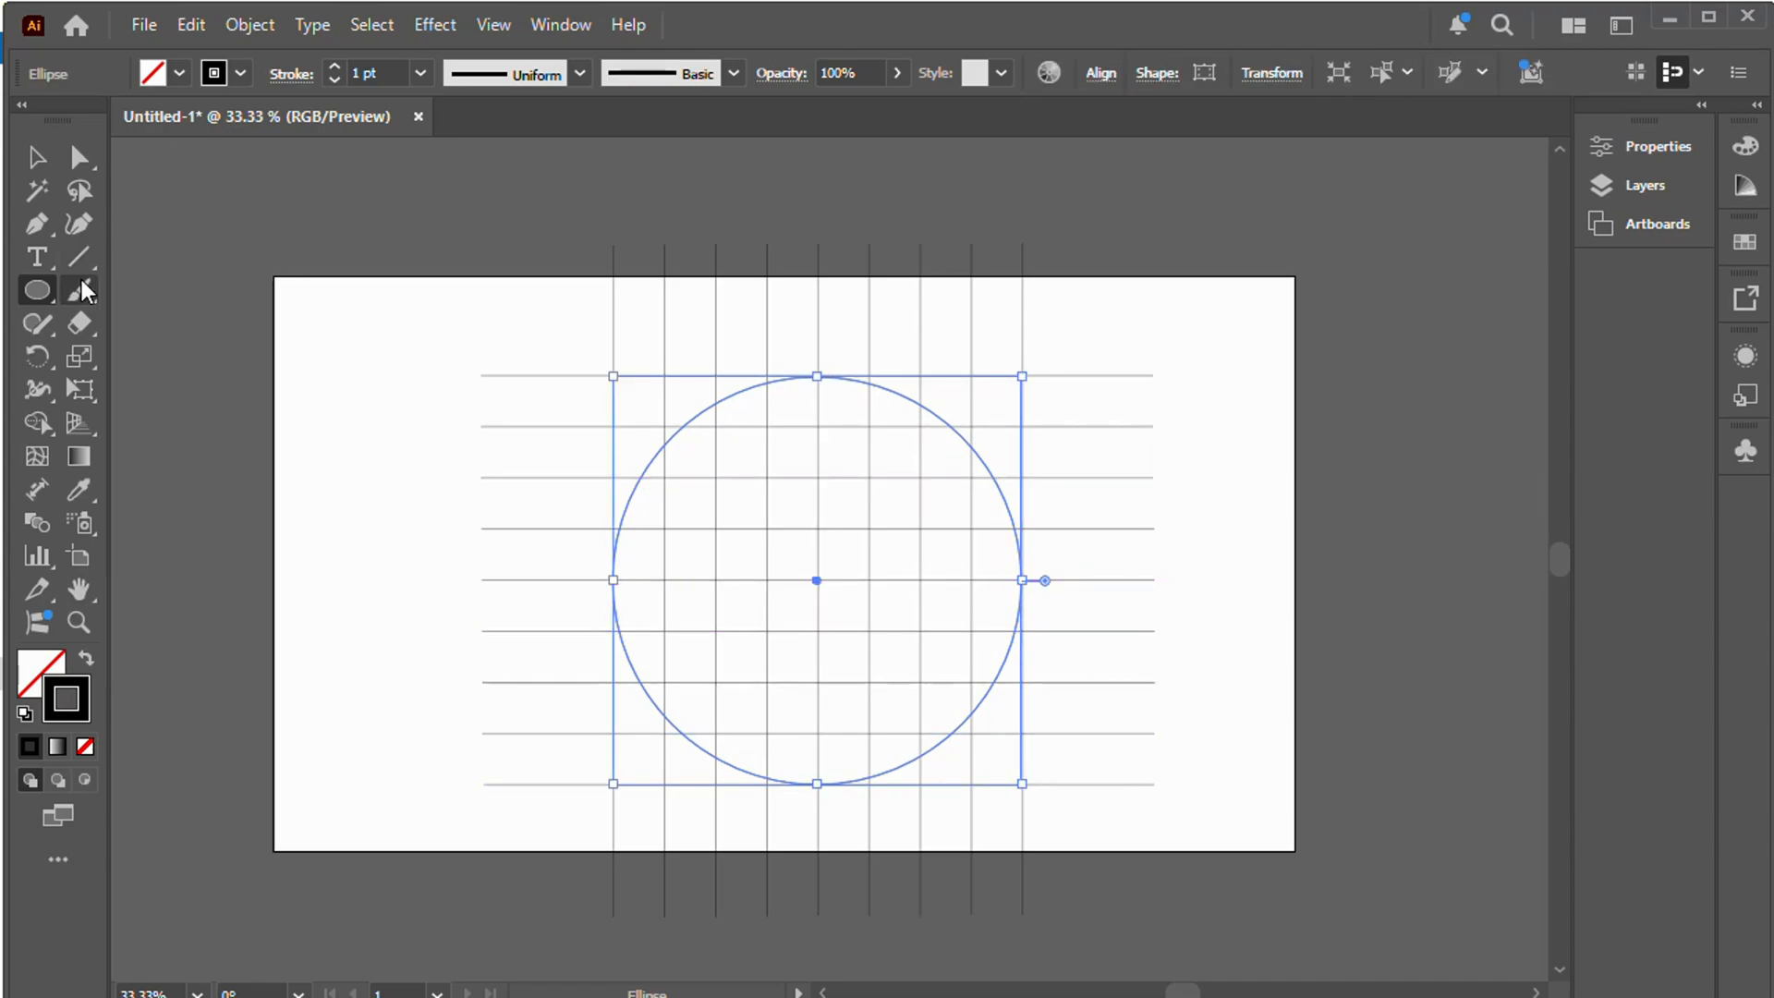
click(57, 164)
click(465, 329)
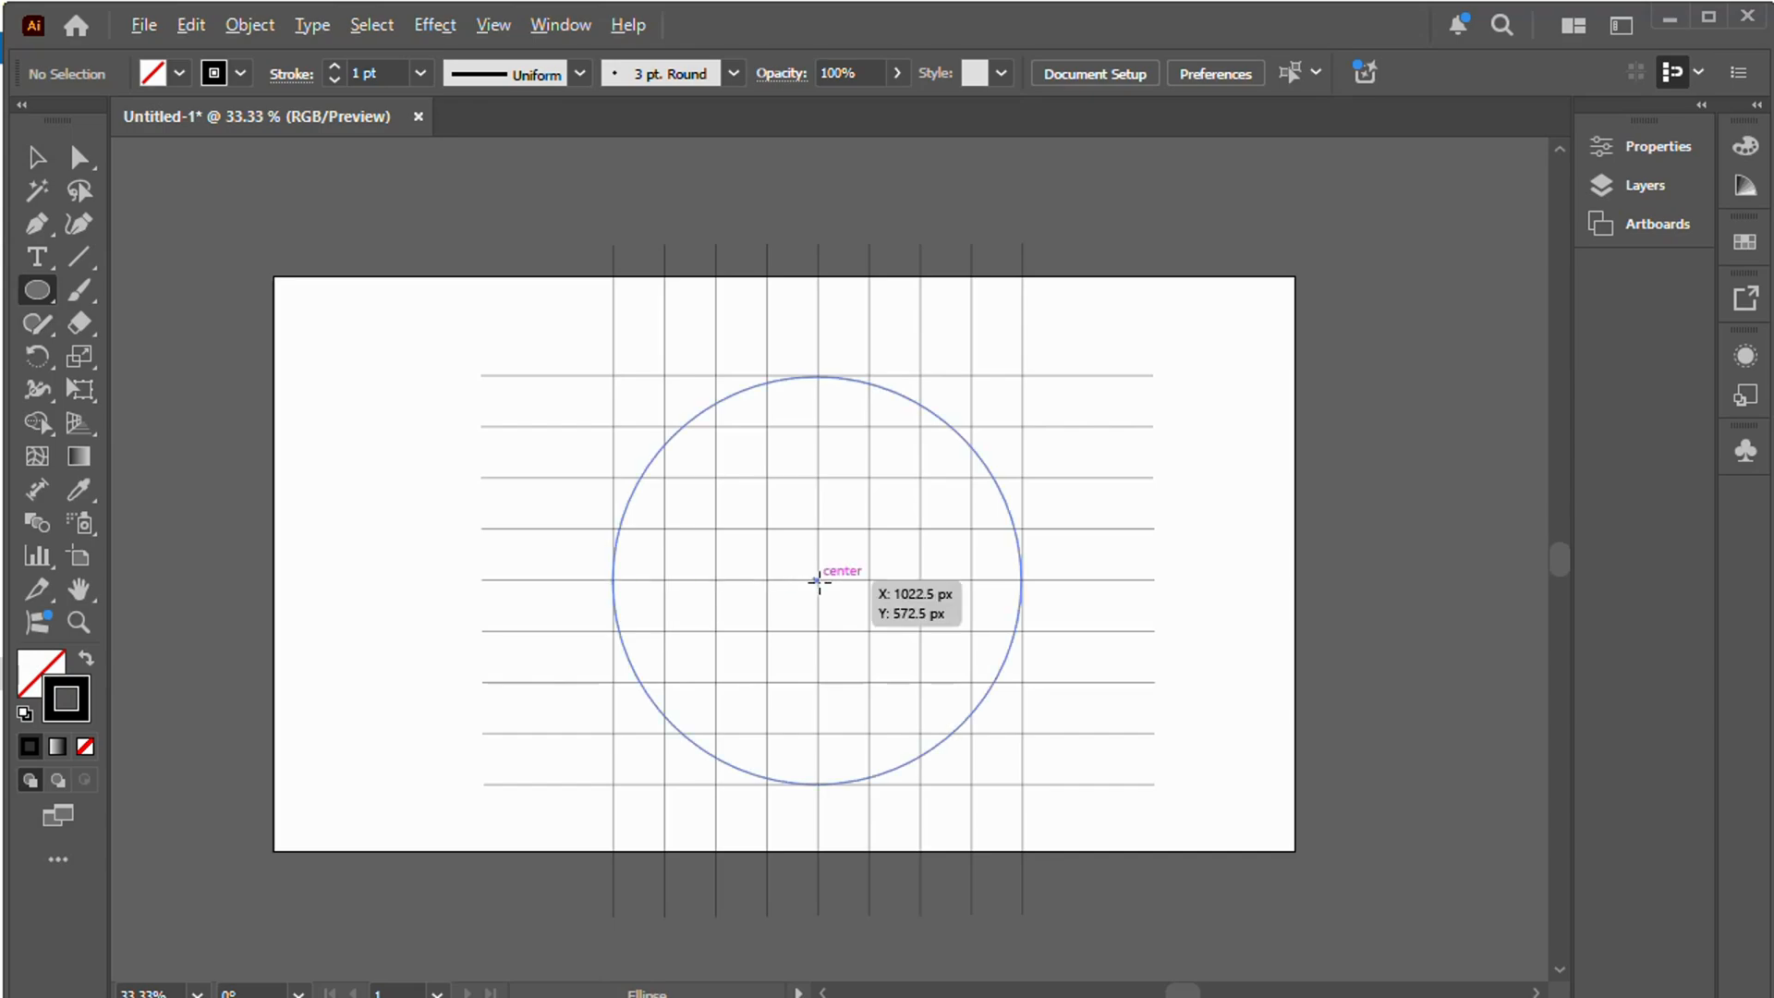
Draw a second concentric circle from the grid's center with a radius of three grid cells
drag(819, 580, 910, 733)
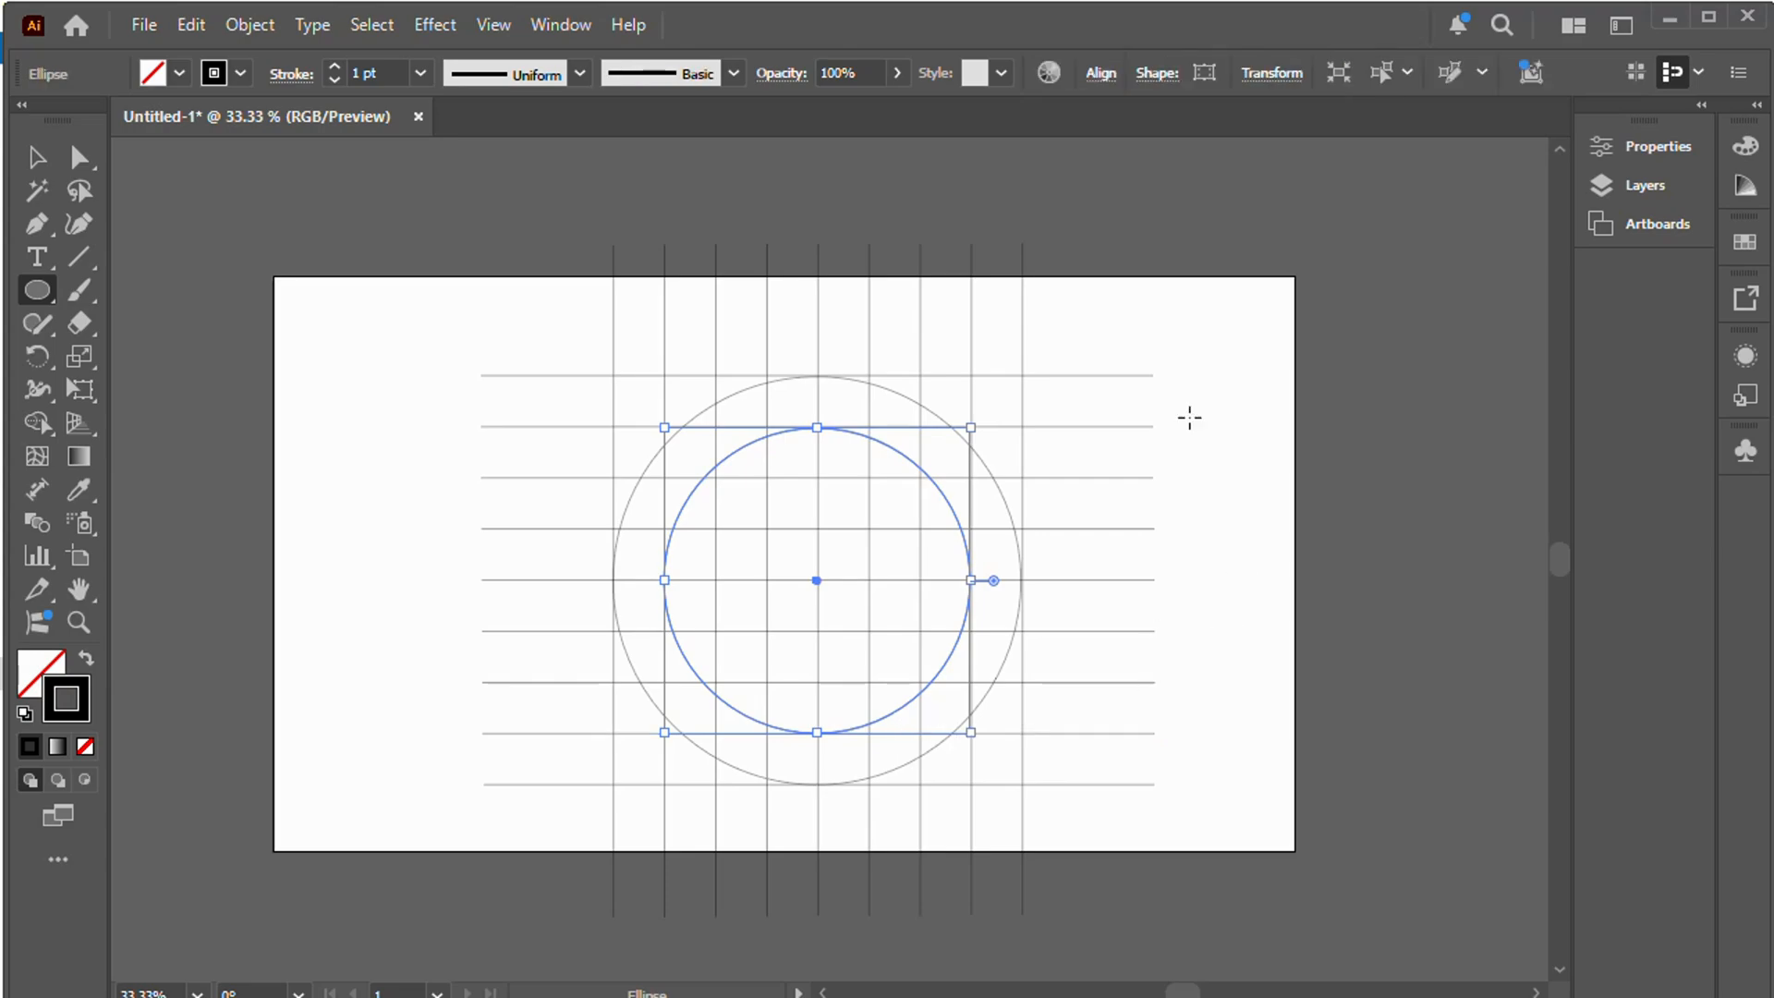
click(37, 157)
click(425, 357)
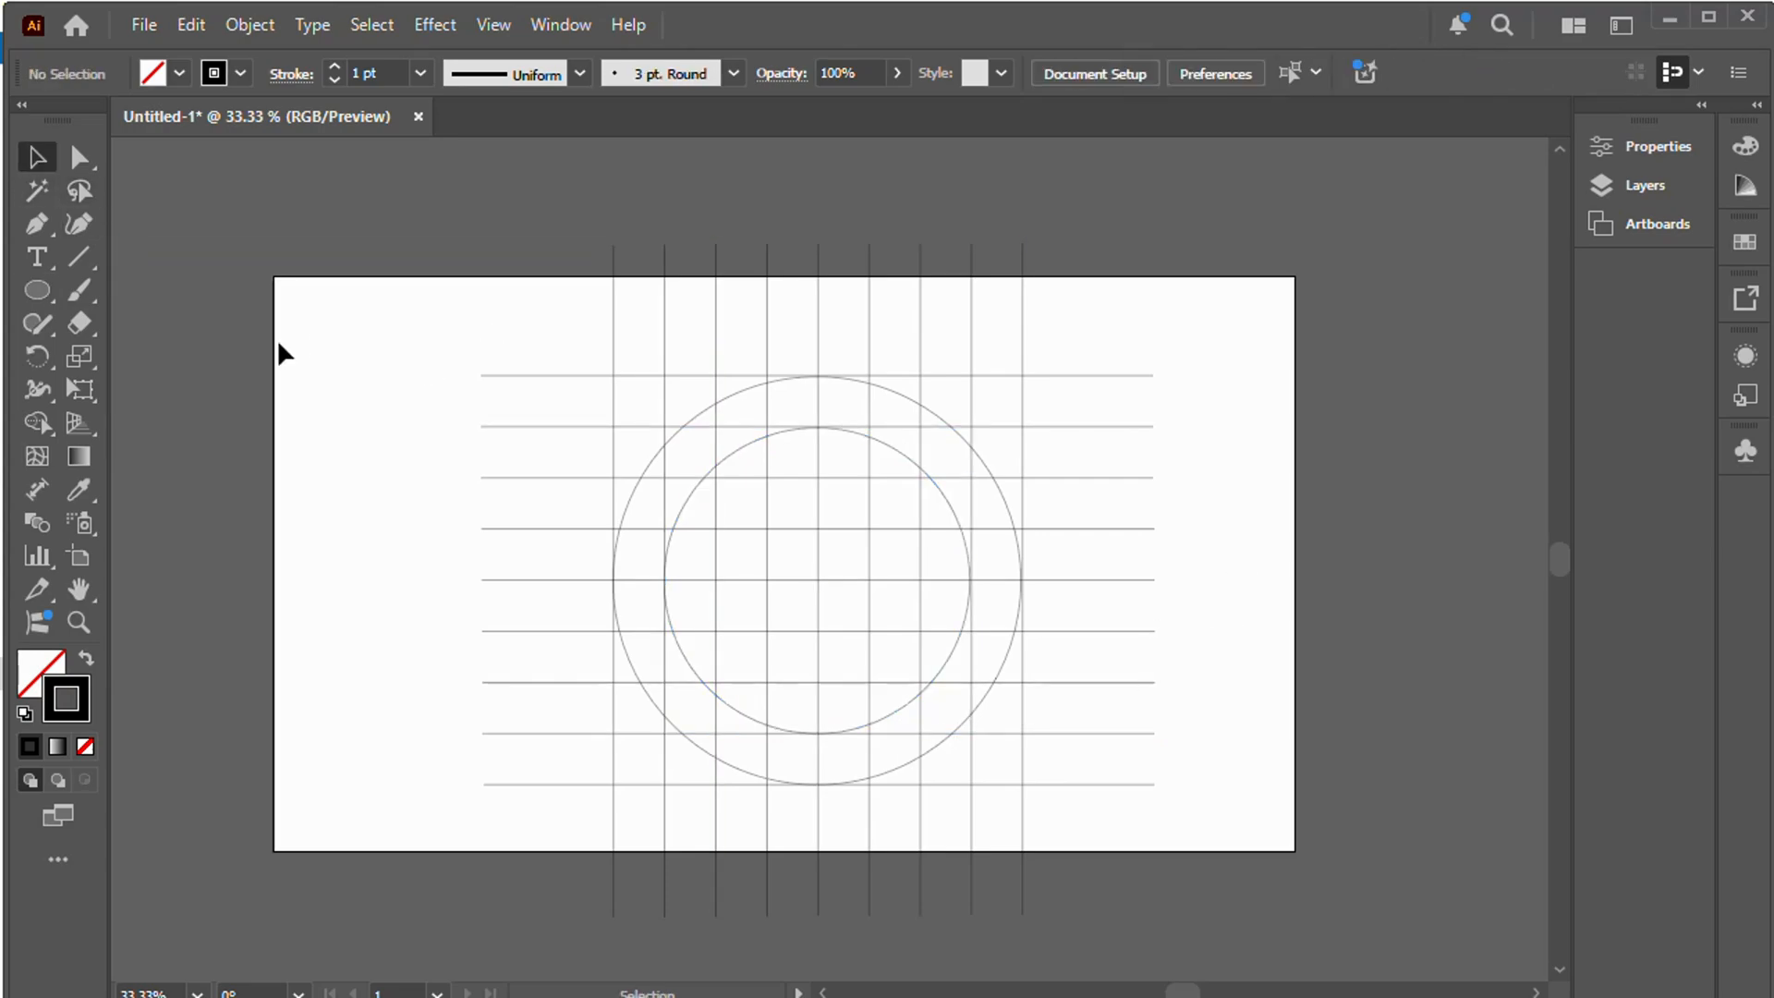
Add a third concentric circle from the same center with a radius of two grid cells
click(39, 290)
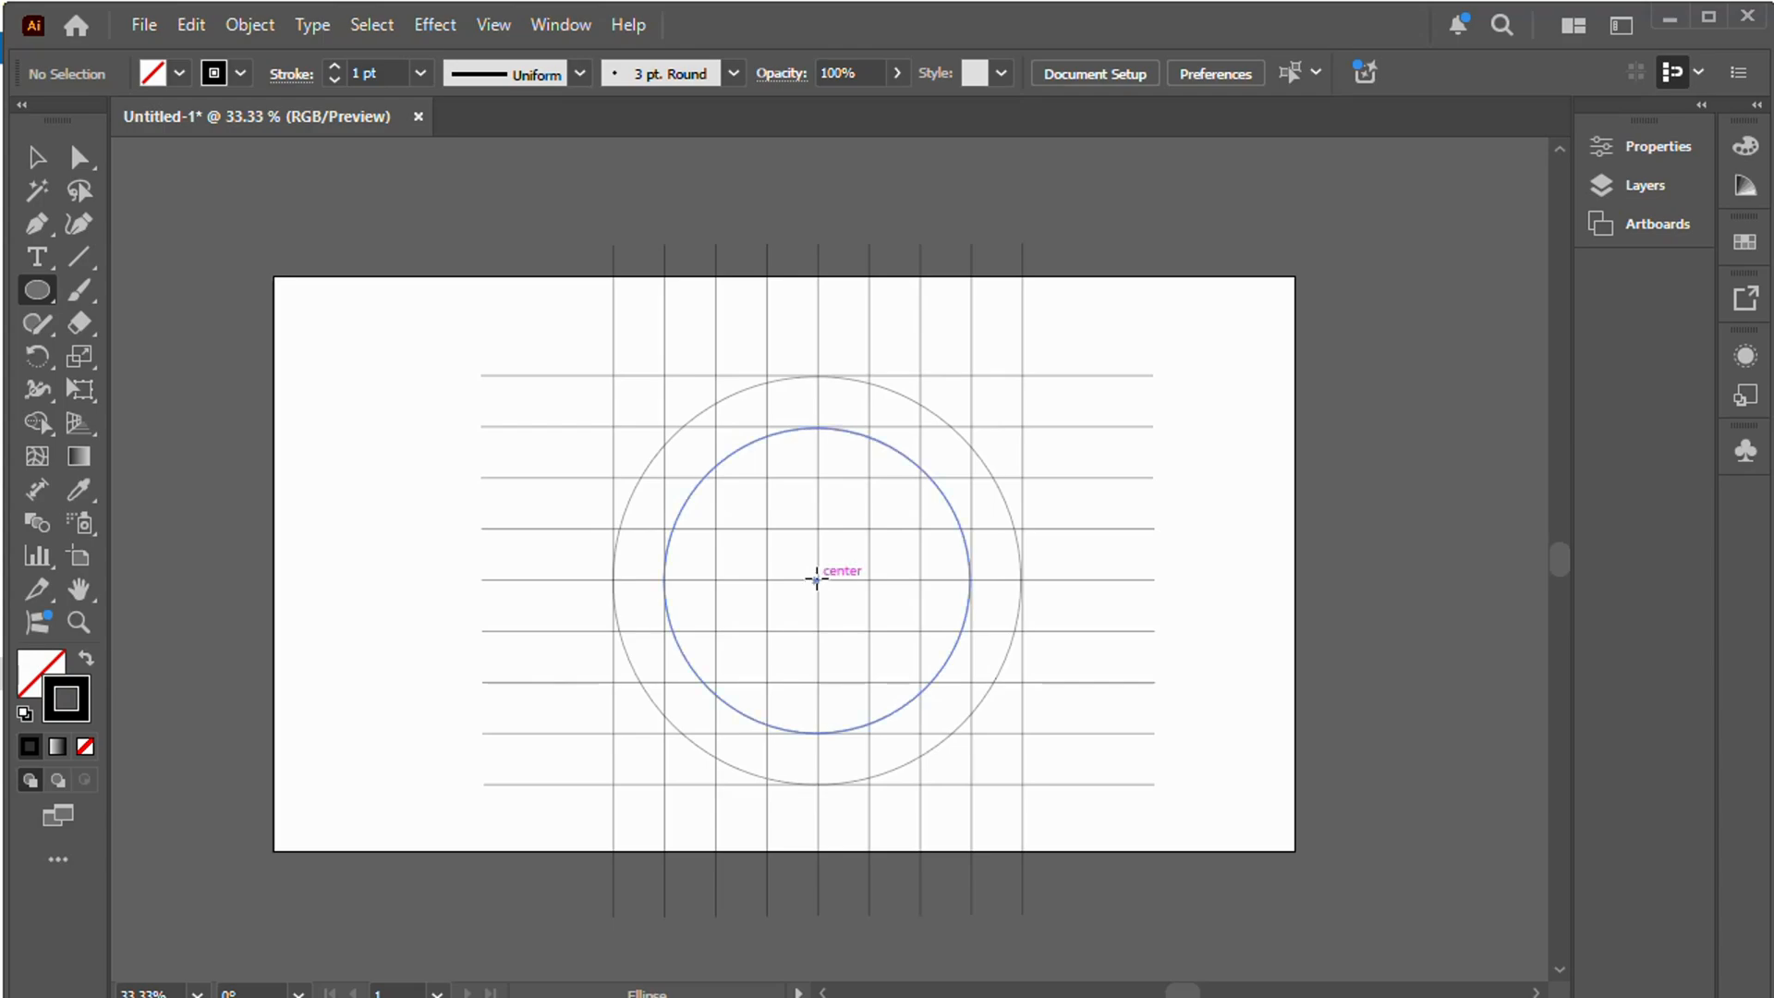
mouse_move(817, 579)
mouse_down()
mouse_move(851, 674)
mouse_move(879, 683)
mouse_up()
click(36, 166)
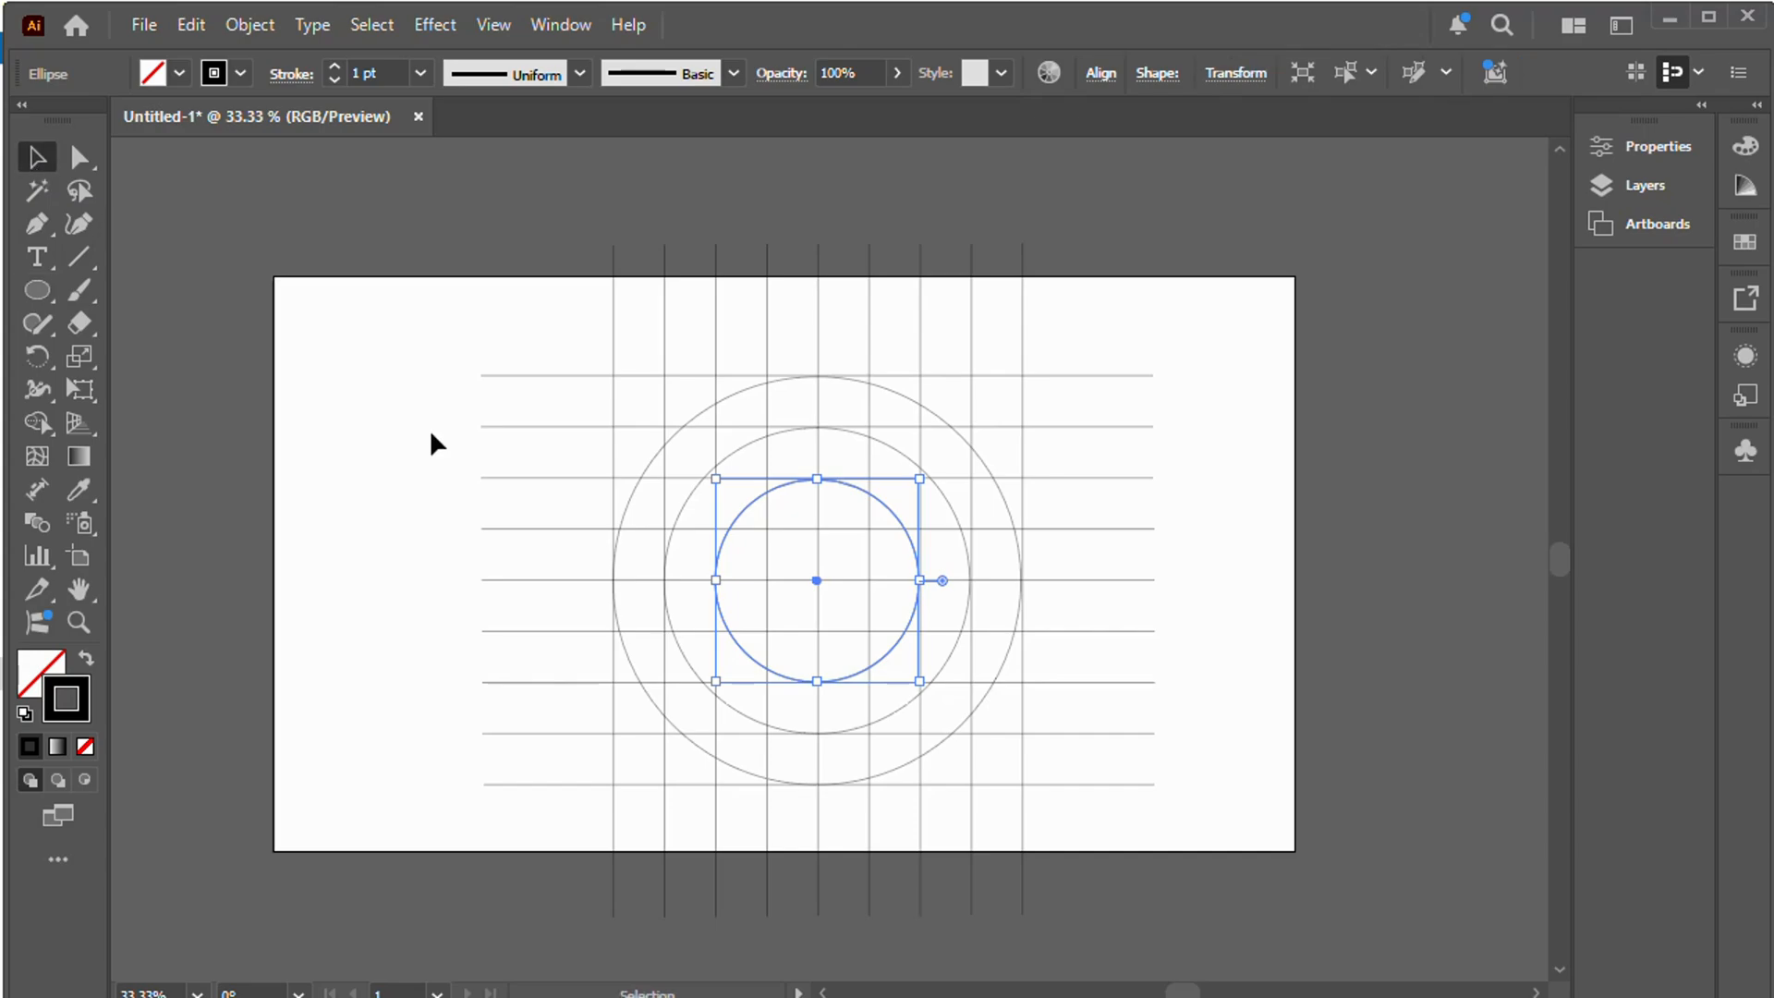
click(397, 388)
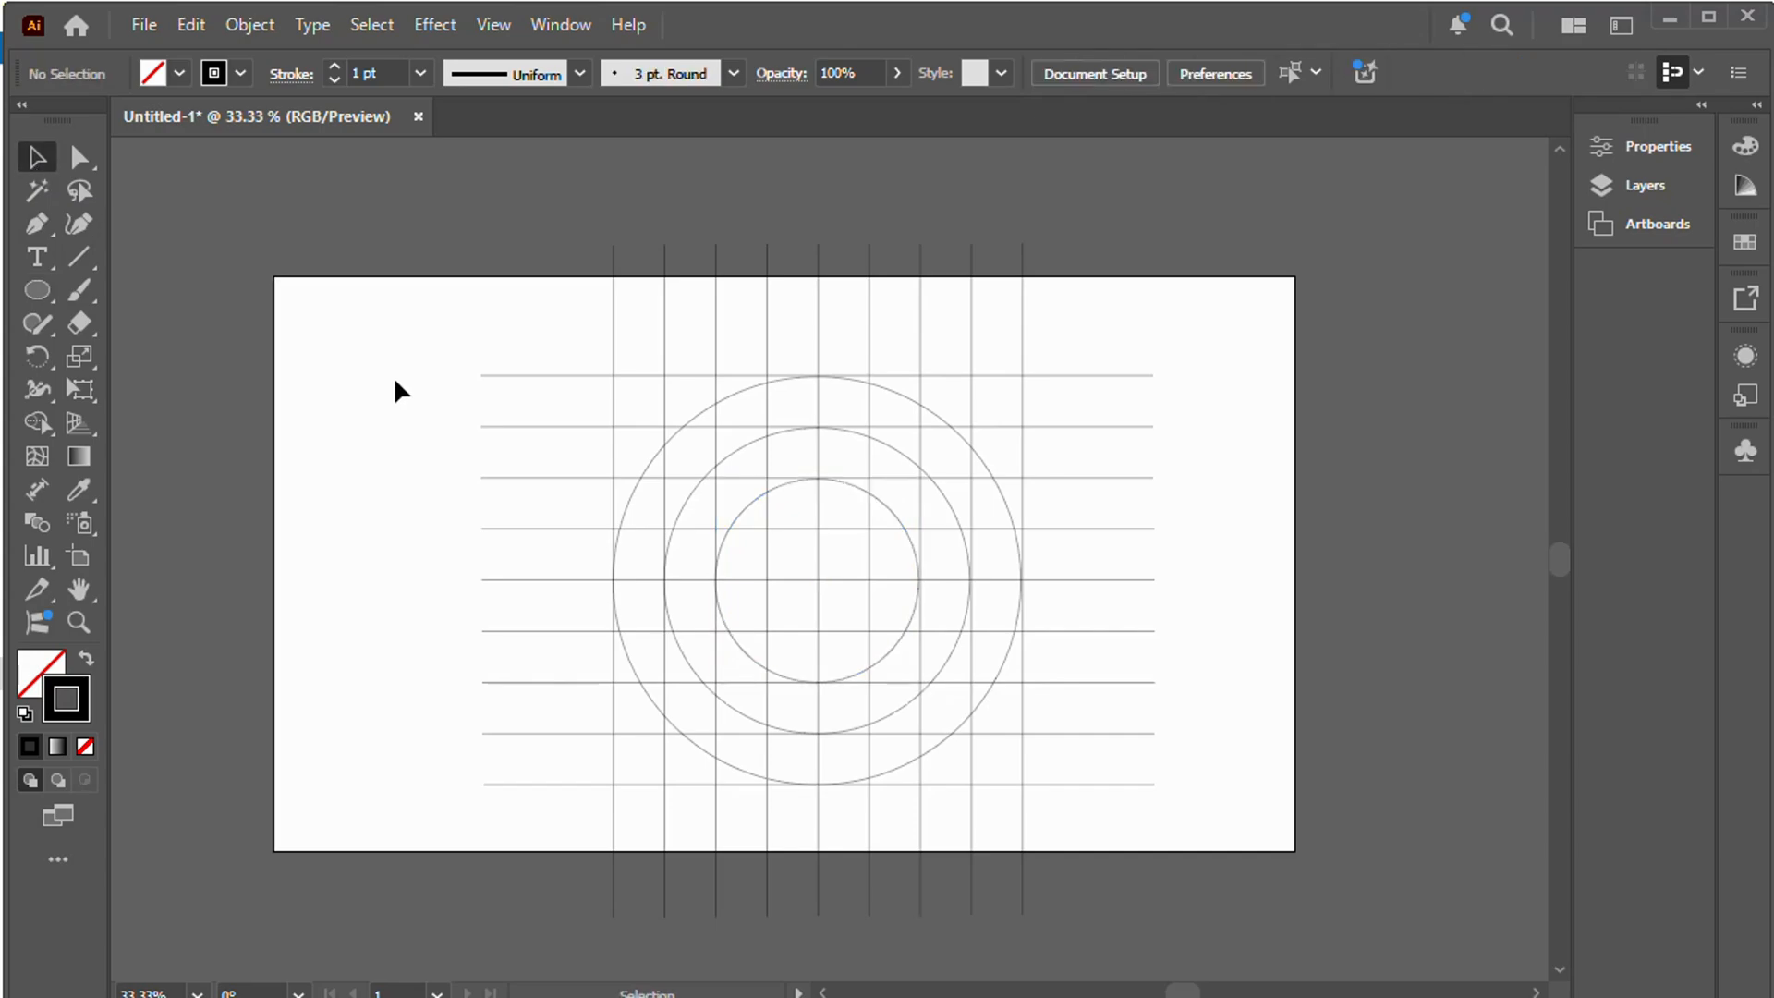
Add the innermost concentric circle around the grid's center with a radius of one grid cell
click(31, 288)
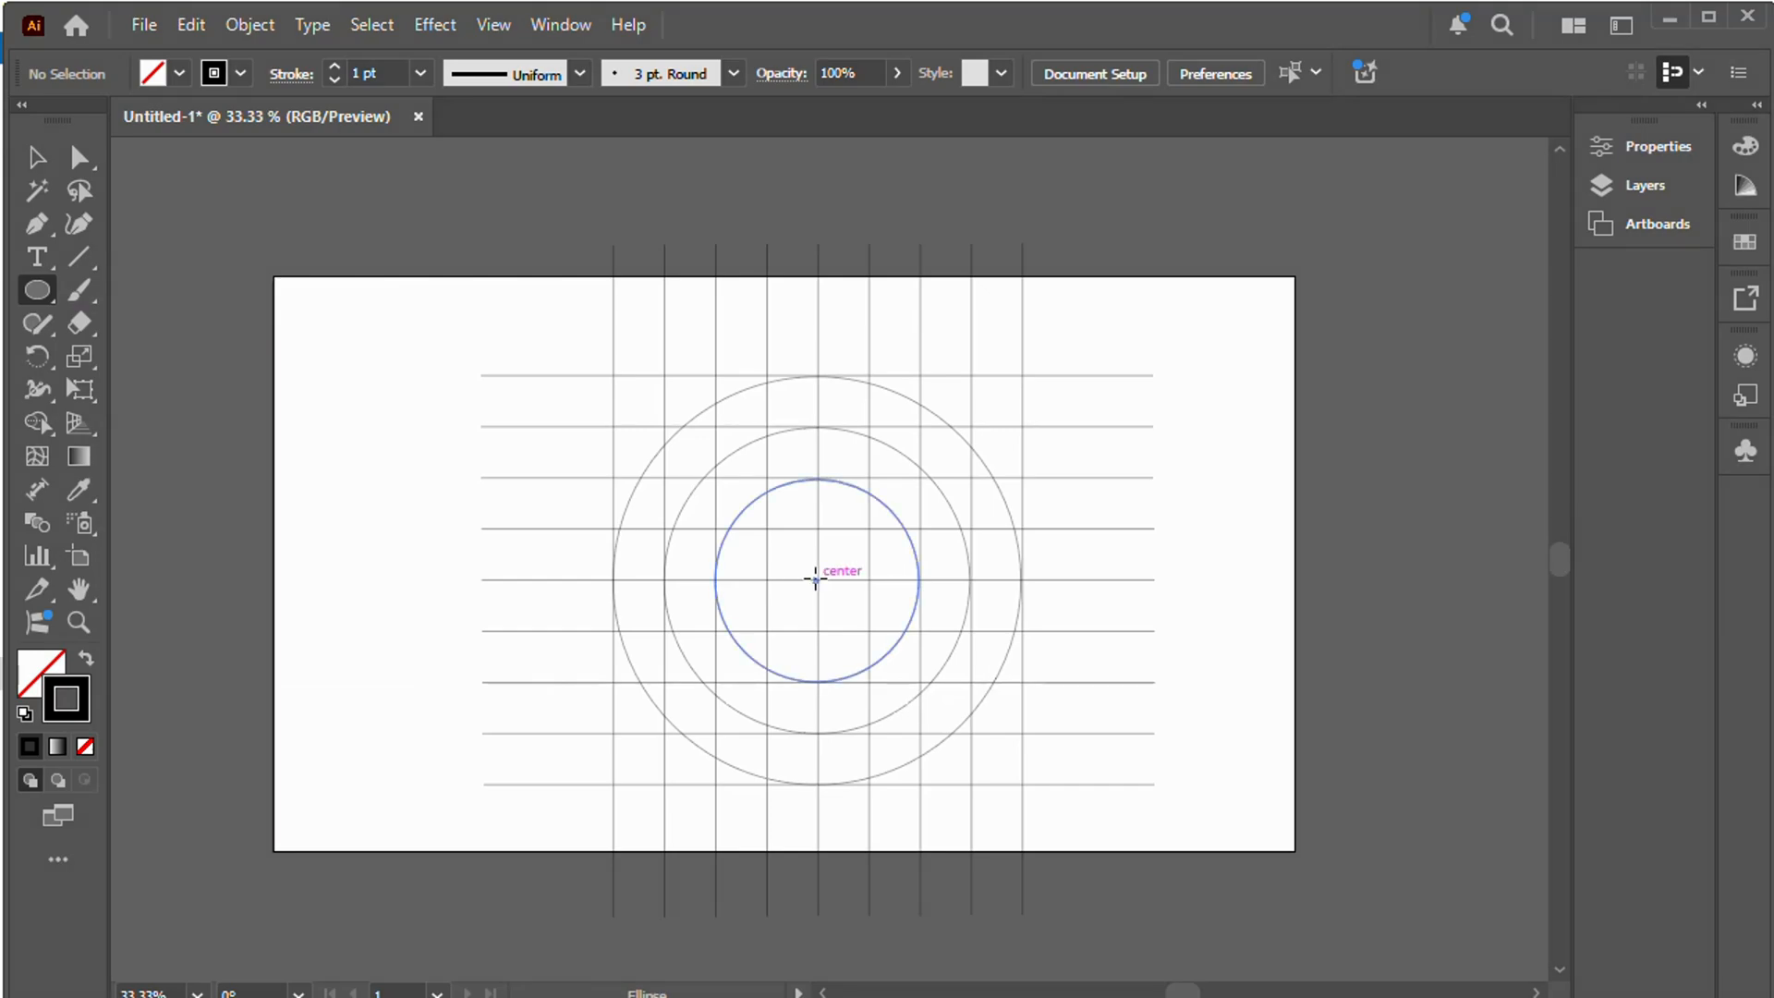
drag(815, 580, 834, 629)
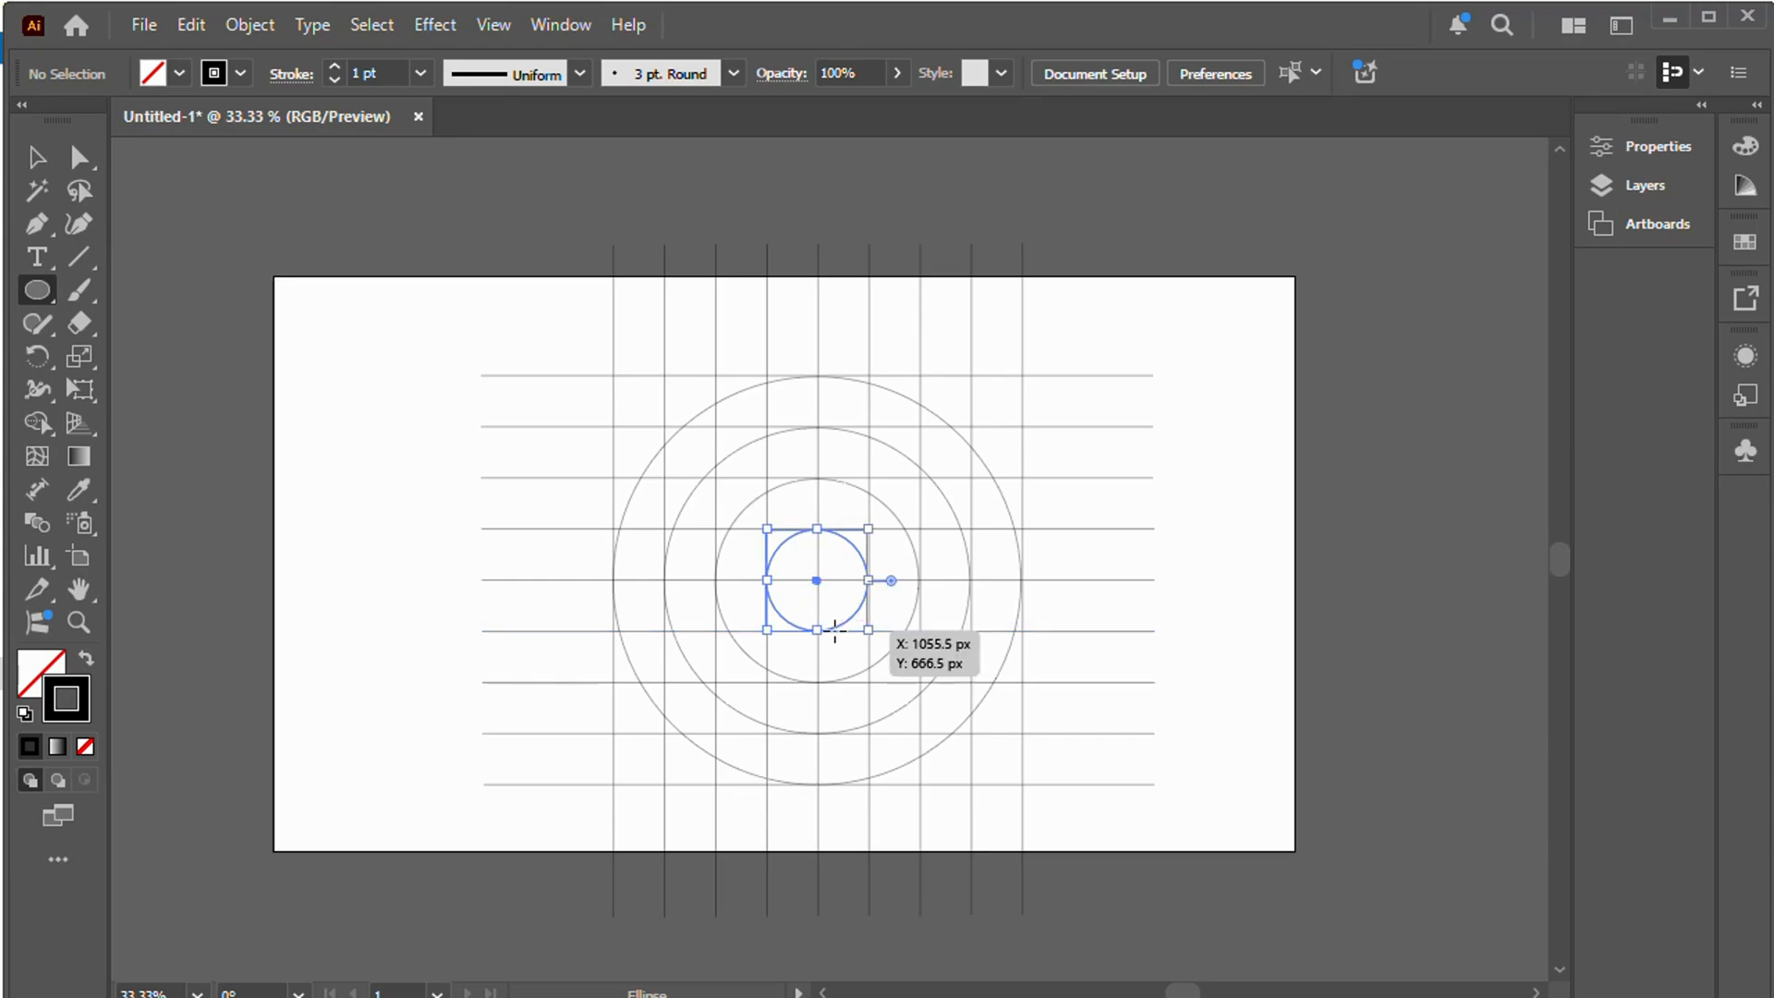
click(46, 168)
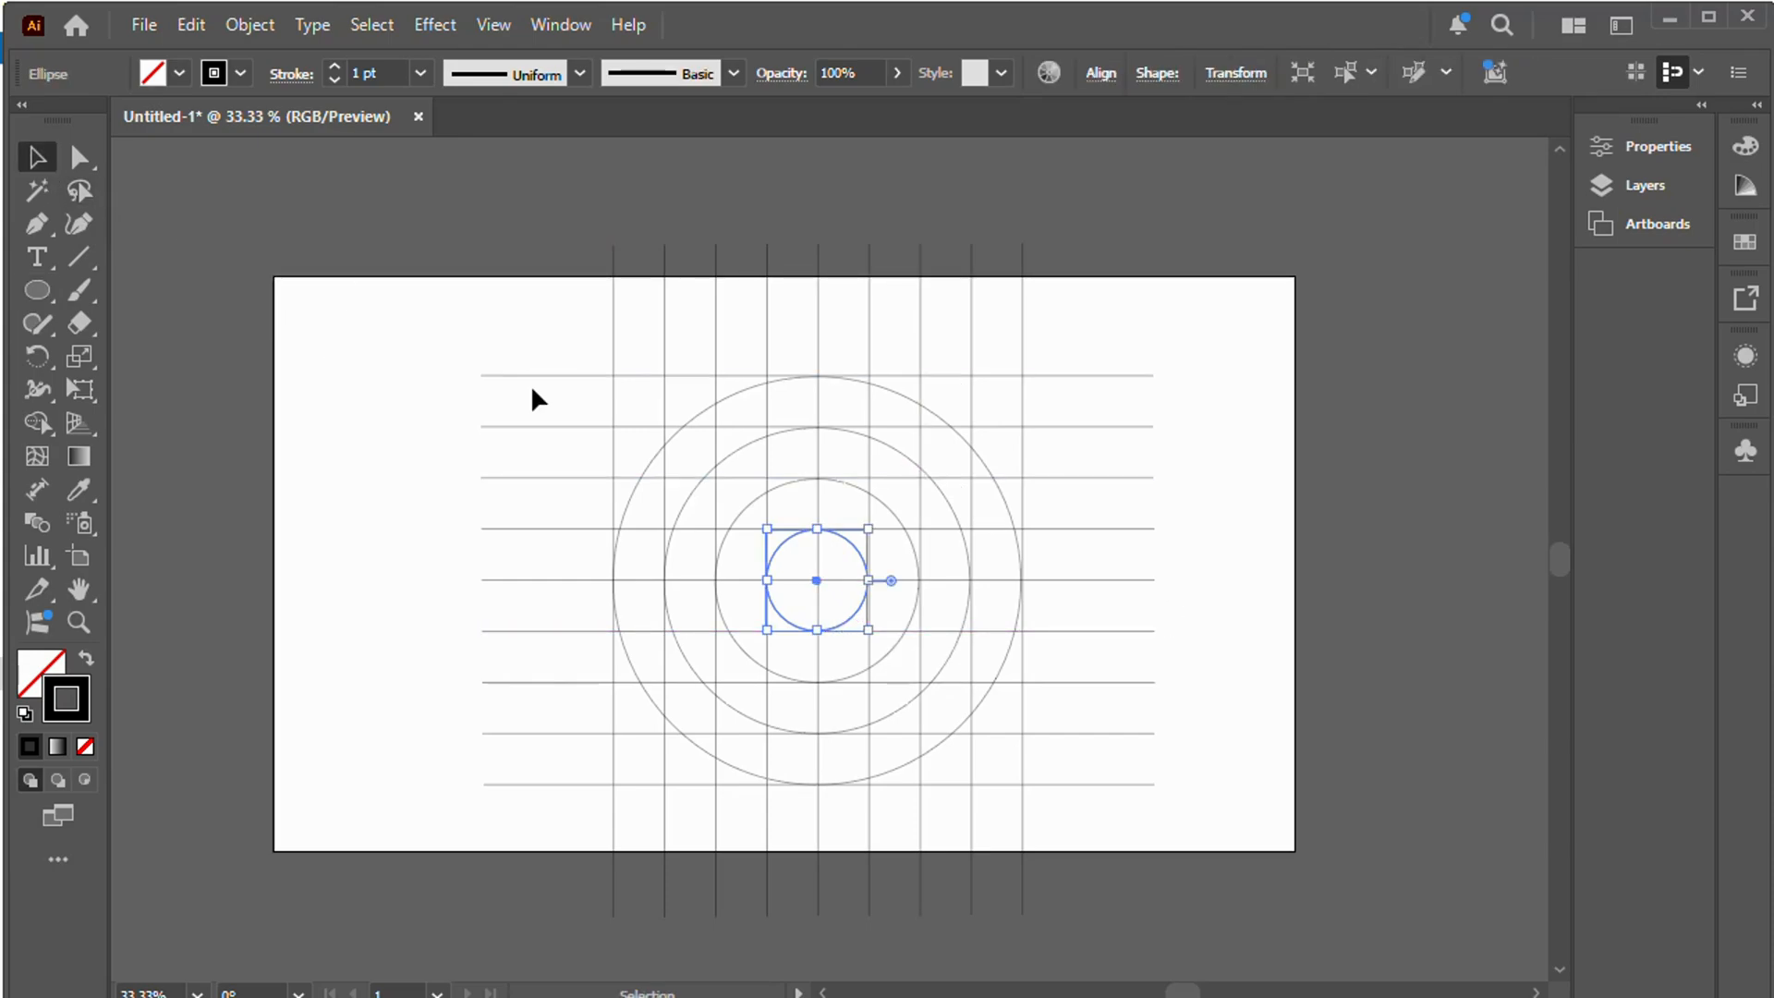
click(477, 337)
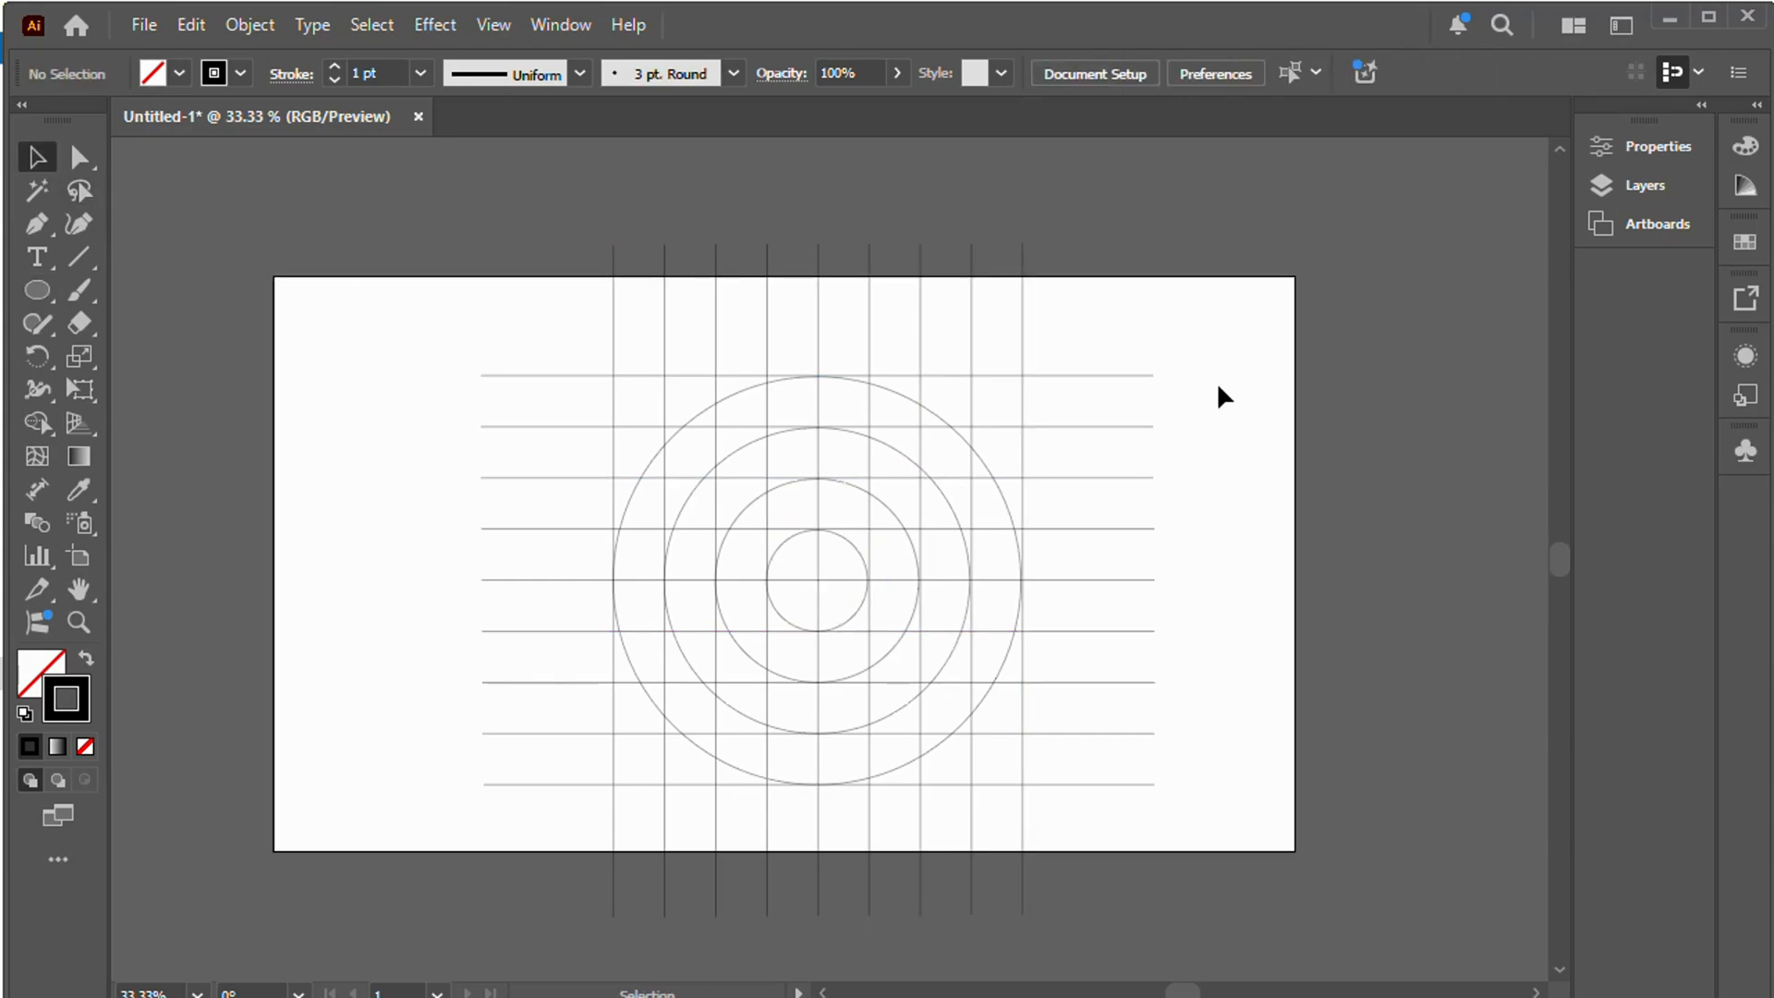
Select the circles and grid lines together and activate the Shape Builder tool
drag(953, 679, 1128, 768)
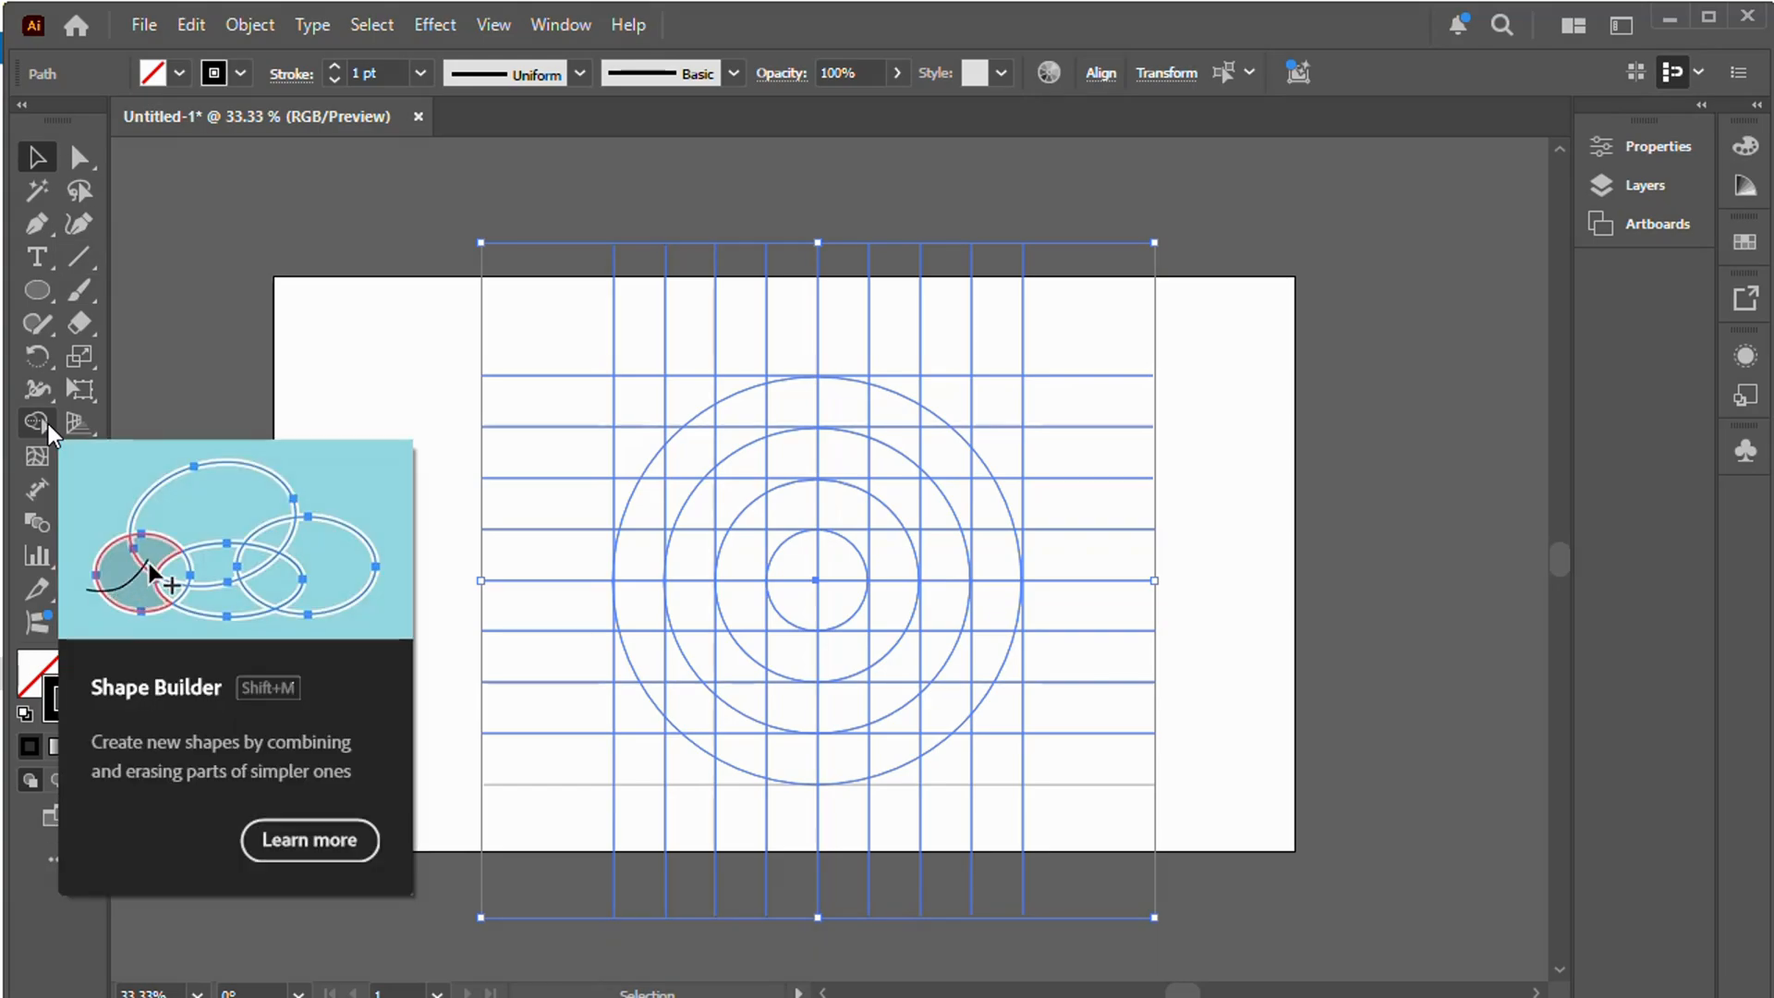
click(37, 422)
click(178, 74)
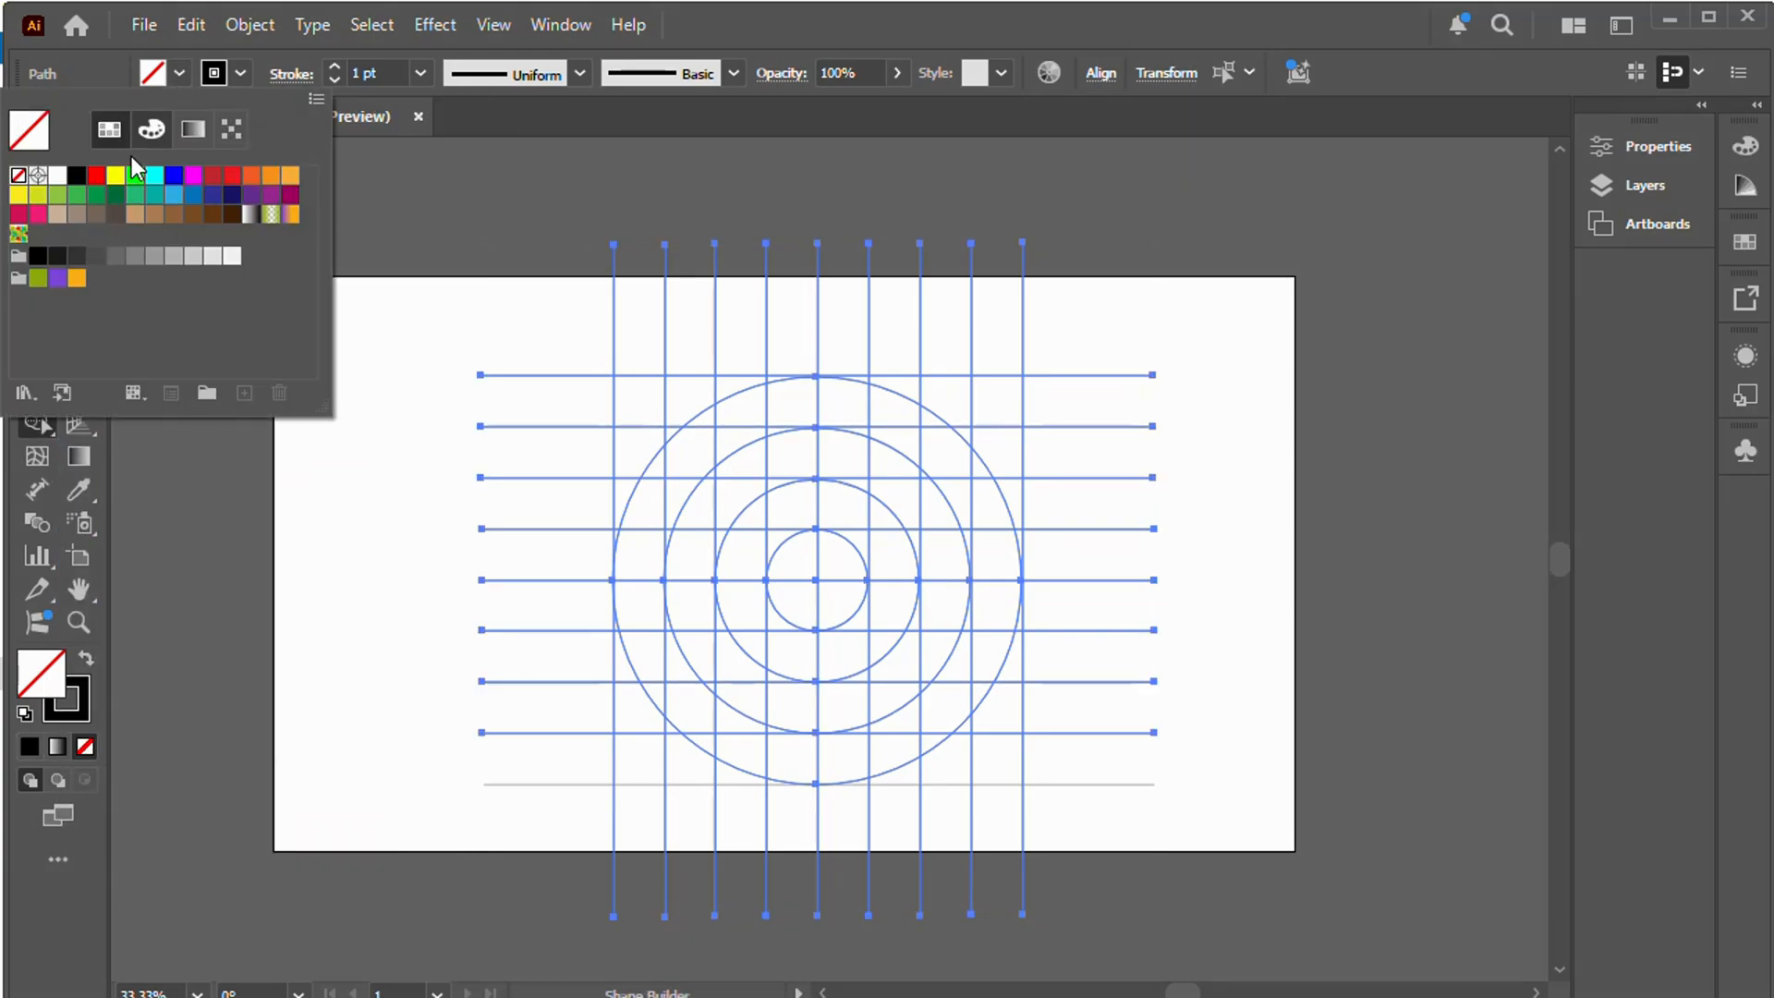
click(77, 175)
click(861, 420)
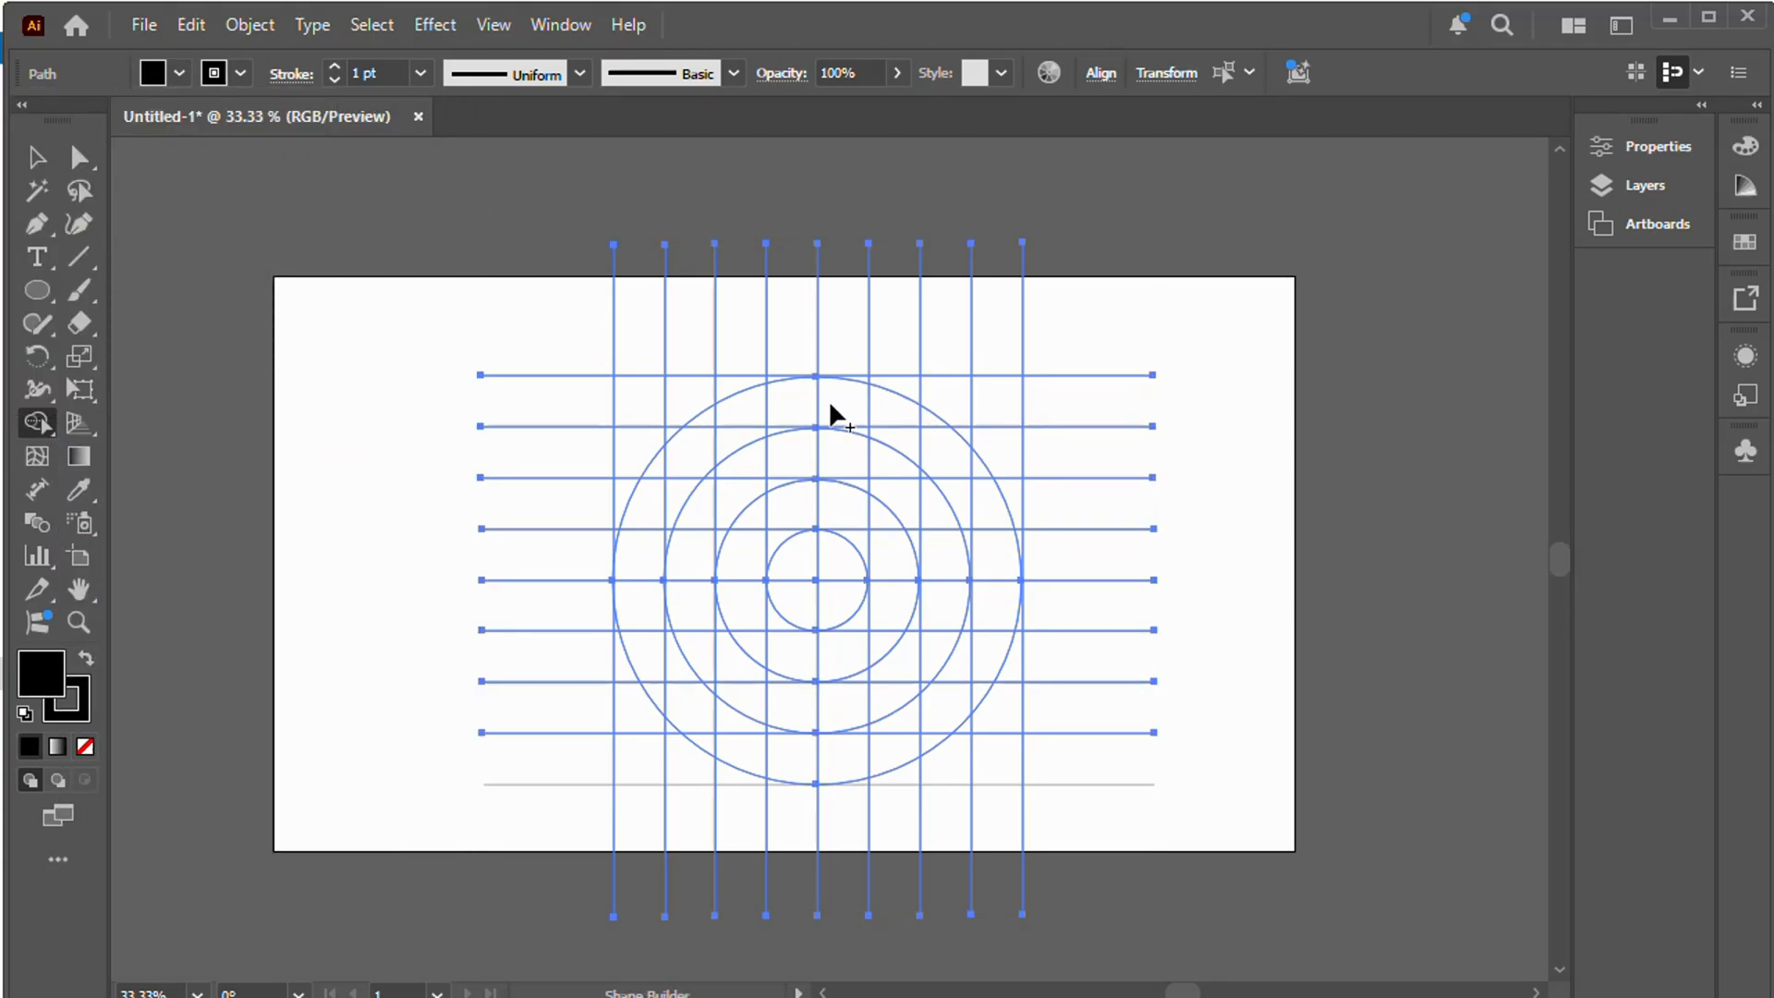
mouse_move(831, 407)
mouse_down()
mouse_move(958, 467)
mouse_move(990, 518)
mouse_move(982, 653)
mouse_move(948, 713)
mouse_move(863, 756)
mouse_move(924, 744)
mouse_move(982, 693)
mouse_move(972, 637)
mouse_move(939, 701)
mouse_move(871, 740)
mouse_move(988, 618)
mouse_move(982, 526)
mouse_move(930, 428)
mouse_move(955, 526)
mouse_move(966, 511)
mouse_up()
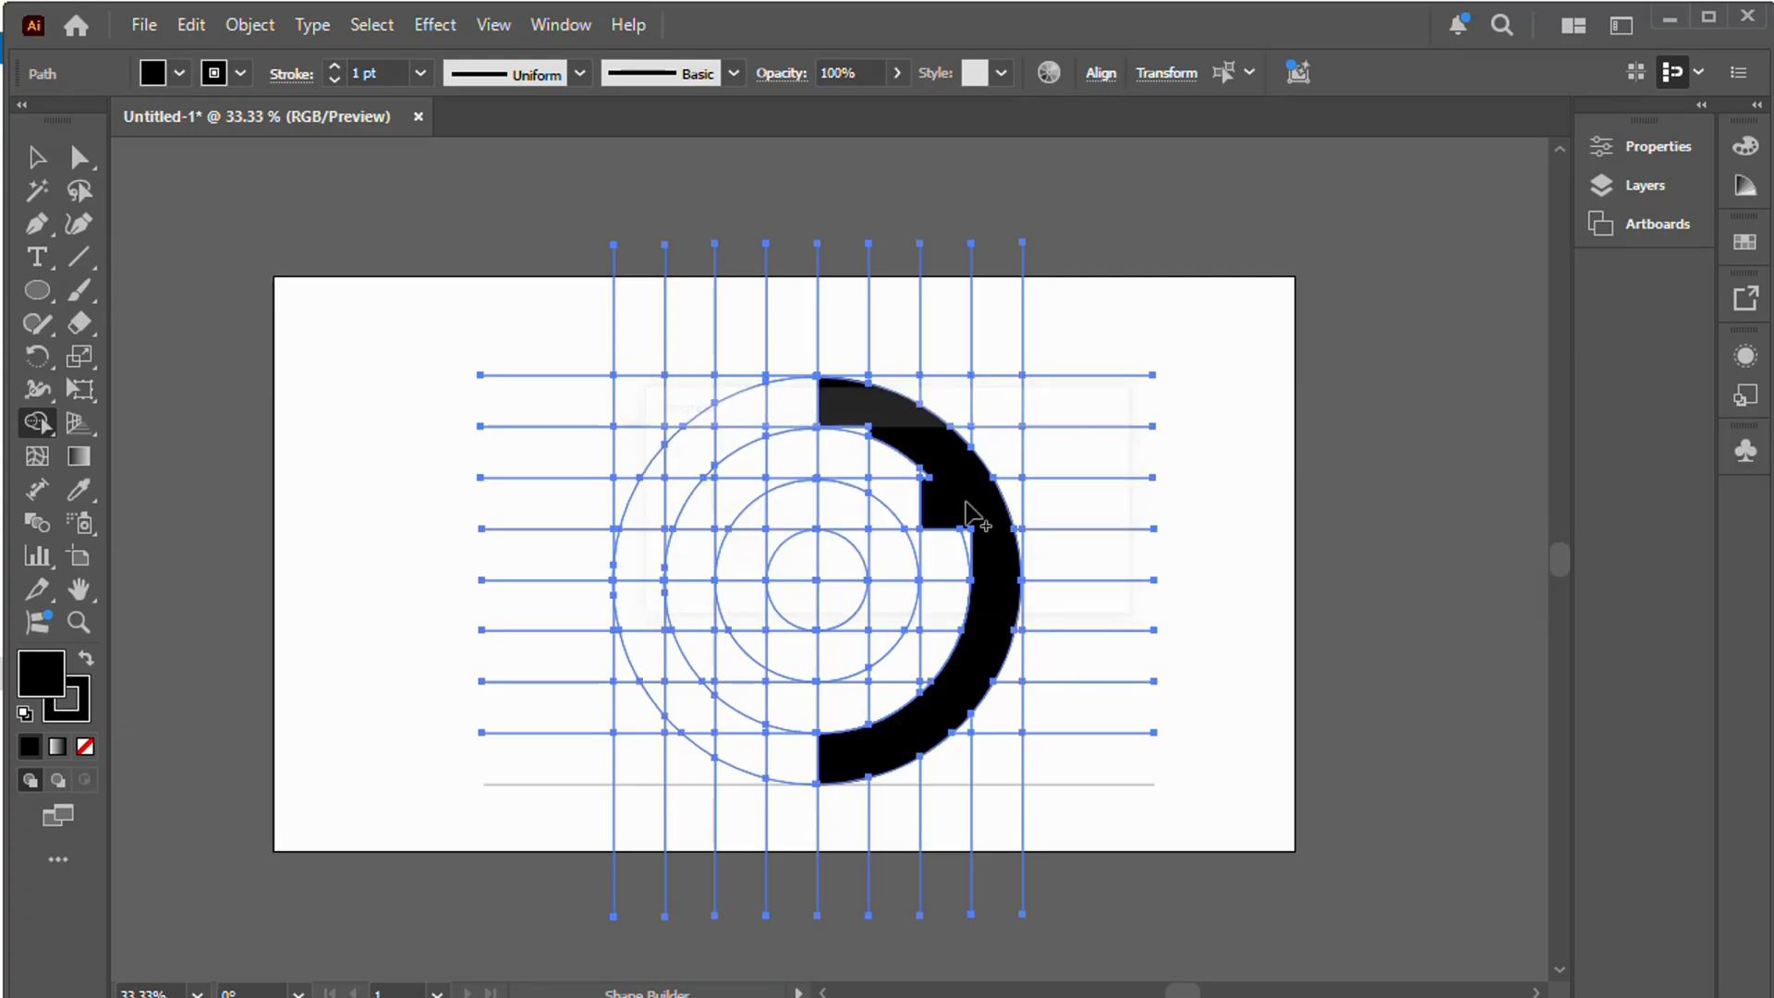
key(ctrl+z)
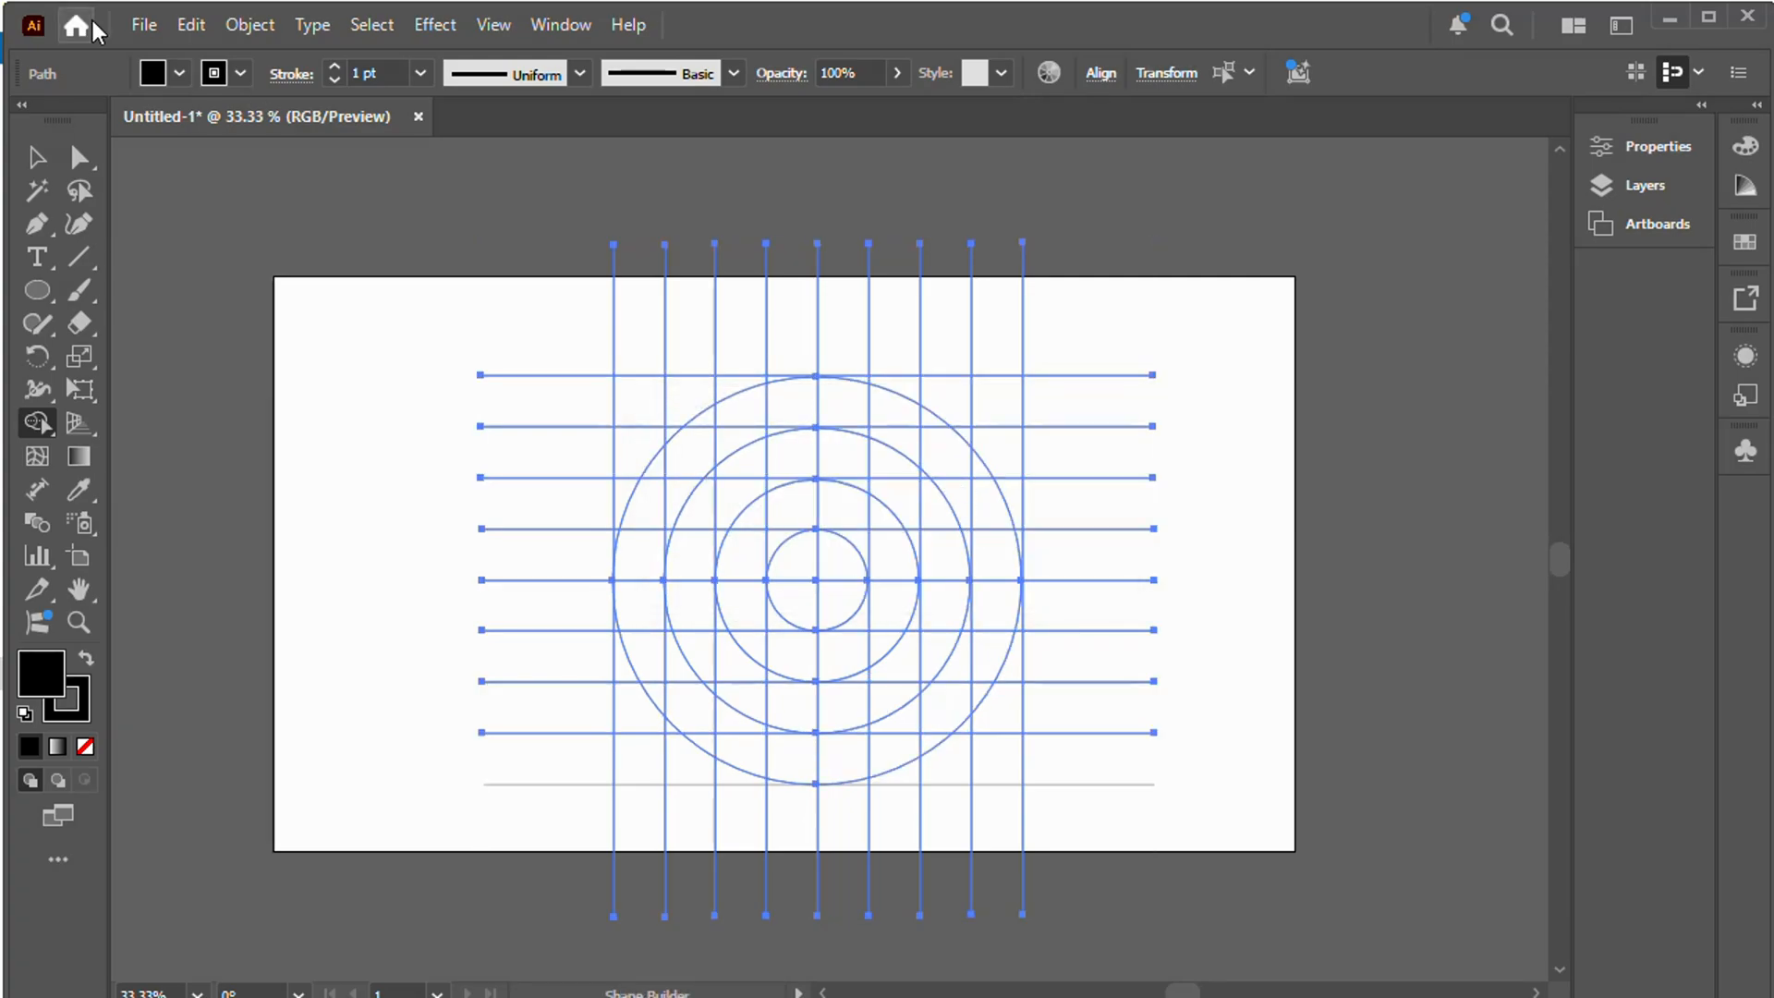
Set the fill to red and merge the right half of the outermost ring into one shape with Shape Builder
click(179, 73)
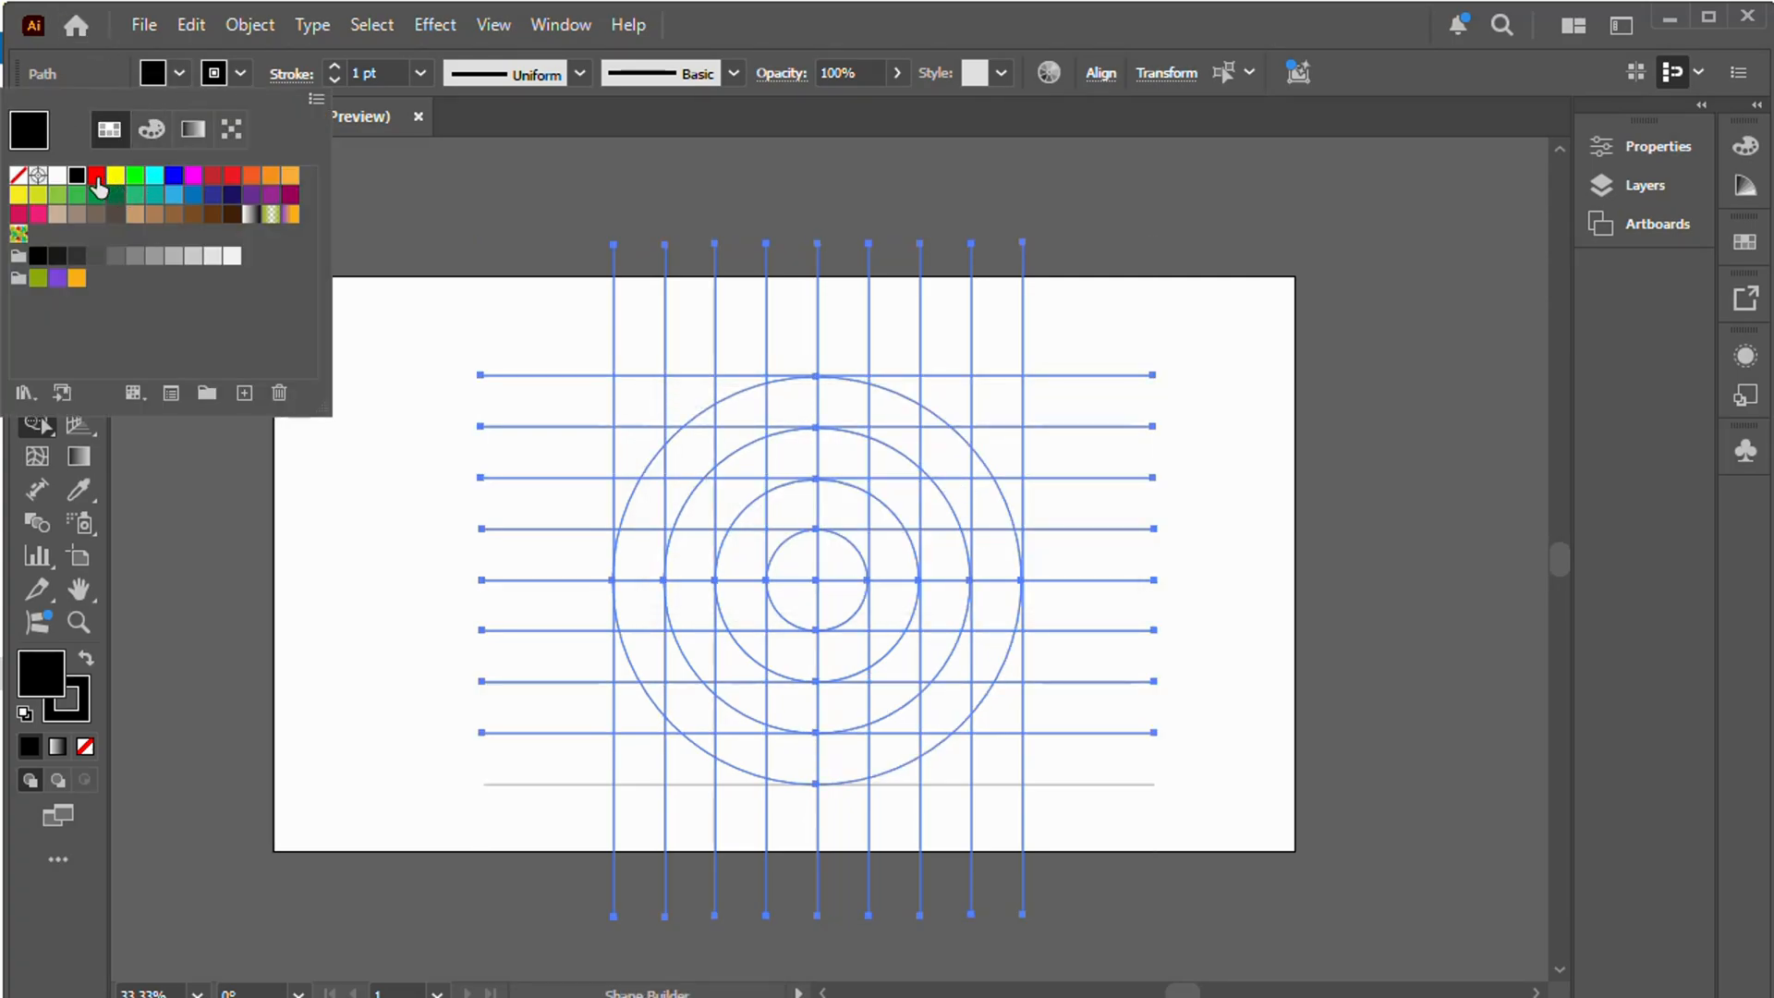
click(98, 188)
mouse_move(851, 412)
mouse_down()
mouse_move(998, 544)
mouse_move(1003, 619)
mouse_move(975, 683)
mouse_move(854, 756)
mouse_up()
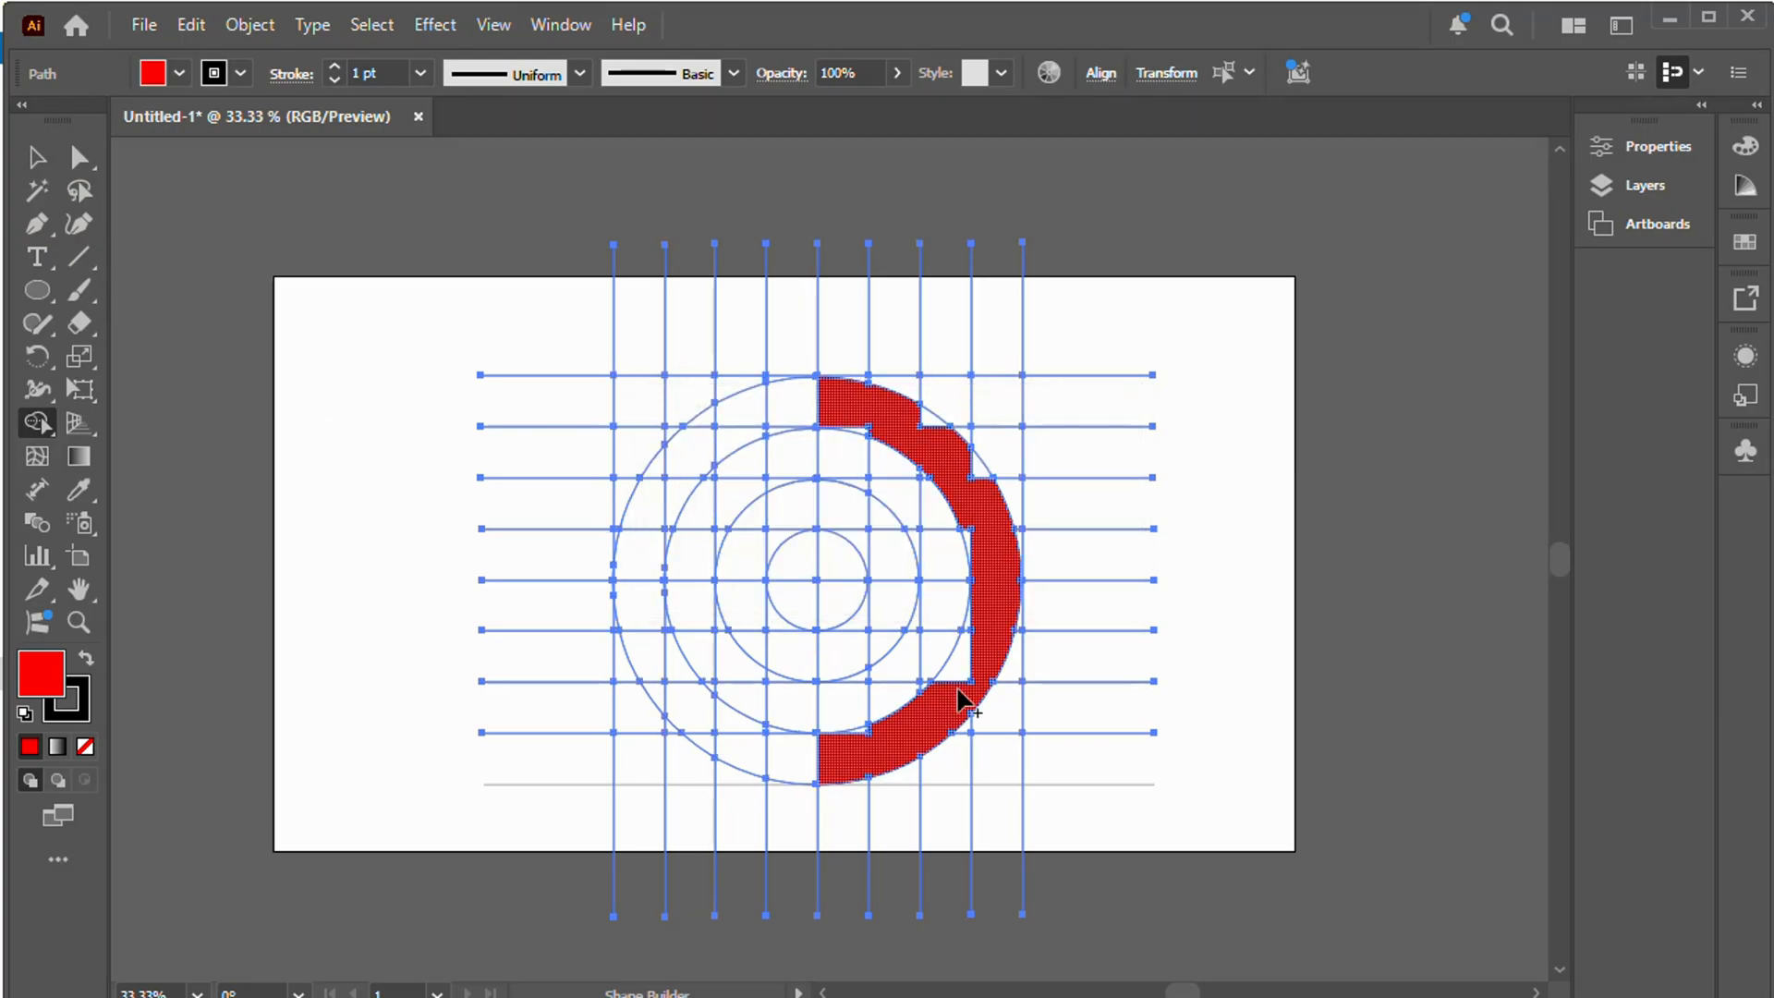
click(965, 659)
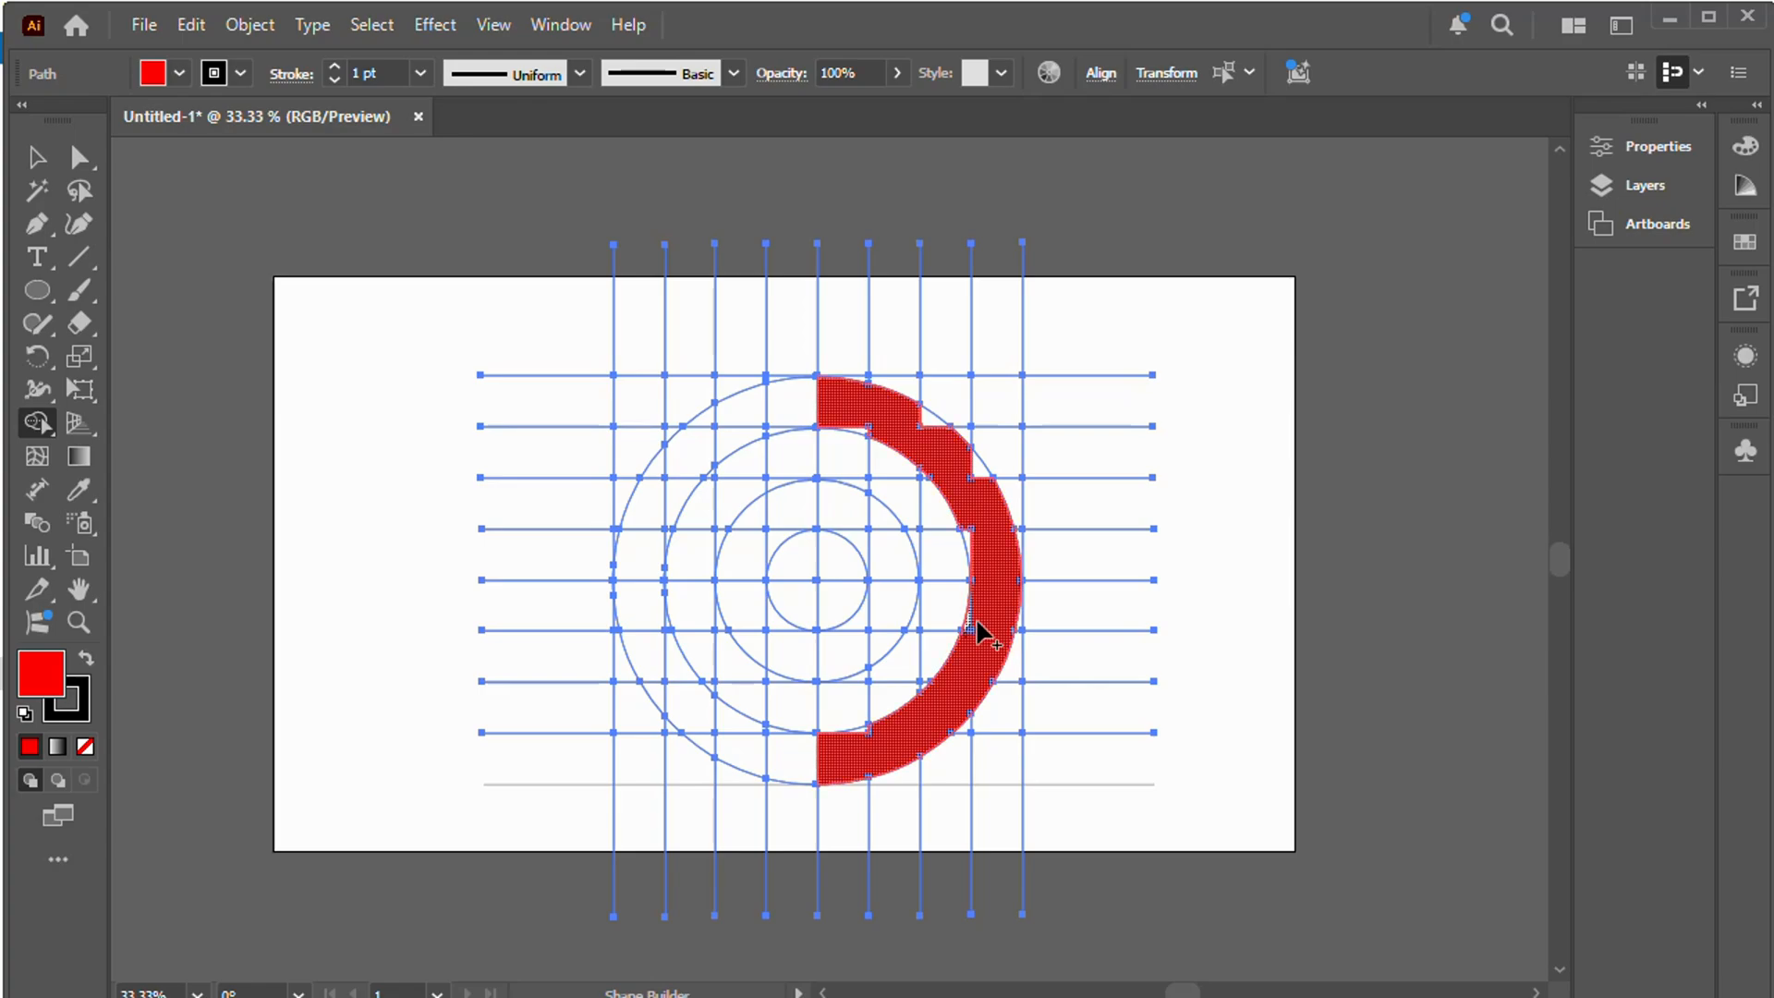
click(867, 732)
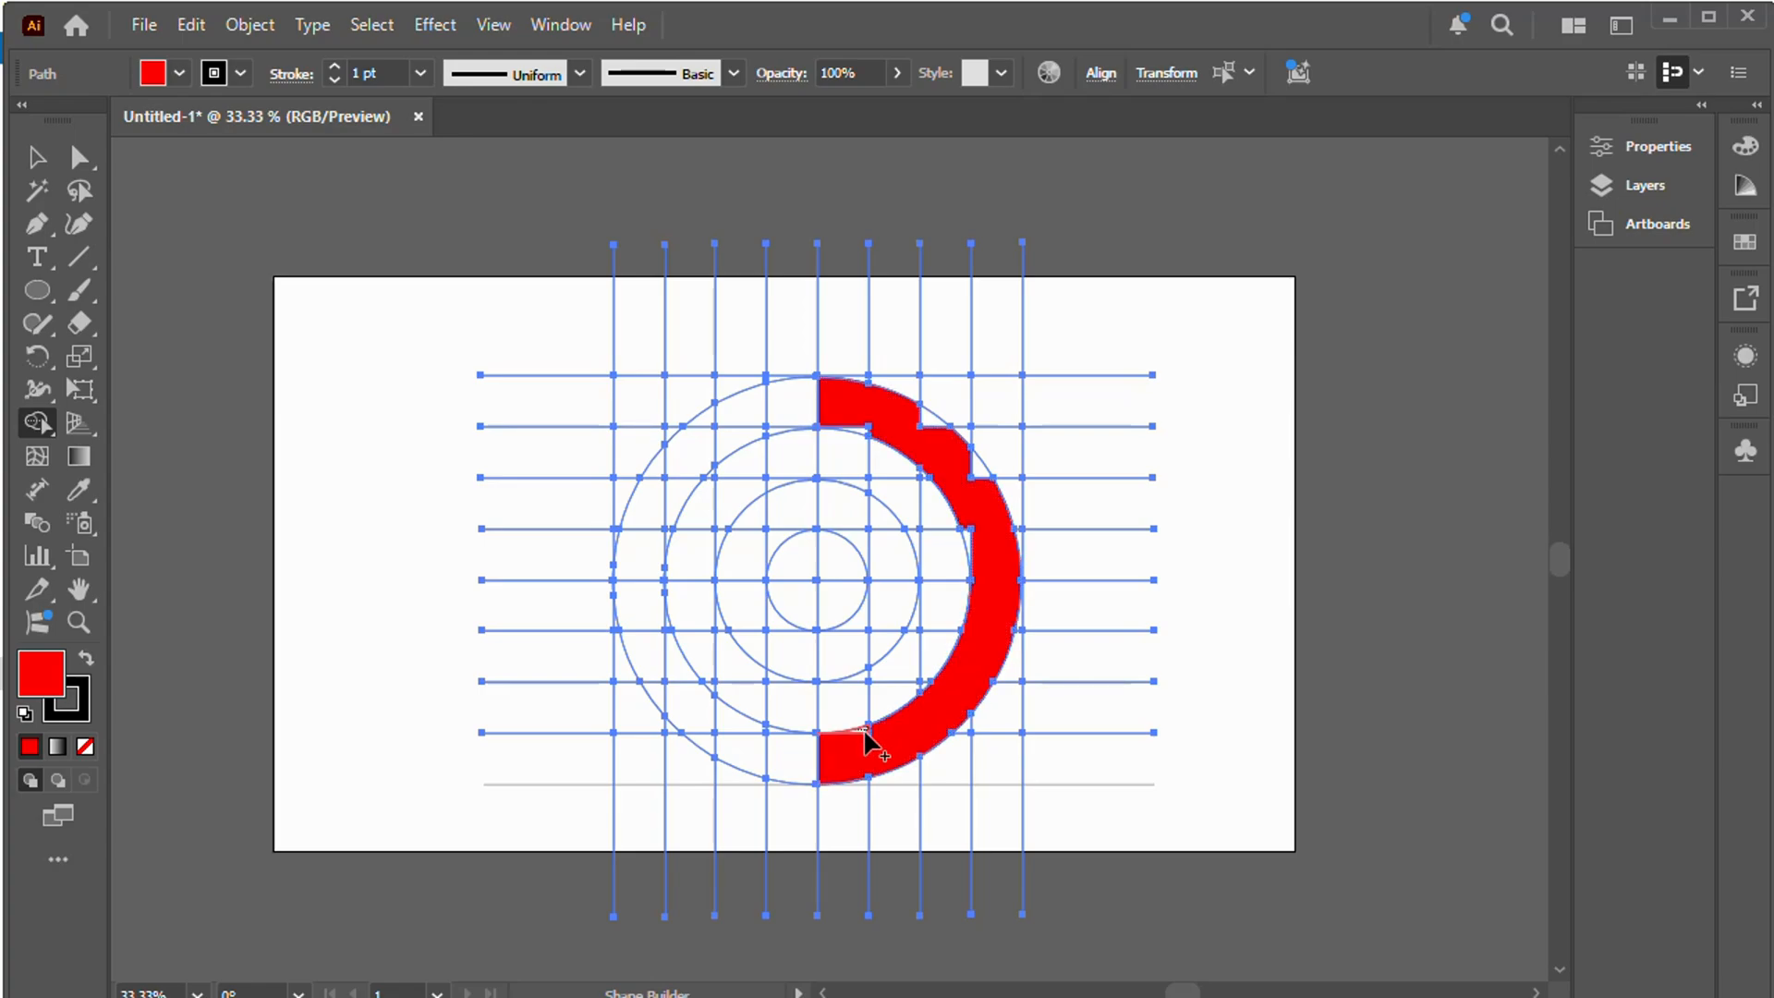
drag(999, 499, 910, 425)
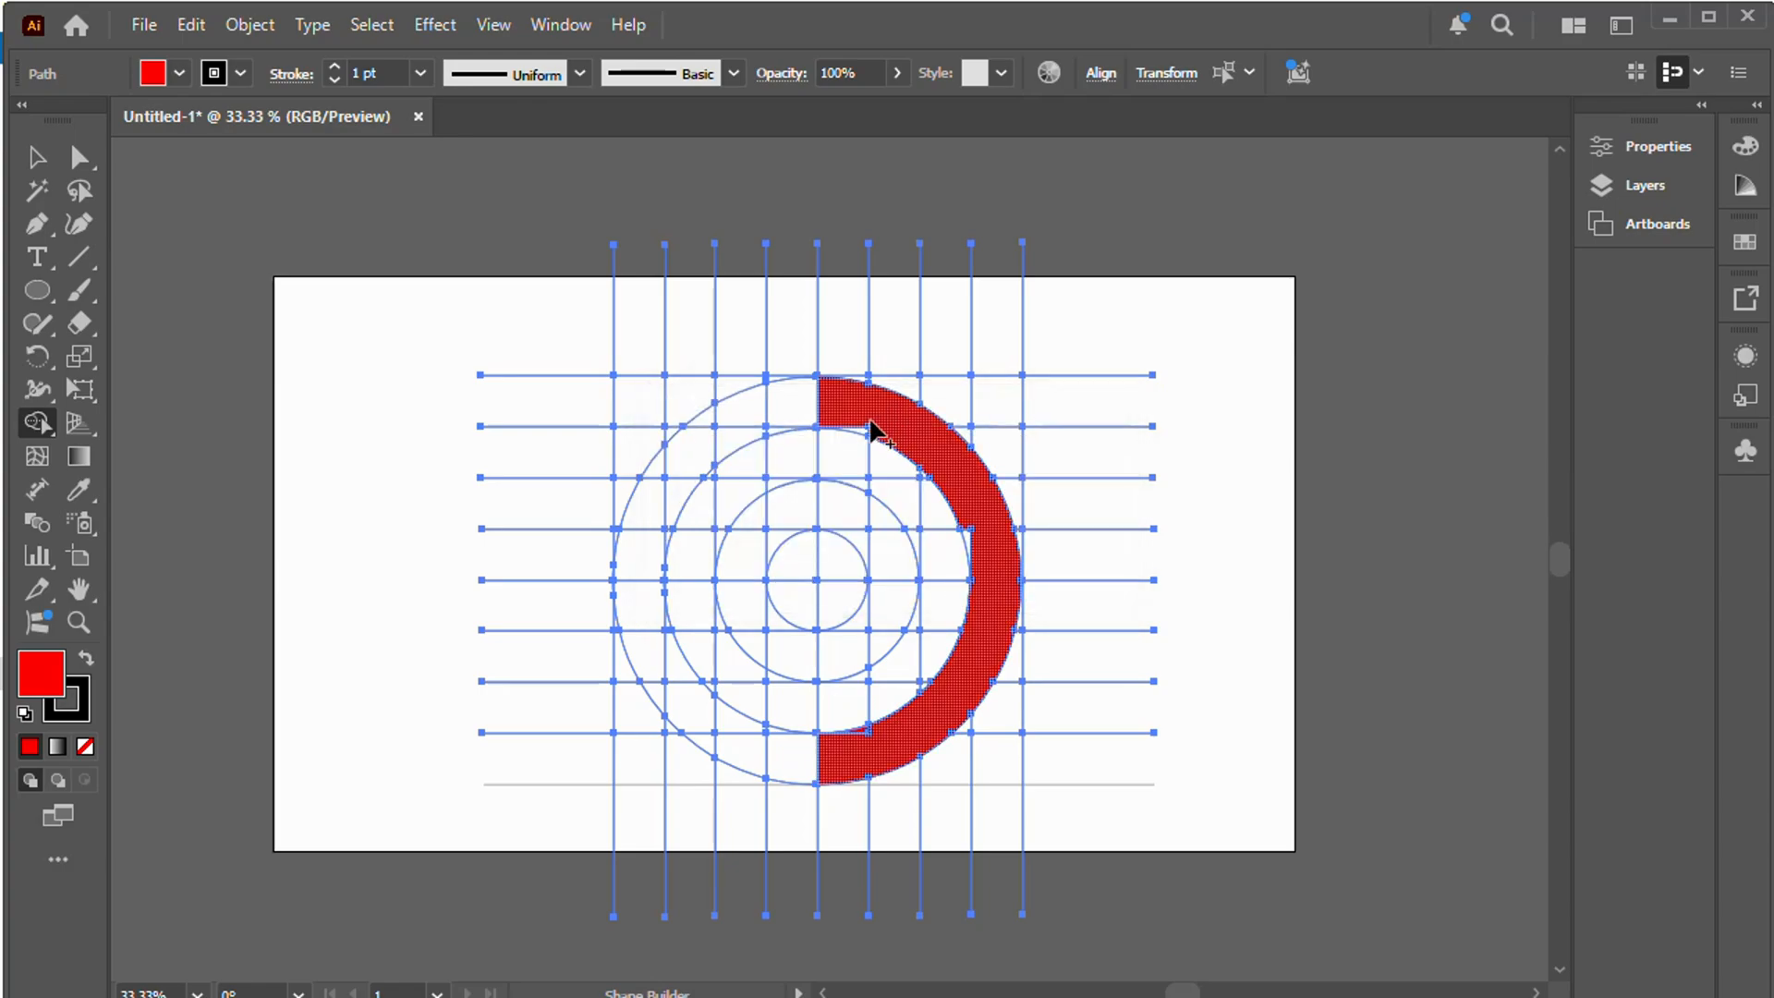
click(870, 429)
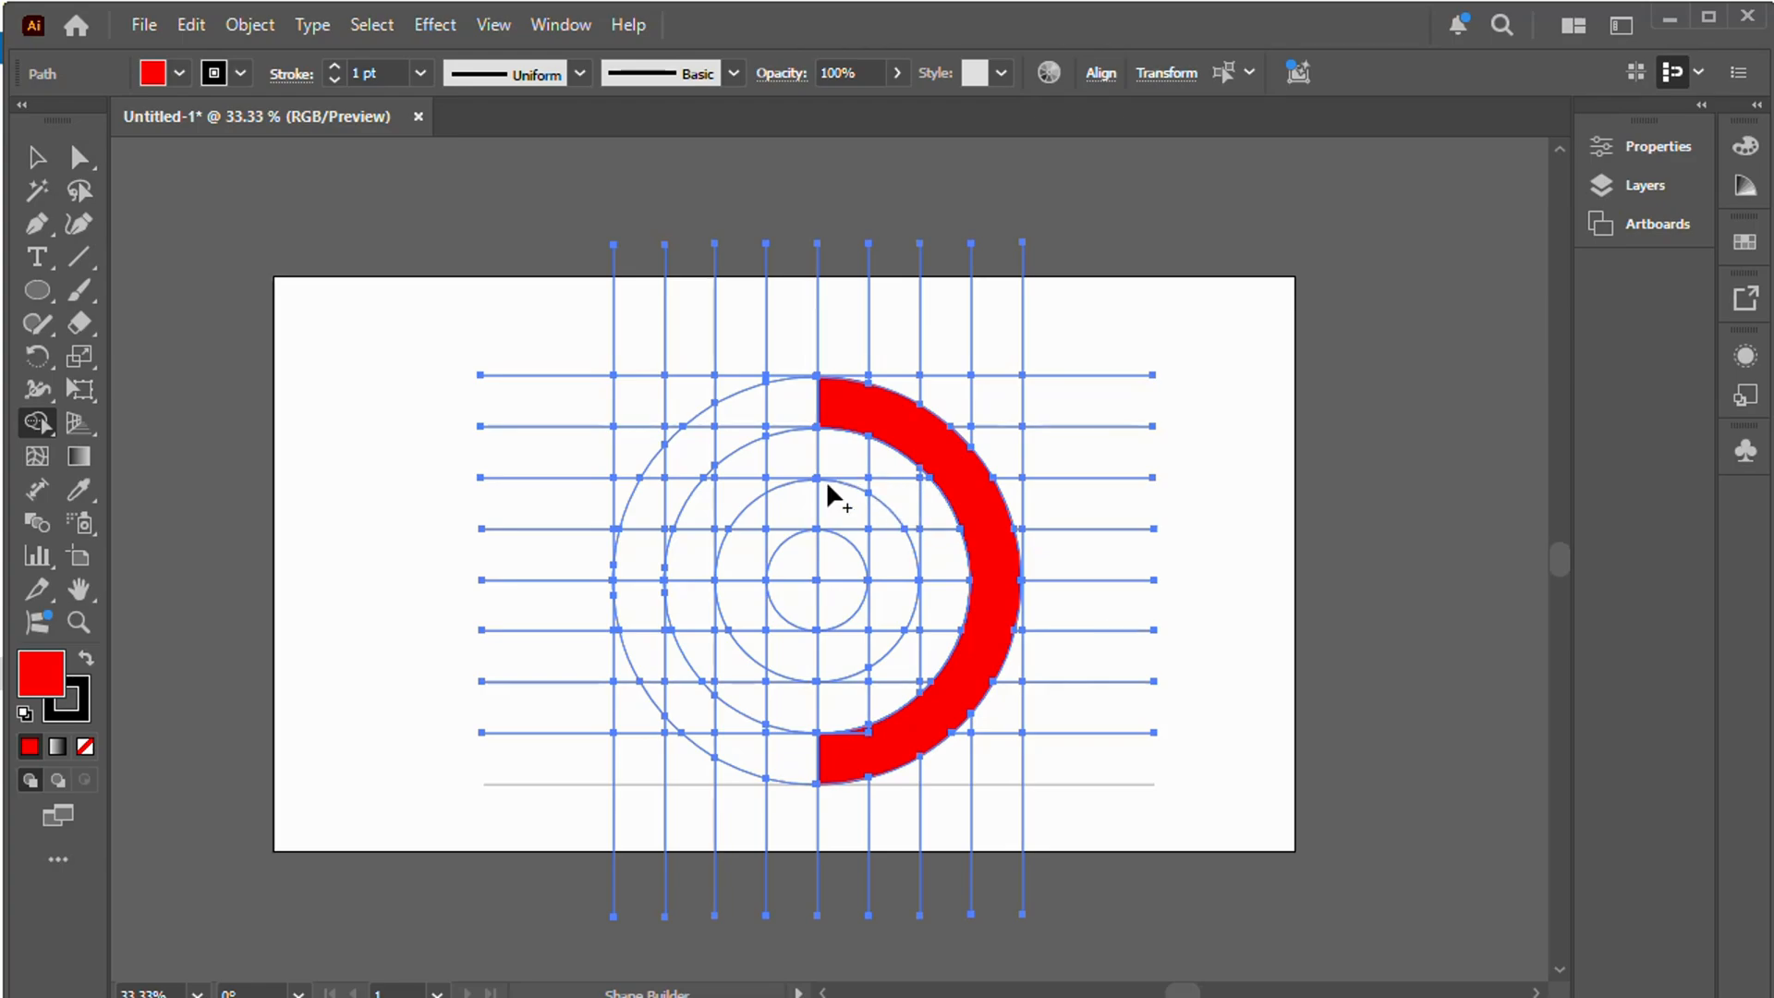
Merge the left half of the second-largest ring, including its leftover edge slivers, into one red shape with Shape Builder
mouse_move(796, 463)
mouse_down()
mouse_move(705, 558)
mouse_move(714, 638)
mouse_move(752, 692)
mouse_move(790, 708)
mouse_up()
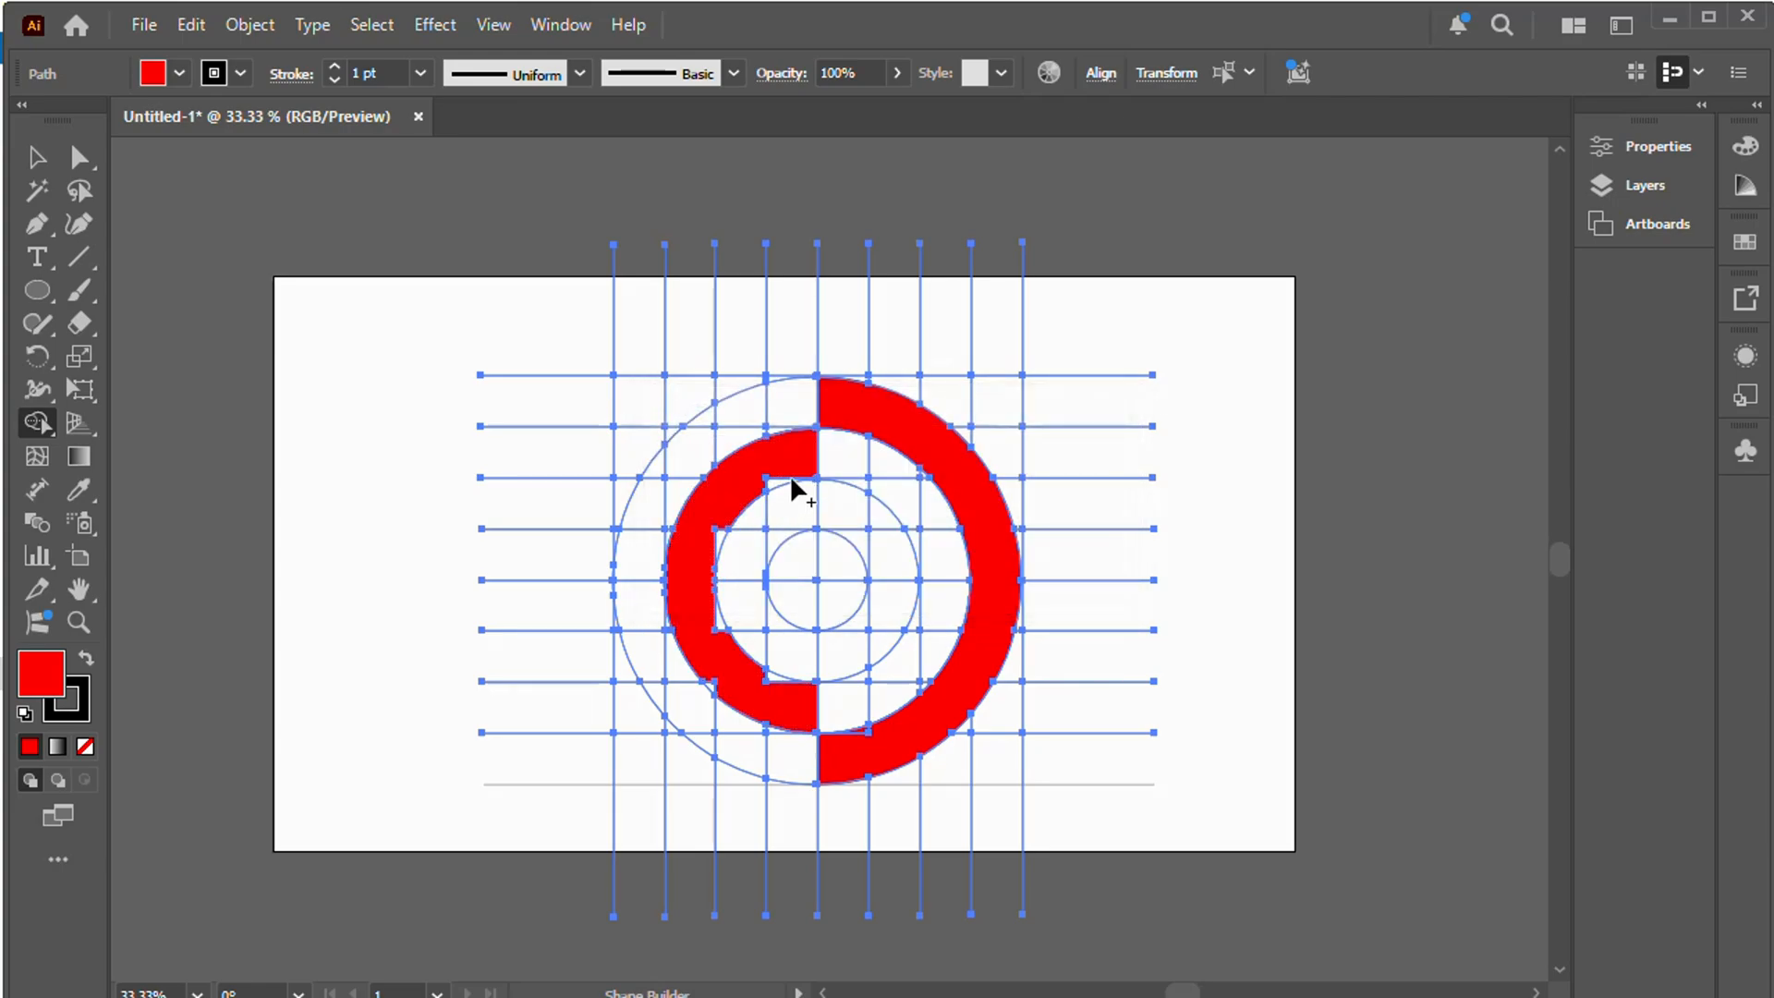
drag(751, 484, 784, 471)
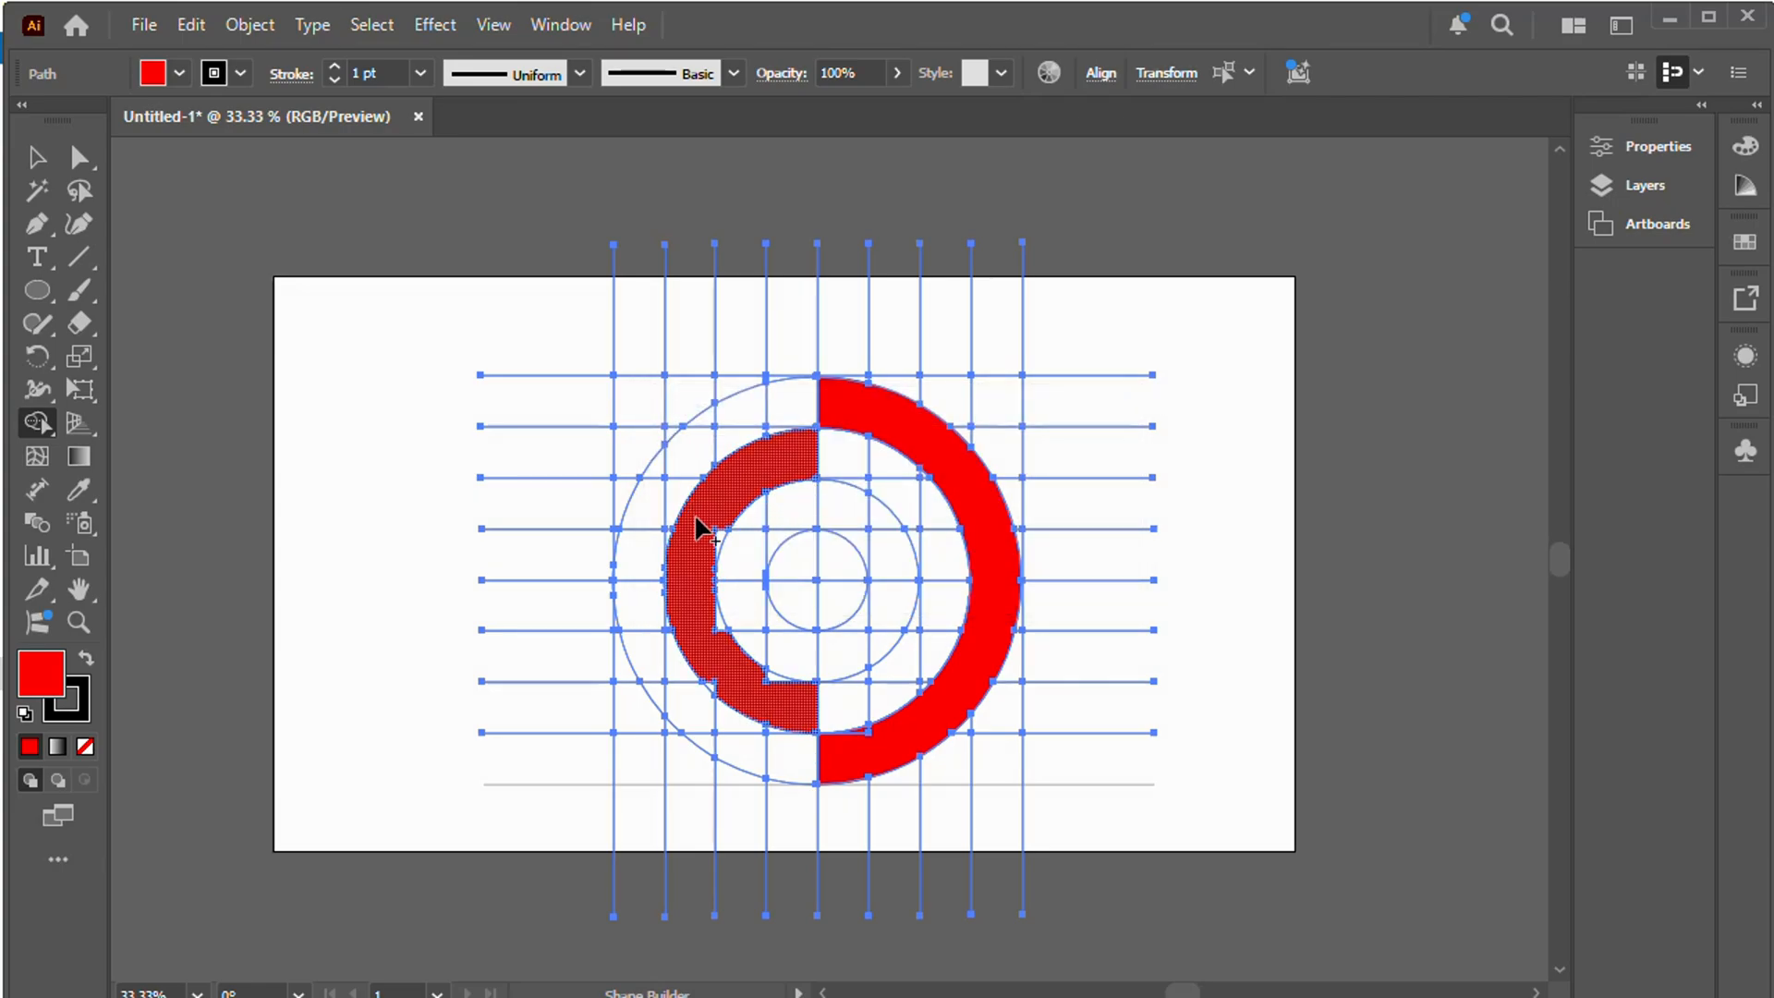
drag(702, 537, 717, 534)
mouse_move(712, 641)
mouse_down()
mouse_move(717, 627)
mouse_move(723, 704)
mouse_move(713, 689)
mouse_move(783, 692)
mouse_up()
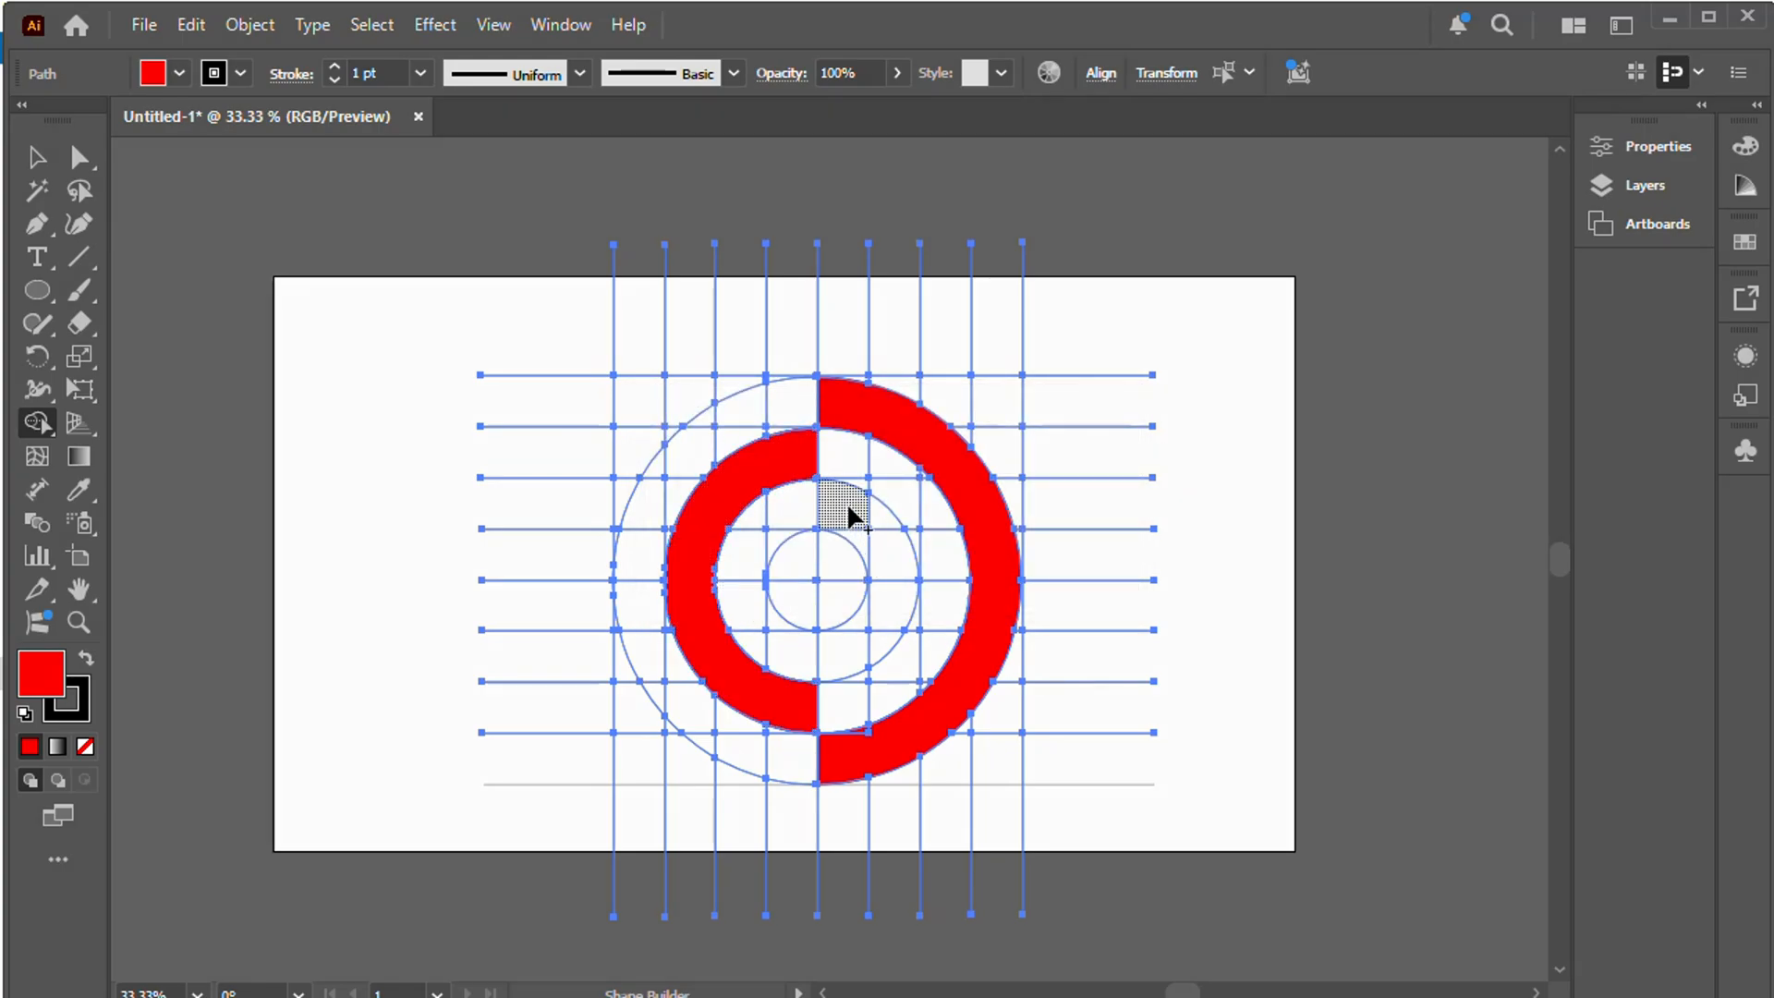
Merge the right half of the next inner ring and the left half of the innermost circle into red shapes with Shape Builder
mouse_move(851, 514)
mouse_down()
mouse_move(887, 567)
mouse_move(890, 622)
mouse_move(865, 651)
mouse_up()
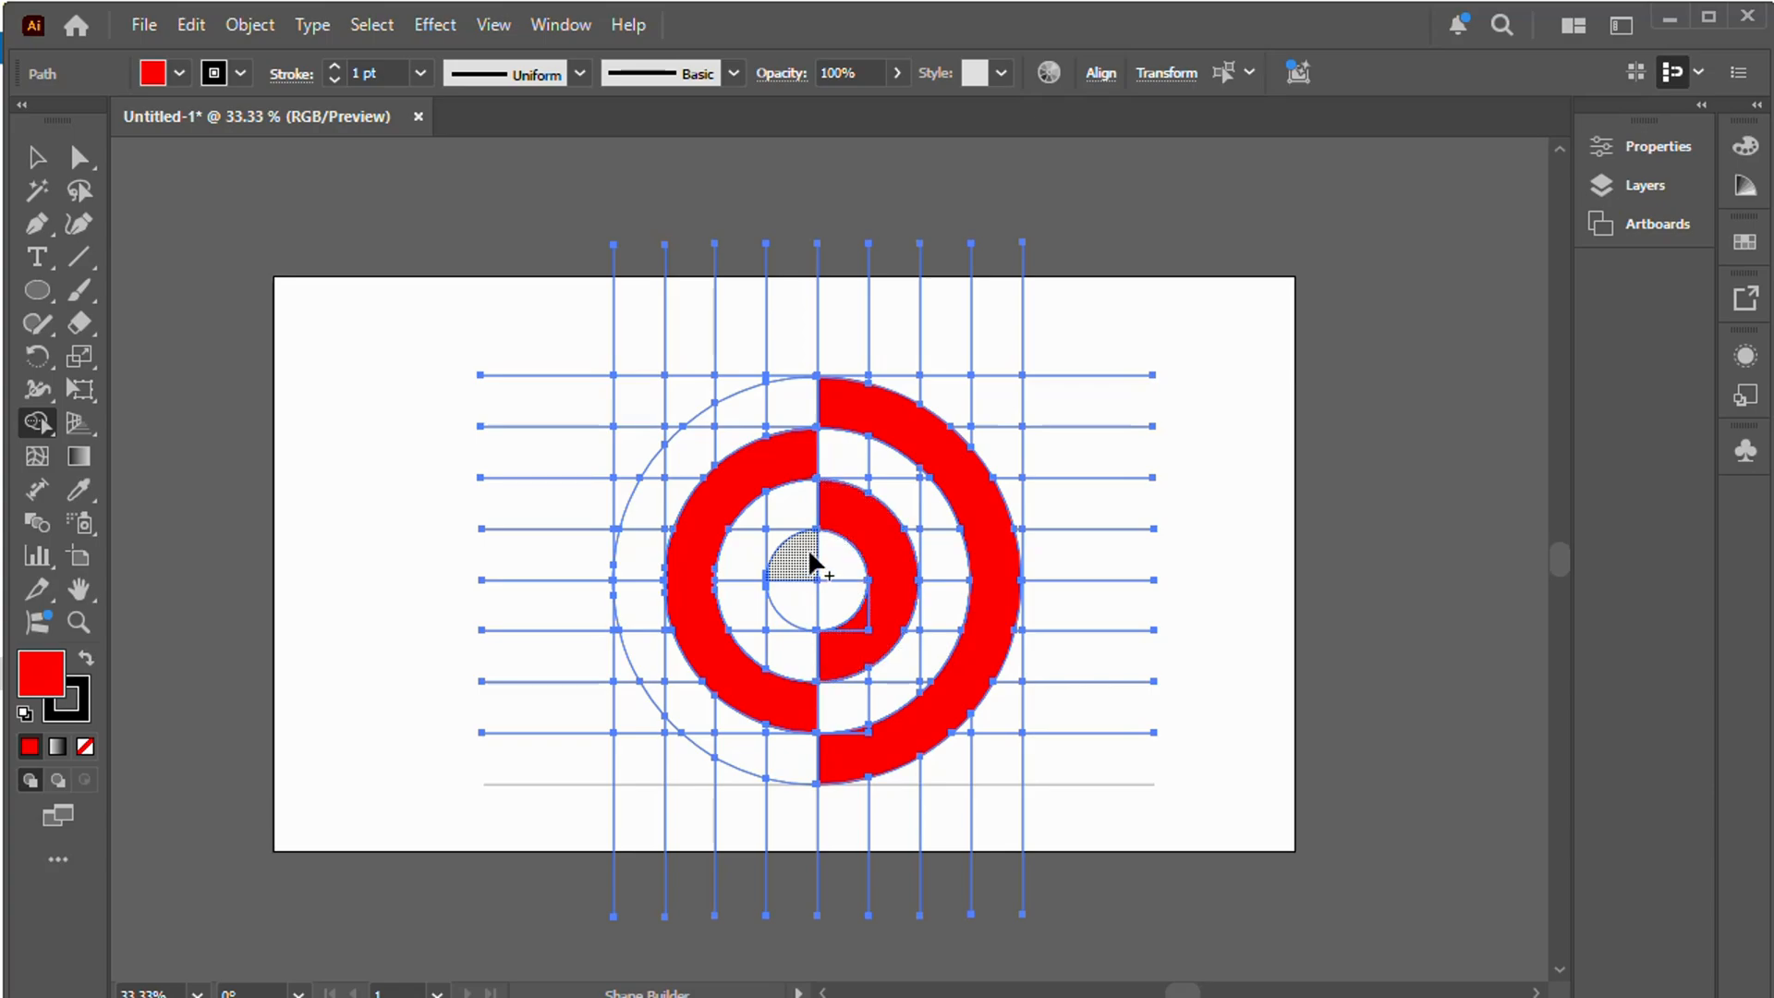
drag(808, 559, 800, 602)
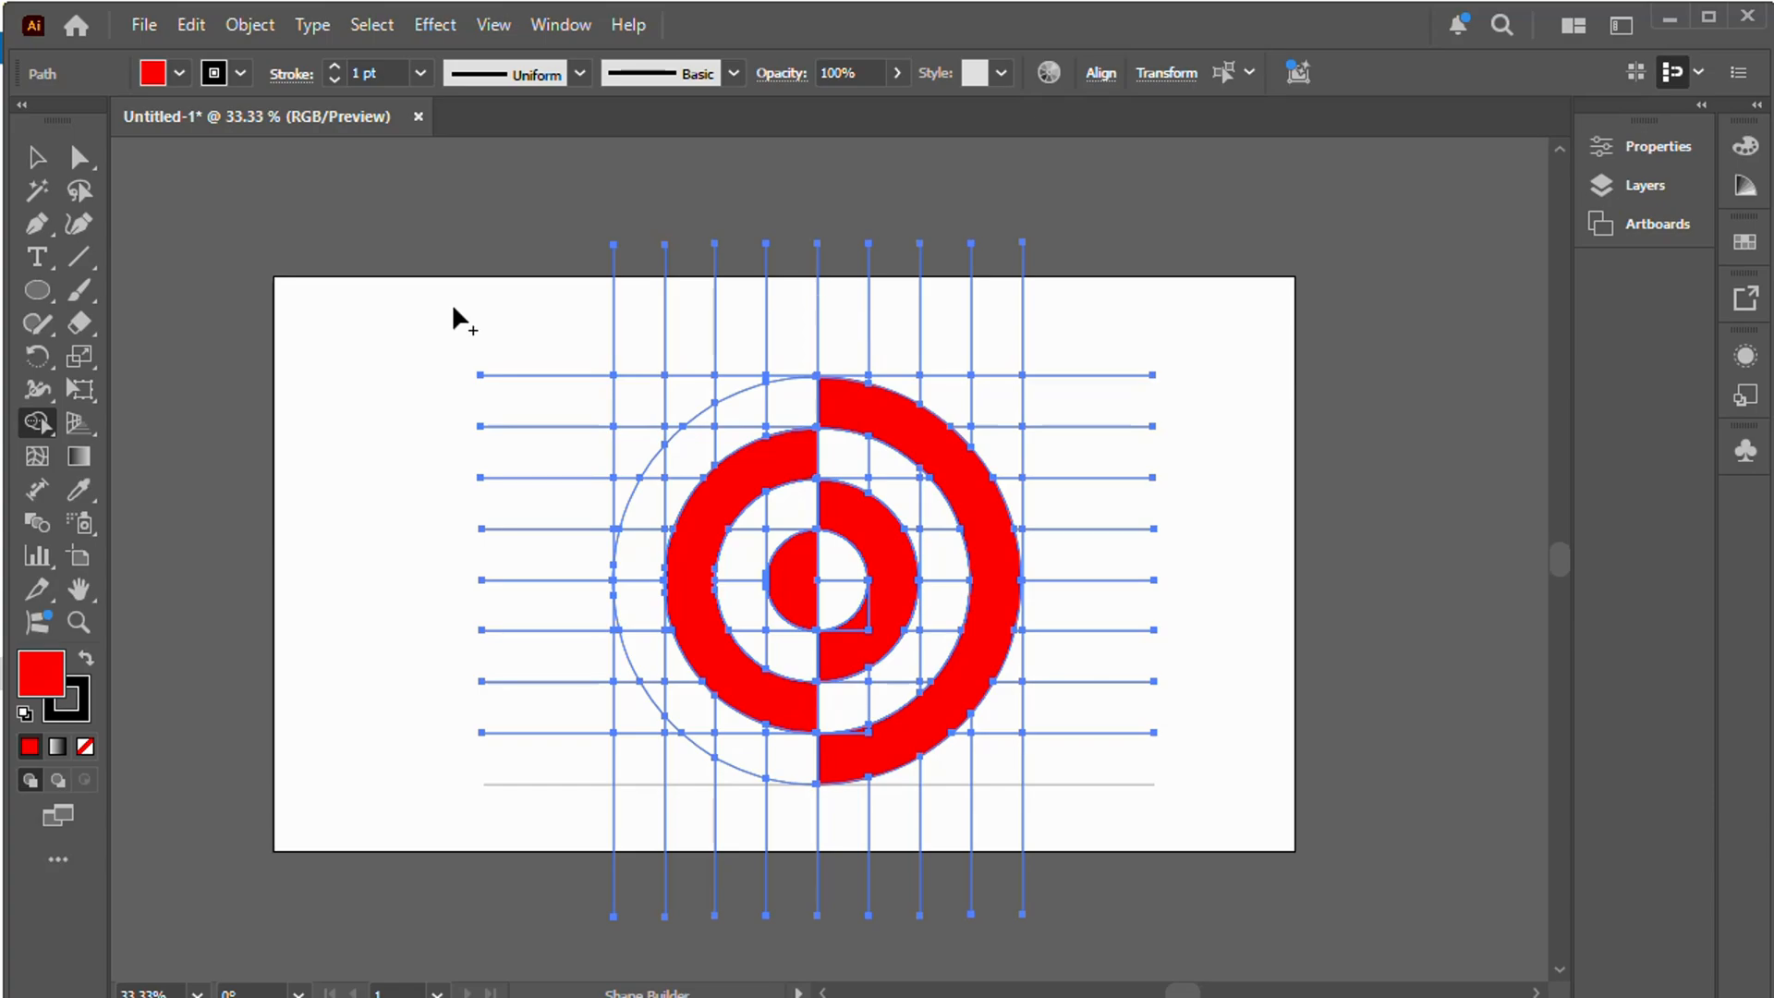
key(v)
click(356, 318)
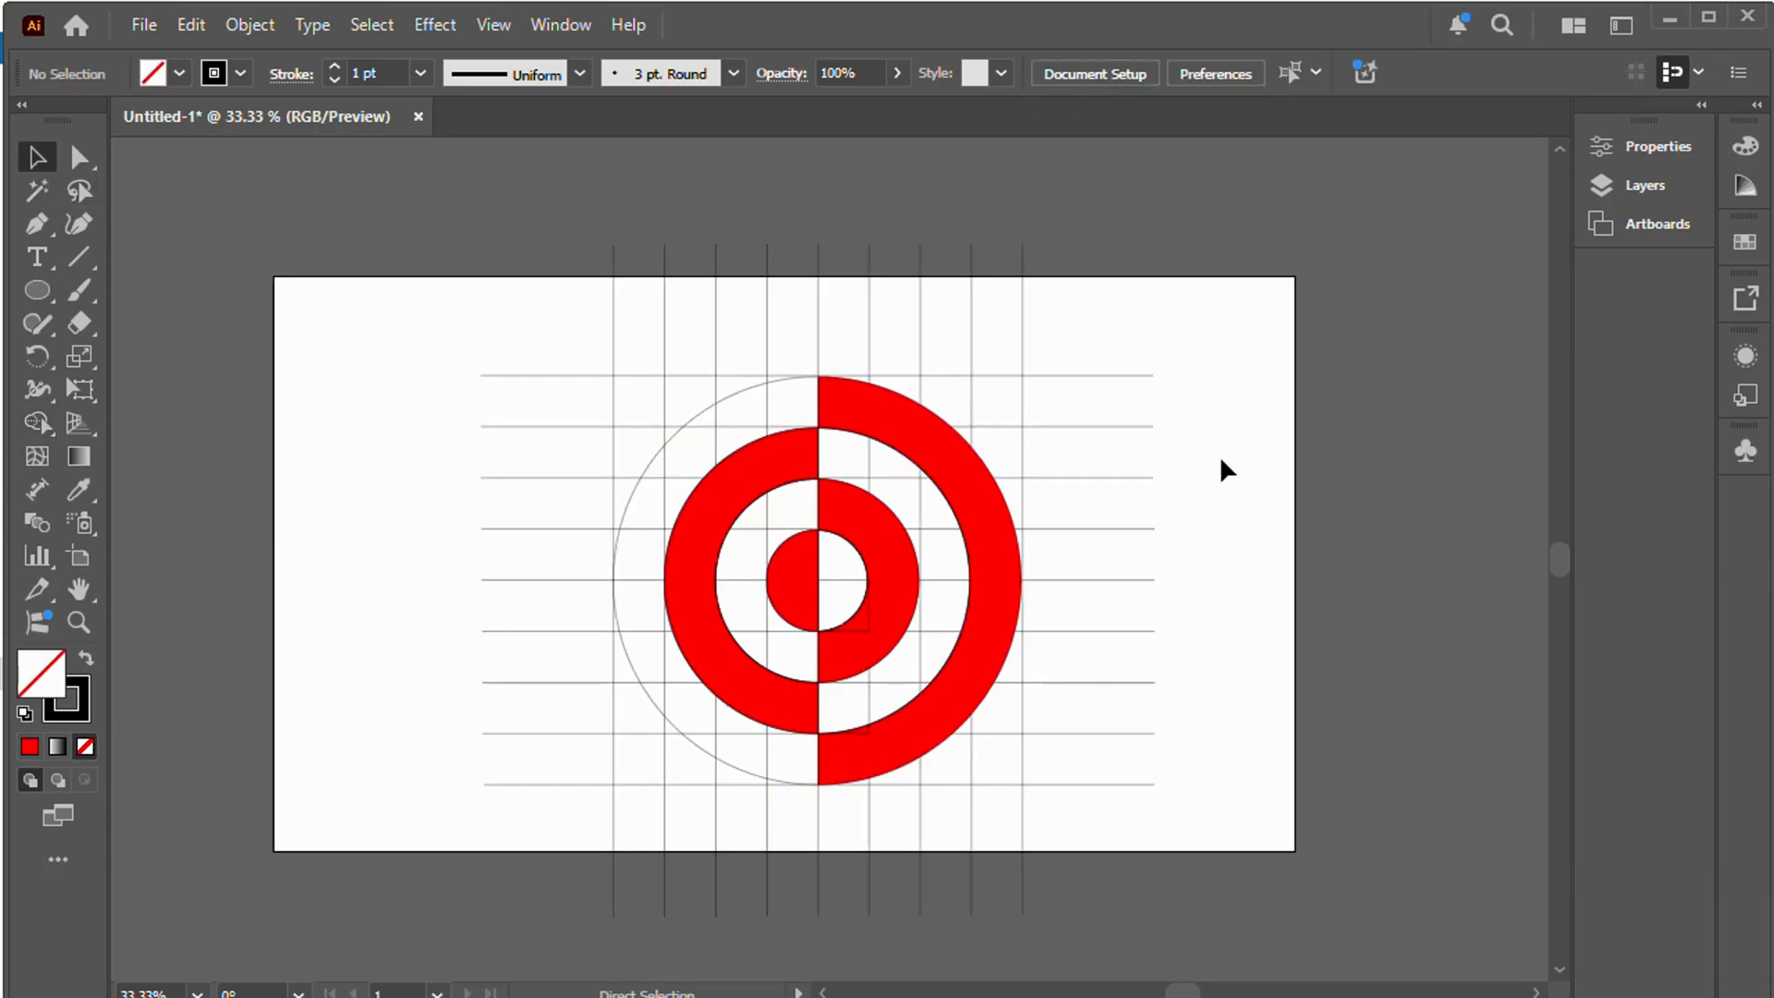
Select all unfilled grid lines and circle outlines with the Magic Wand and delete them, keeping the red shapes
key(ctrl+a)
click(38, 194)
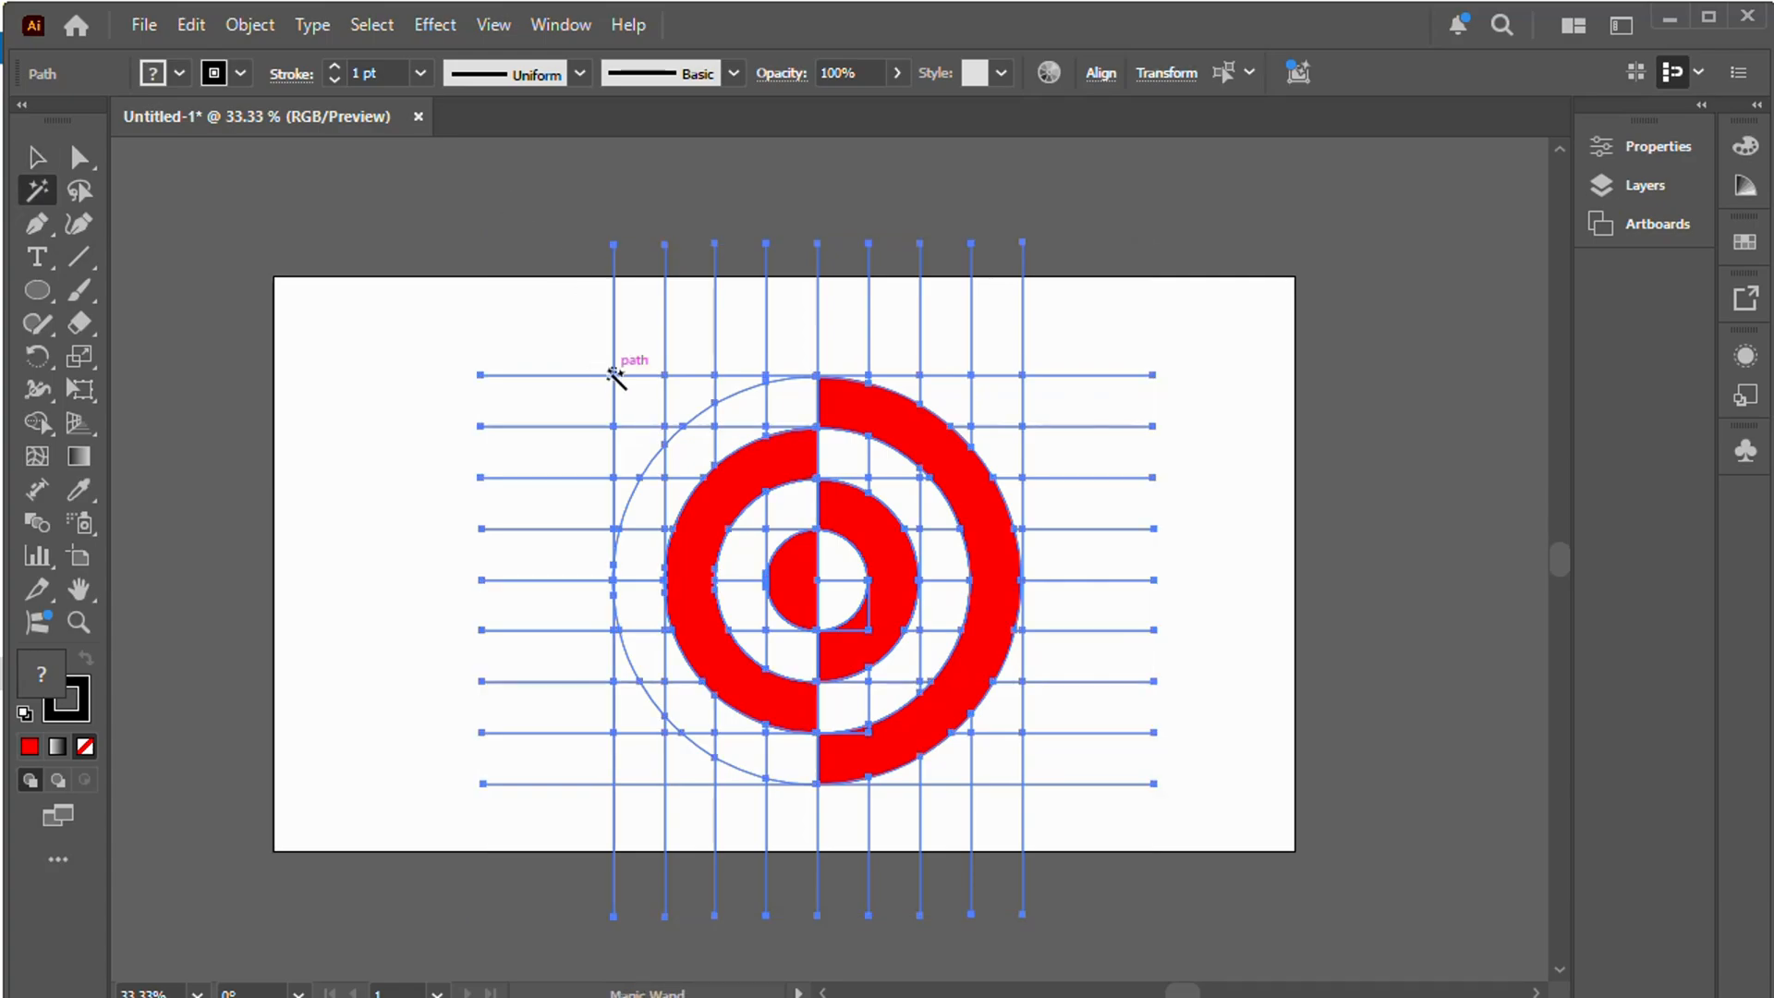
click(615, 376)
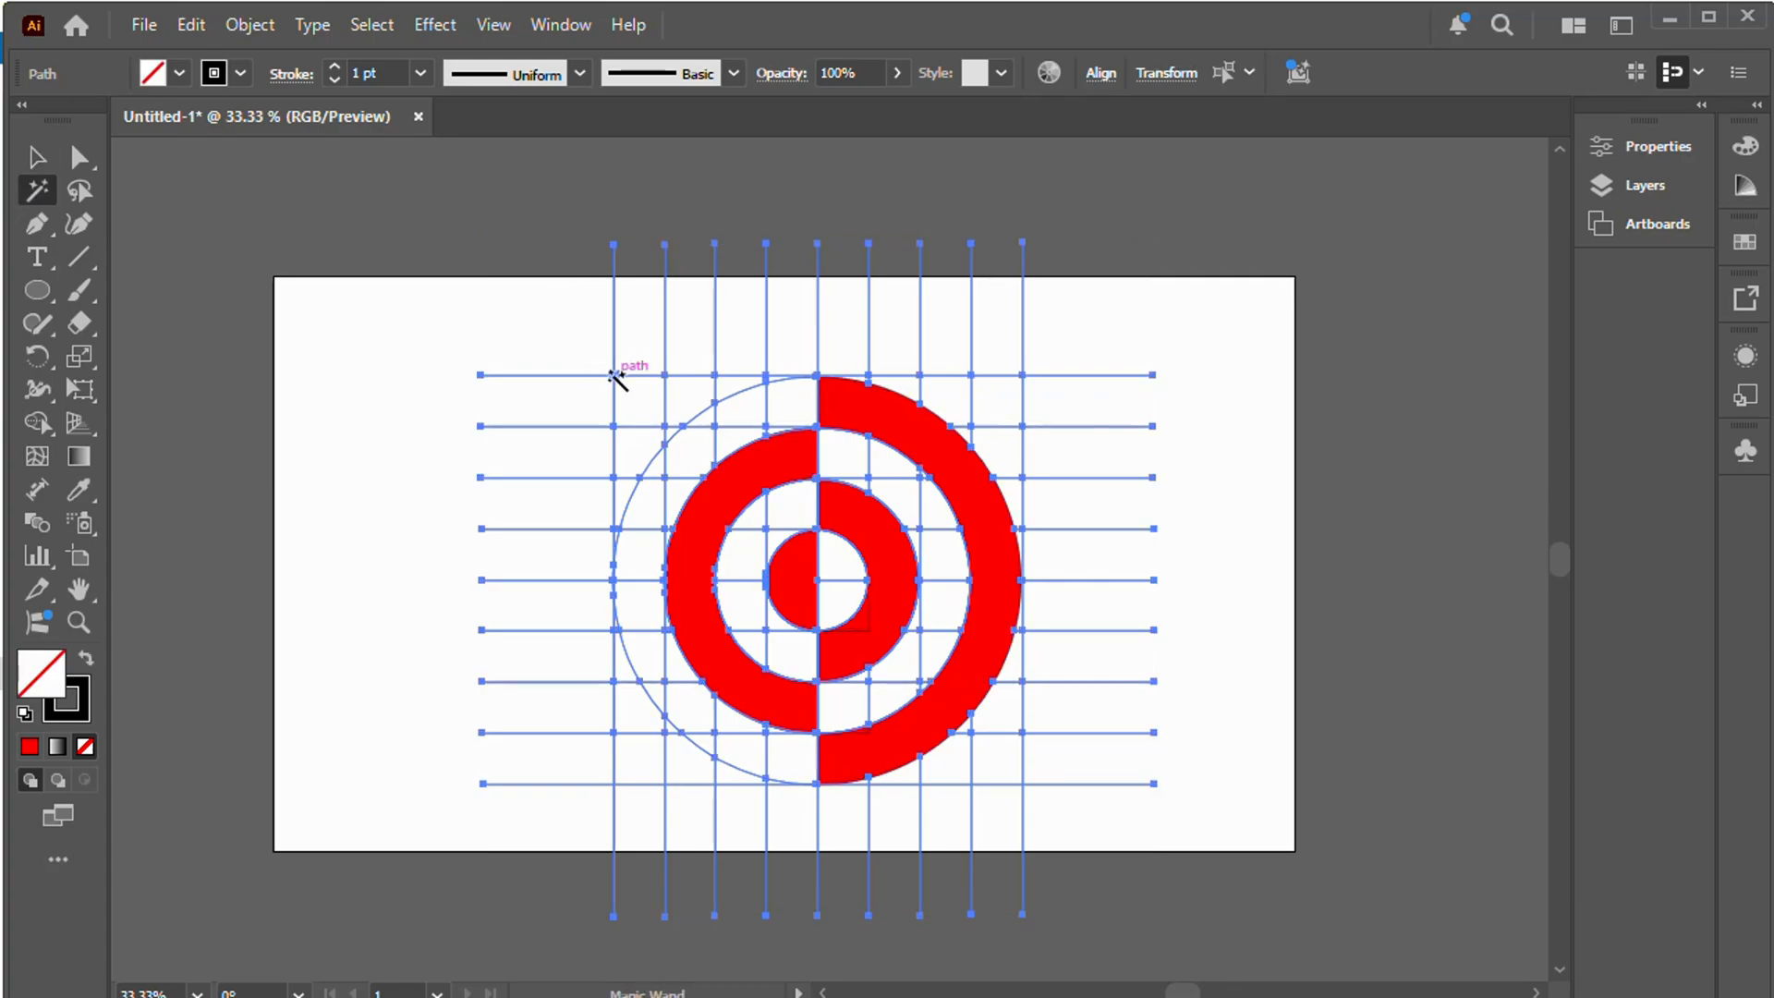
key(Delete)
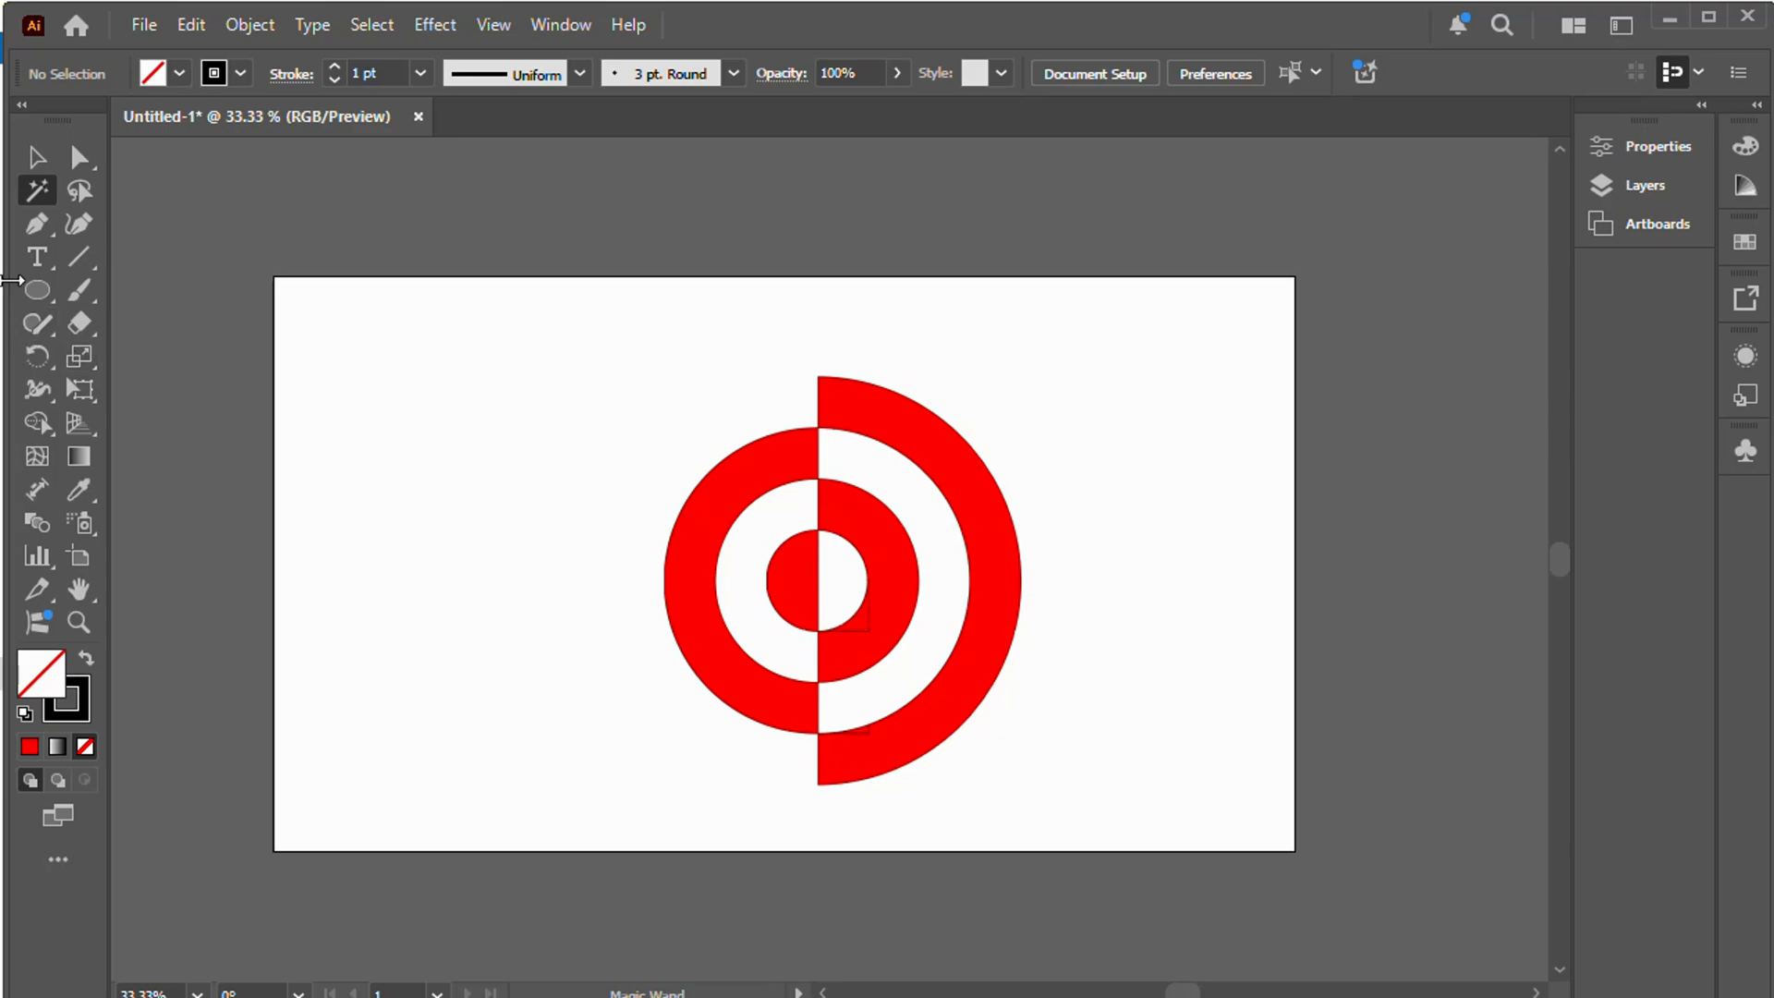
Select all the red shapes and merge the leftover corner fragment into the inner right half ring with Shape Builder
click(37, 157)
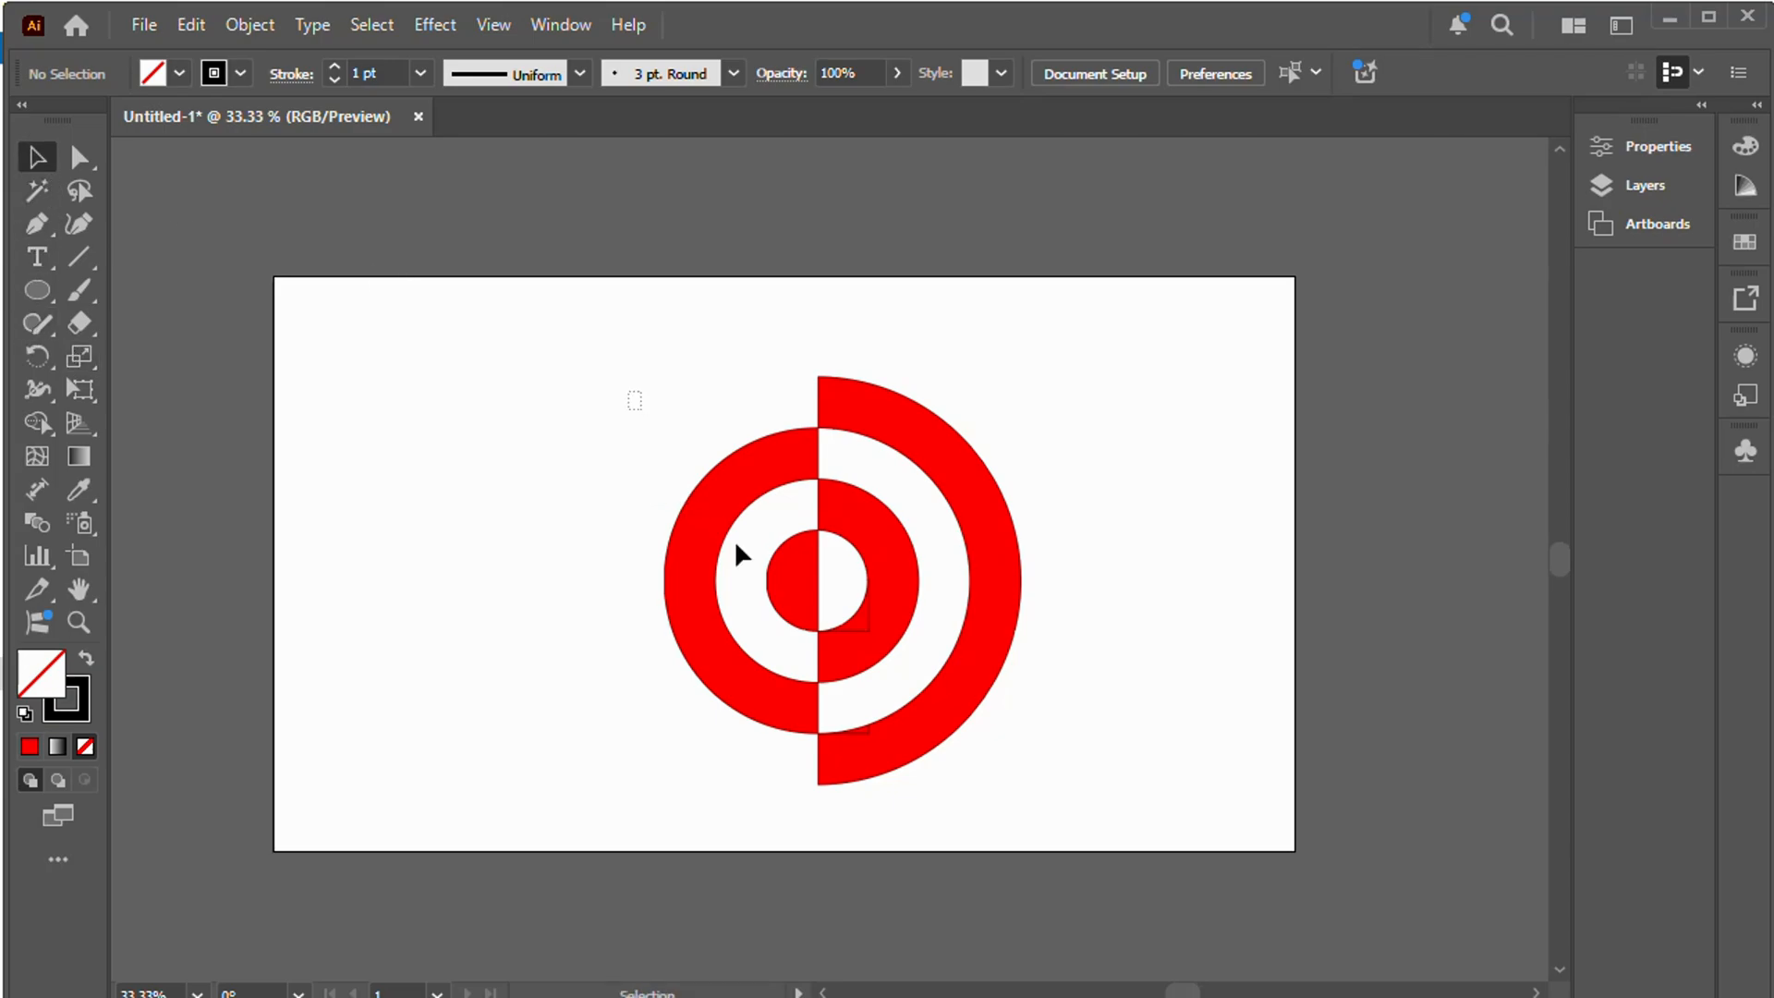
drag(736, 552, 1132, 836)
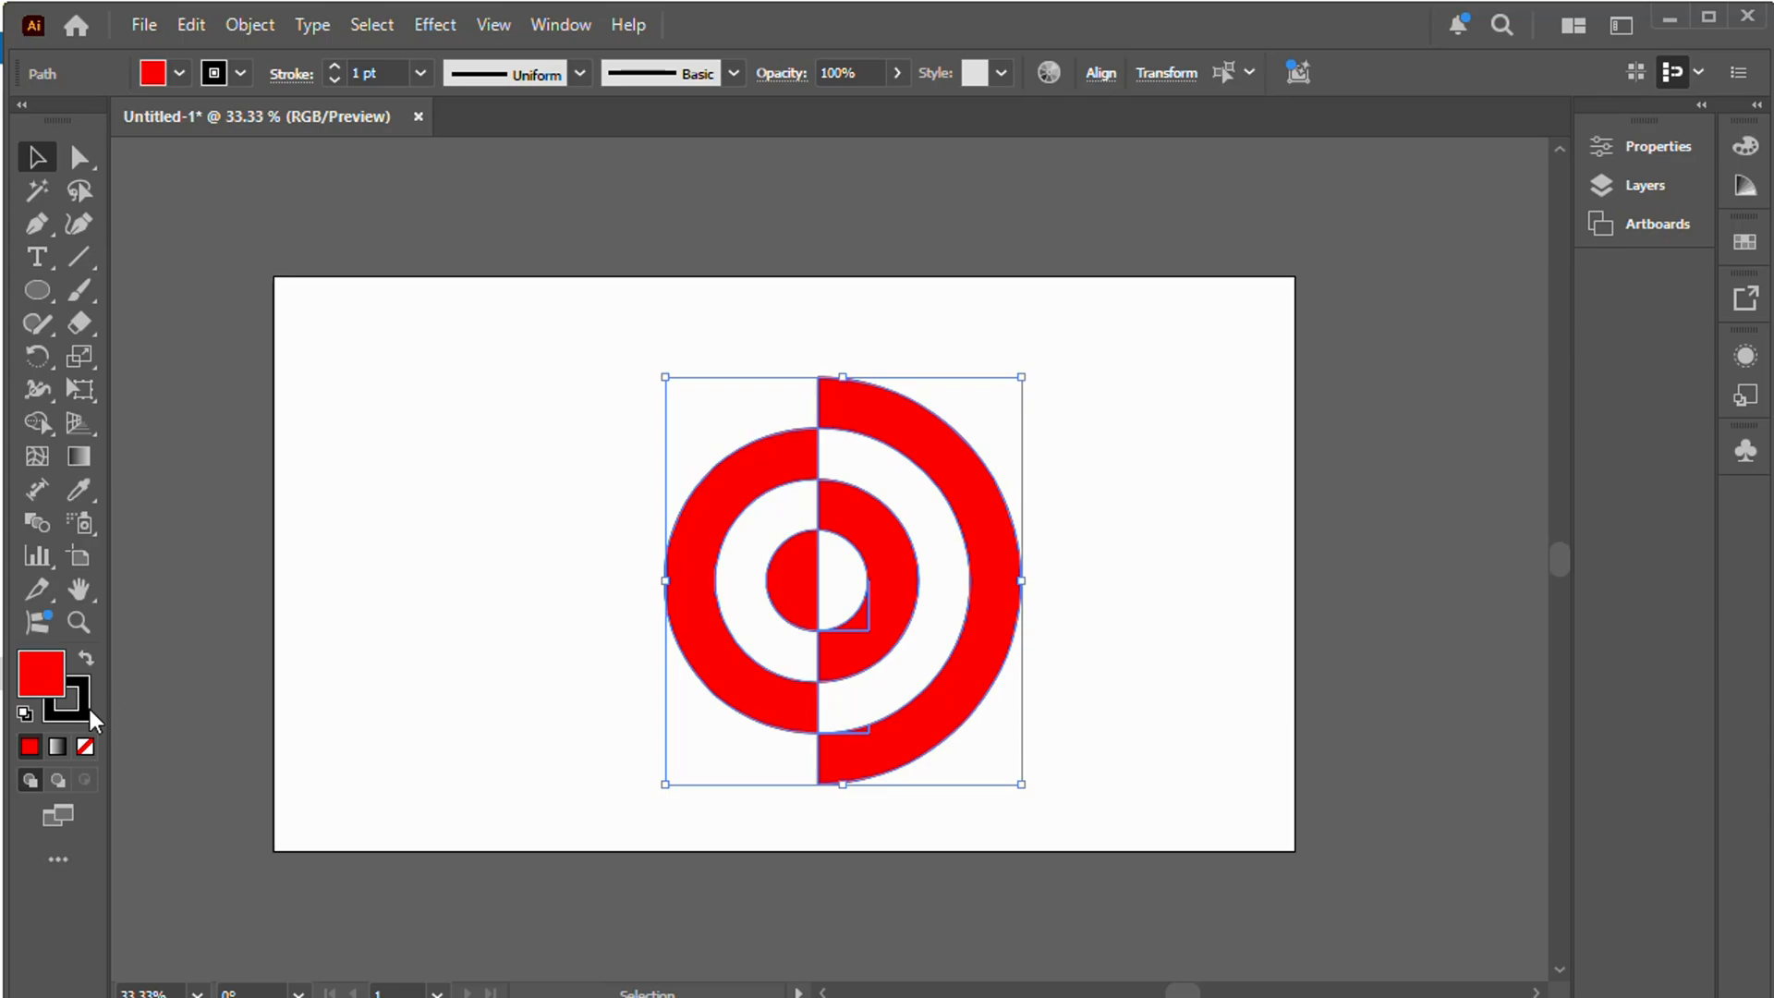
click(37, 423)
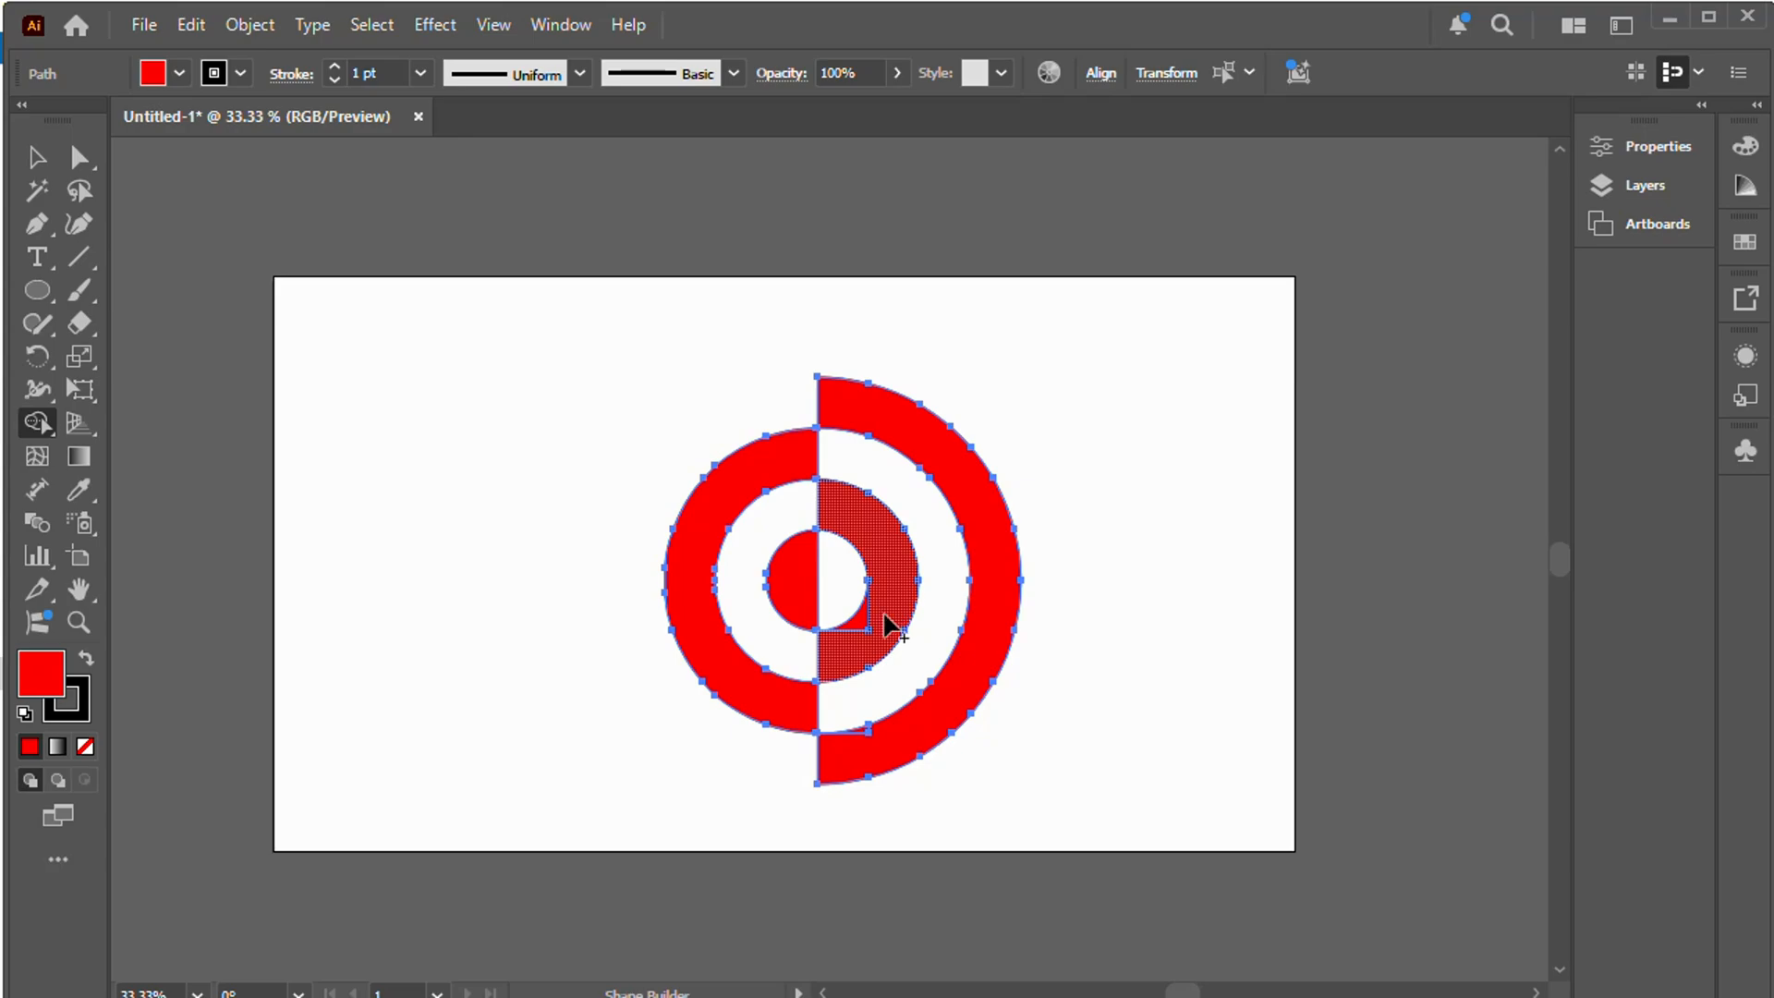
drag(870, 629, 863, 645)
Remove the black stroke from all the red half rings, setting it to none, and deselect them
click(19, 164)
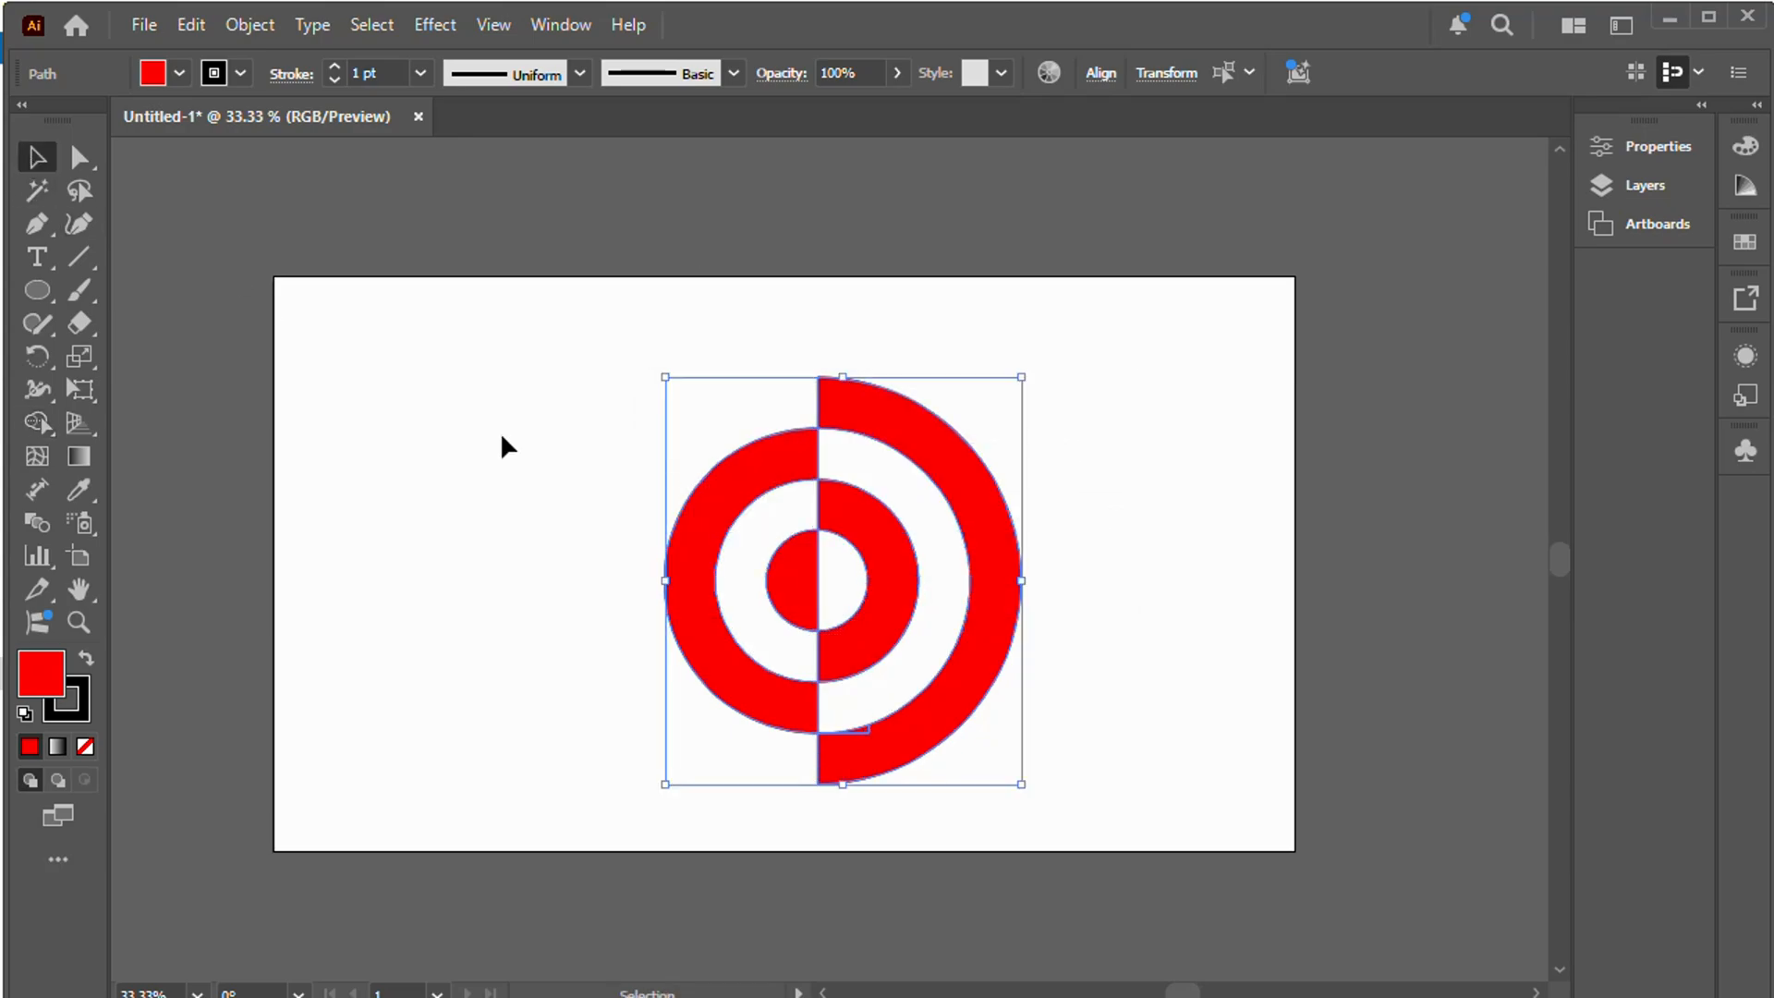
click(586, 406)
click(930, 734)
click(75, 715)
click(87, 739)
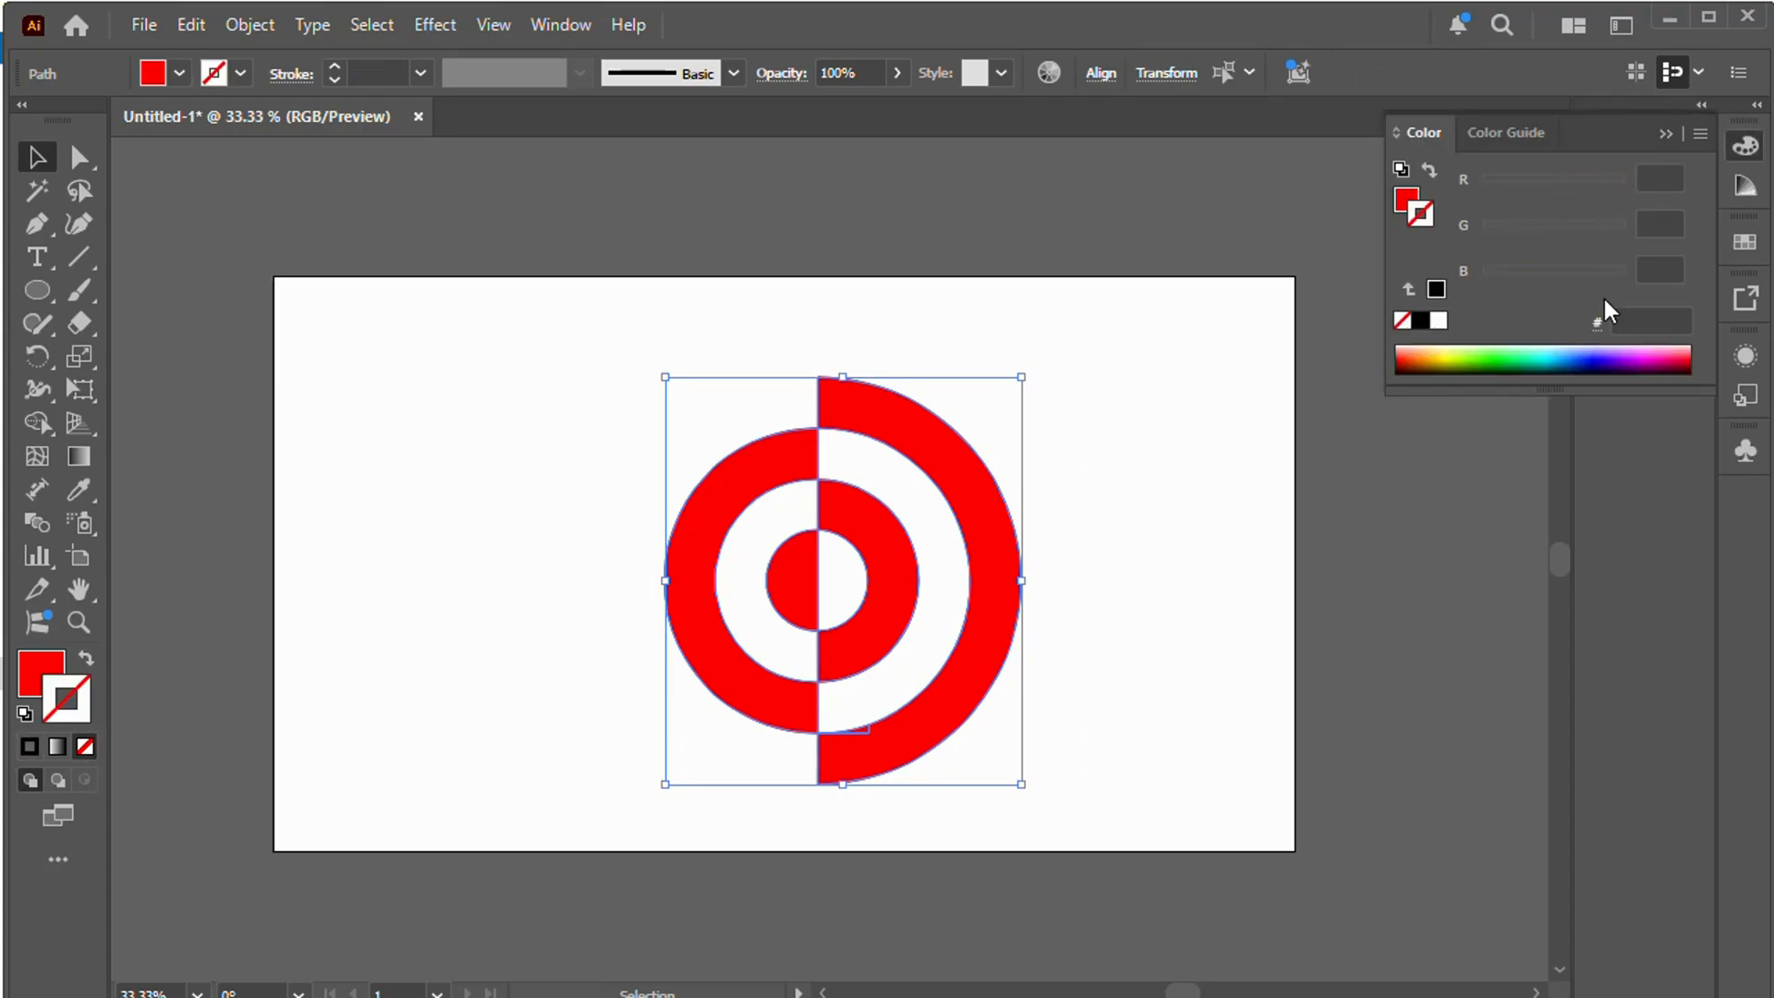
click(1664, 135)
click(1245, 551)
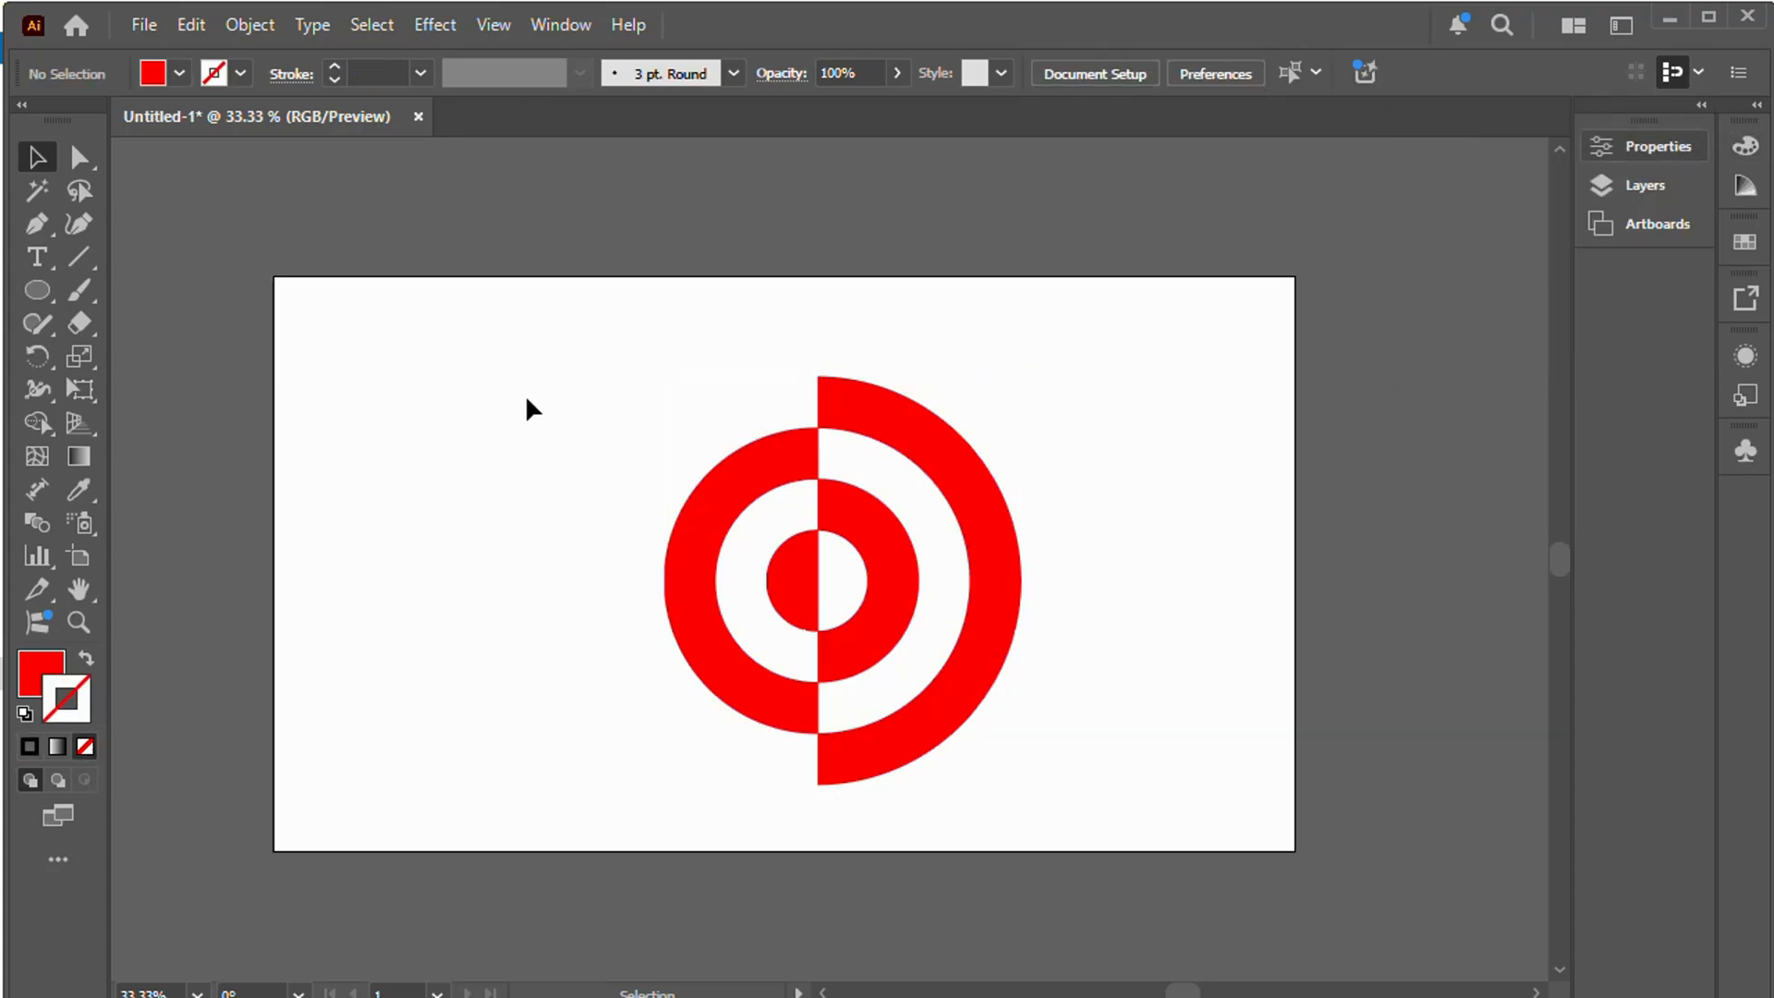
Apply a Stylize drop shadow effect to all the red half rings, deselect them and enlarge the view to 50%
drag(1031, 767, 1039, 769)
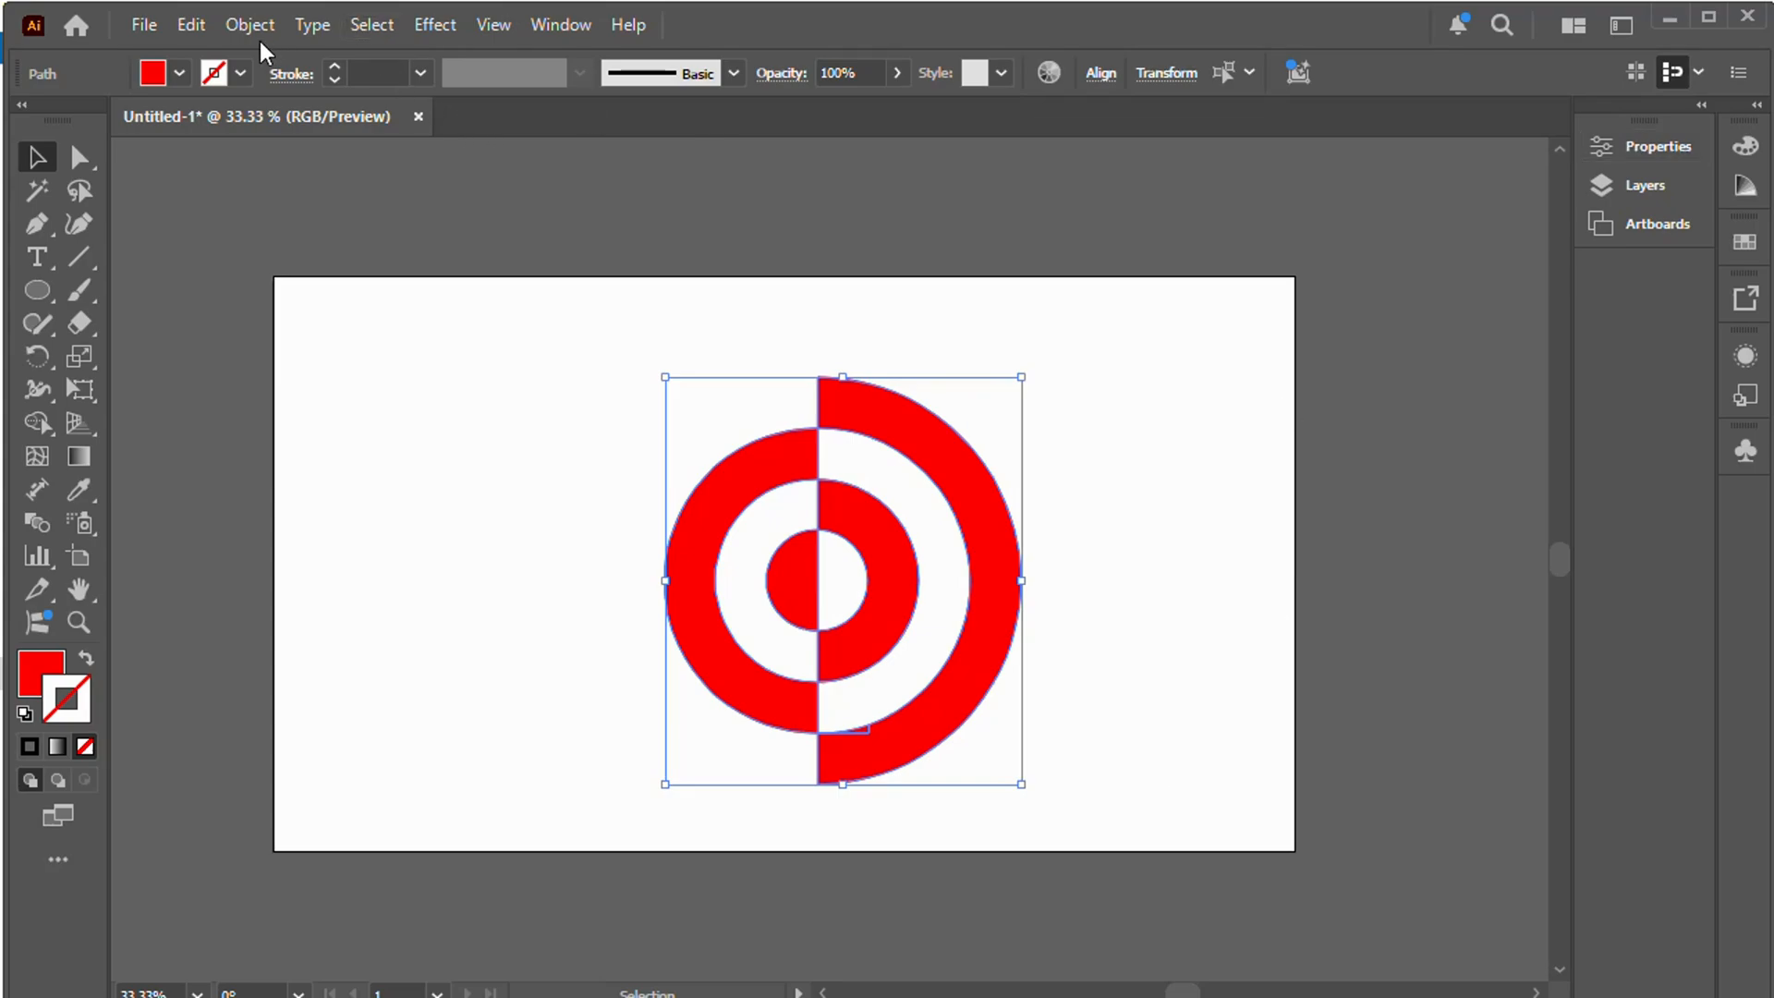
click(413, 24)
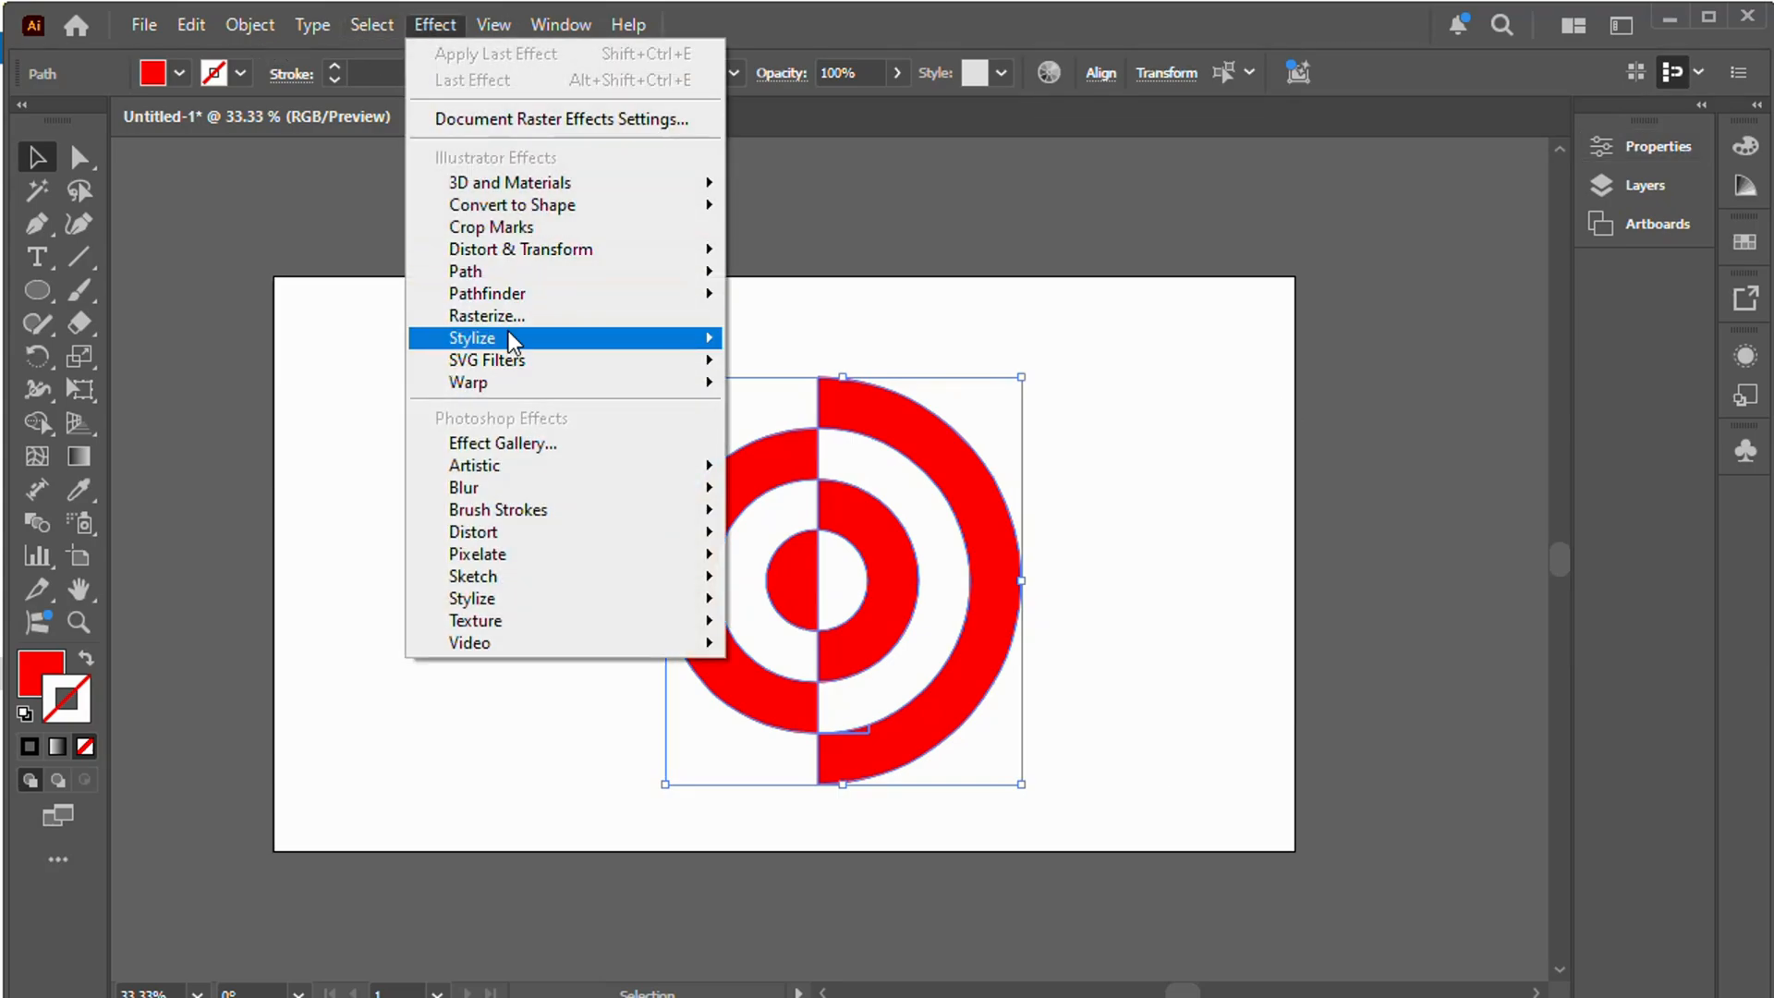
mouse_move(653, 355)
click(818, 345)
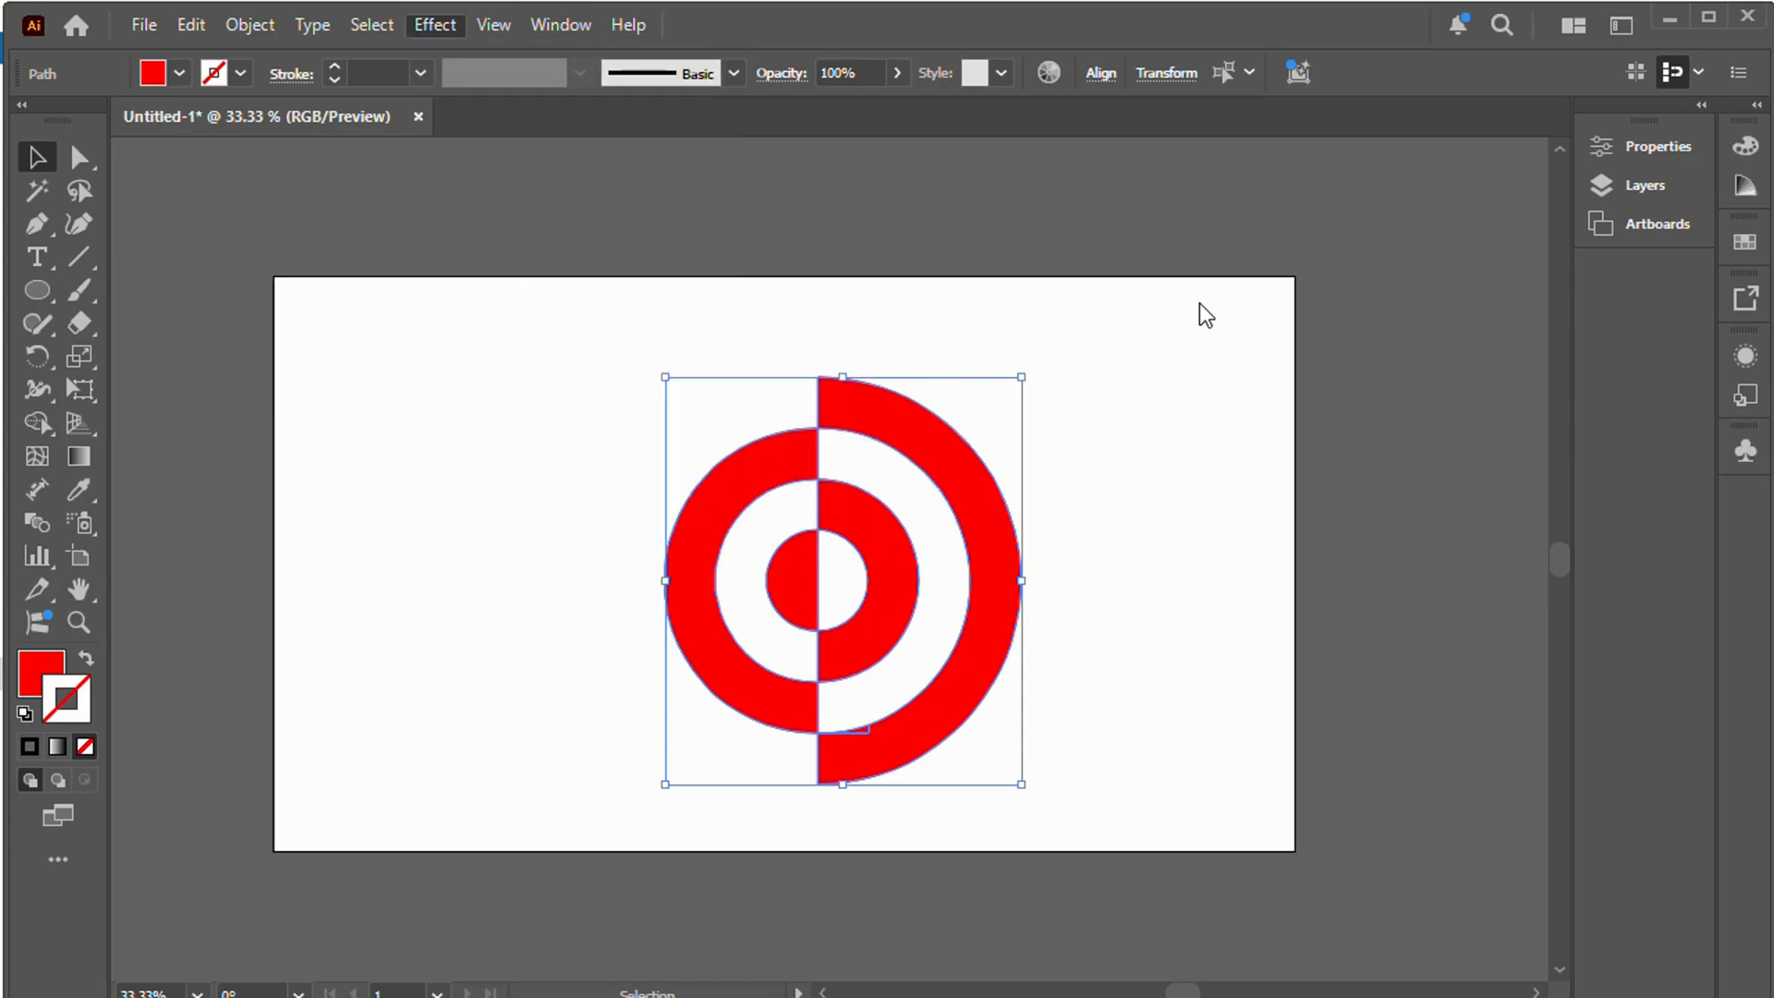
click(738, 628)
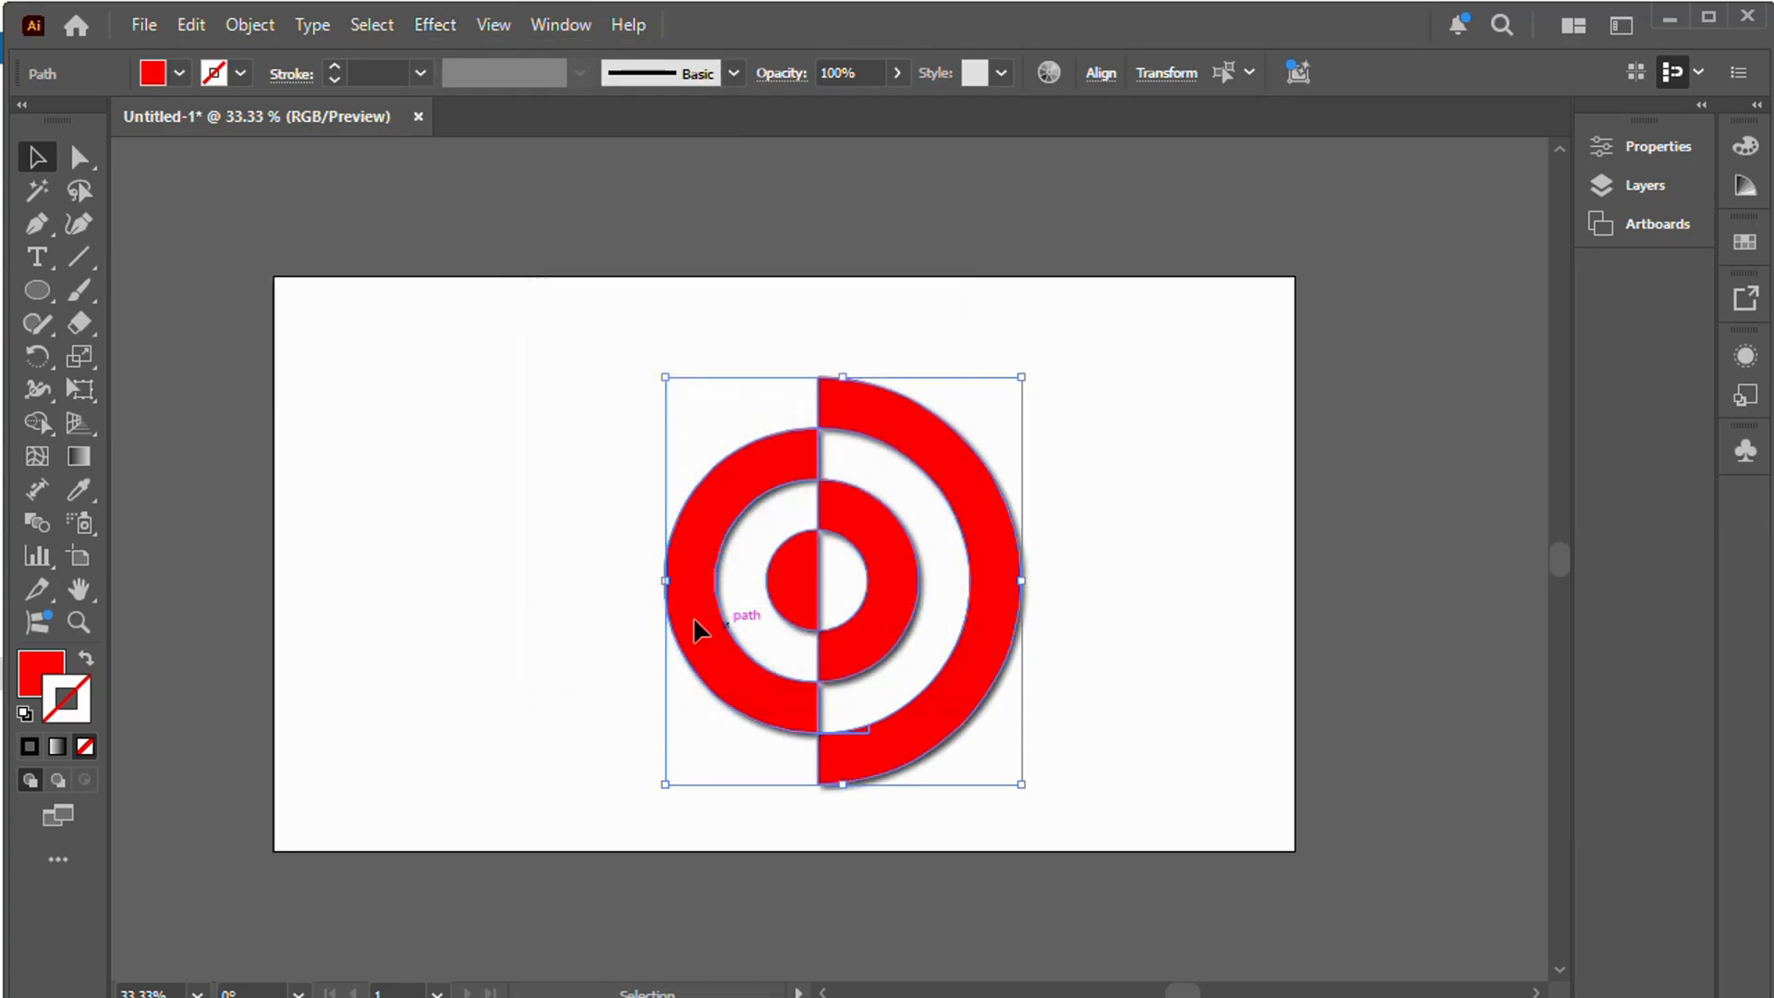
click(1087, 314)
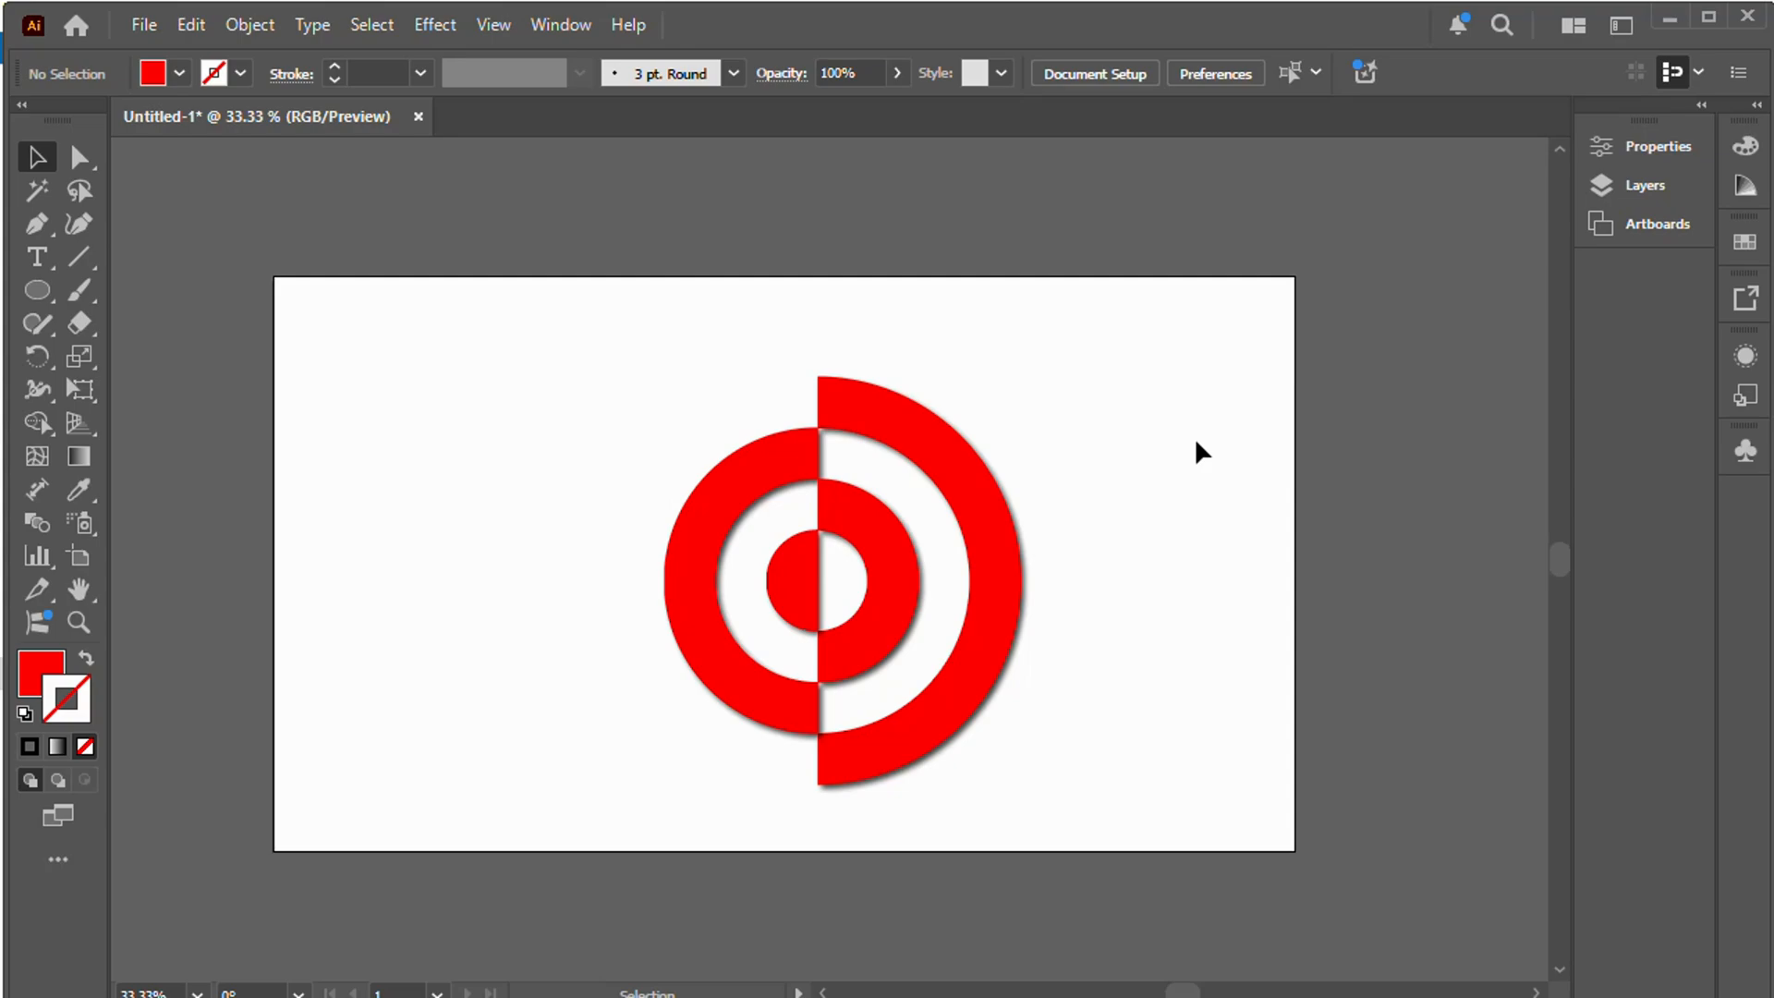
key(ctrl+equal)
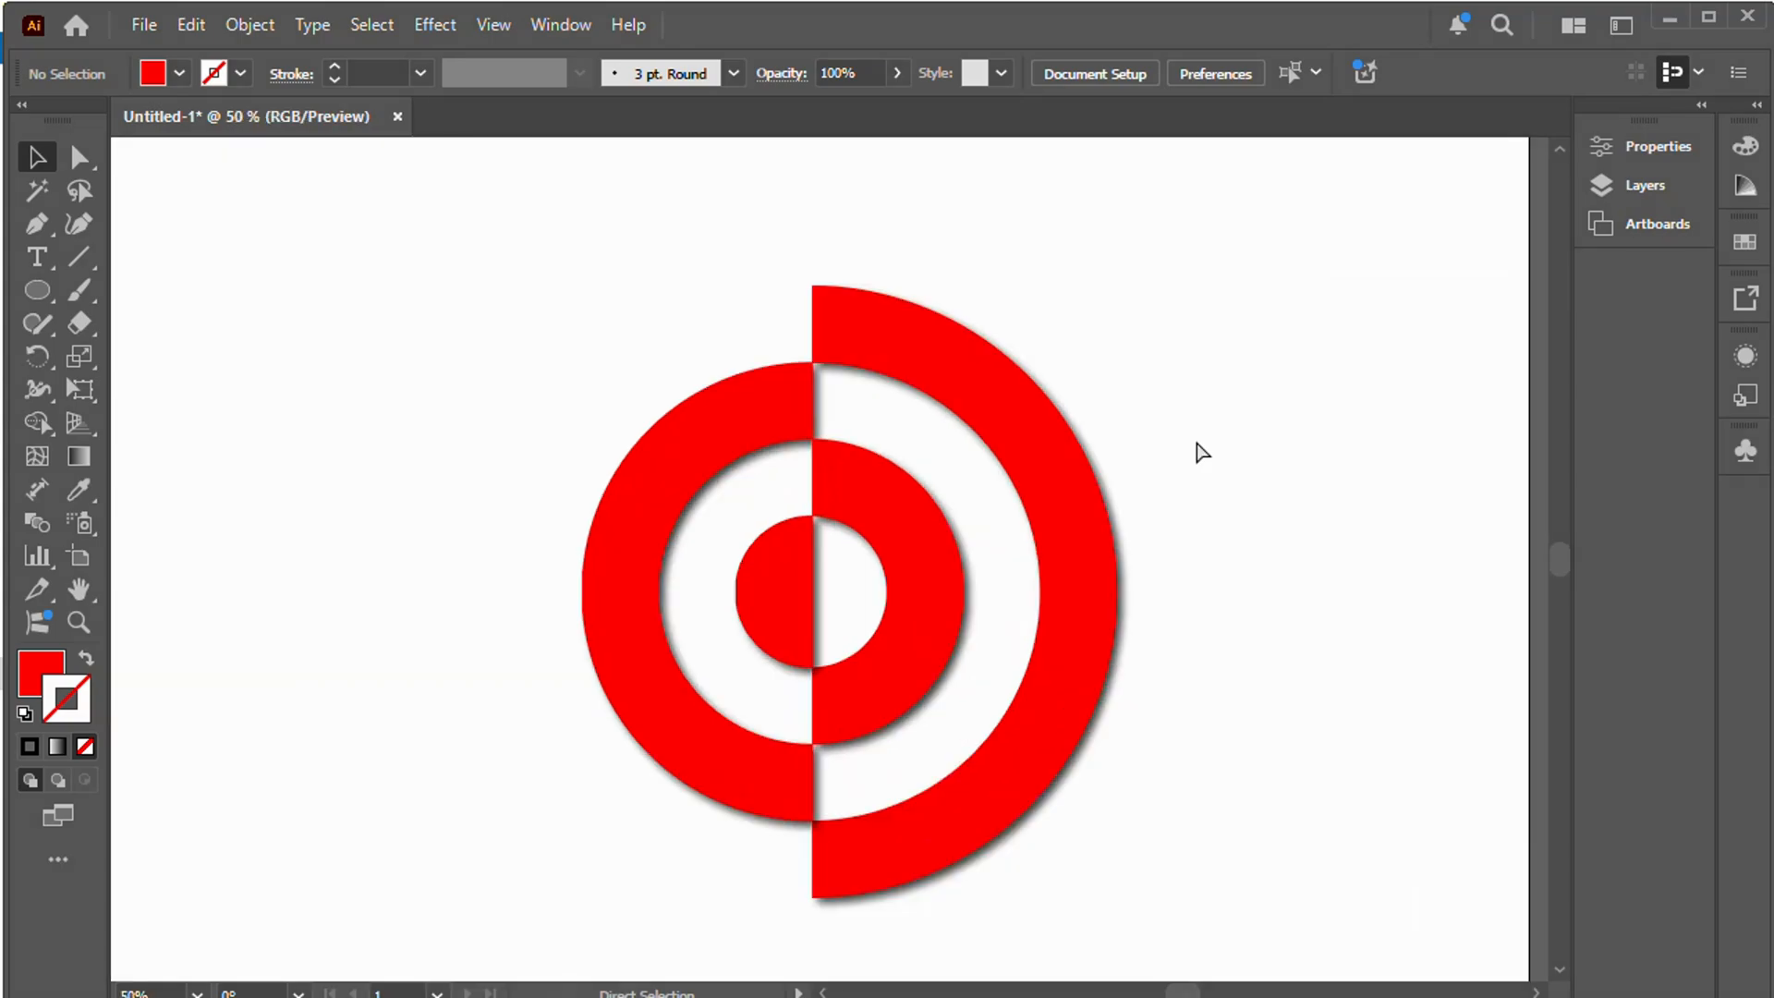